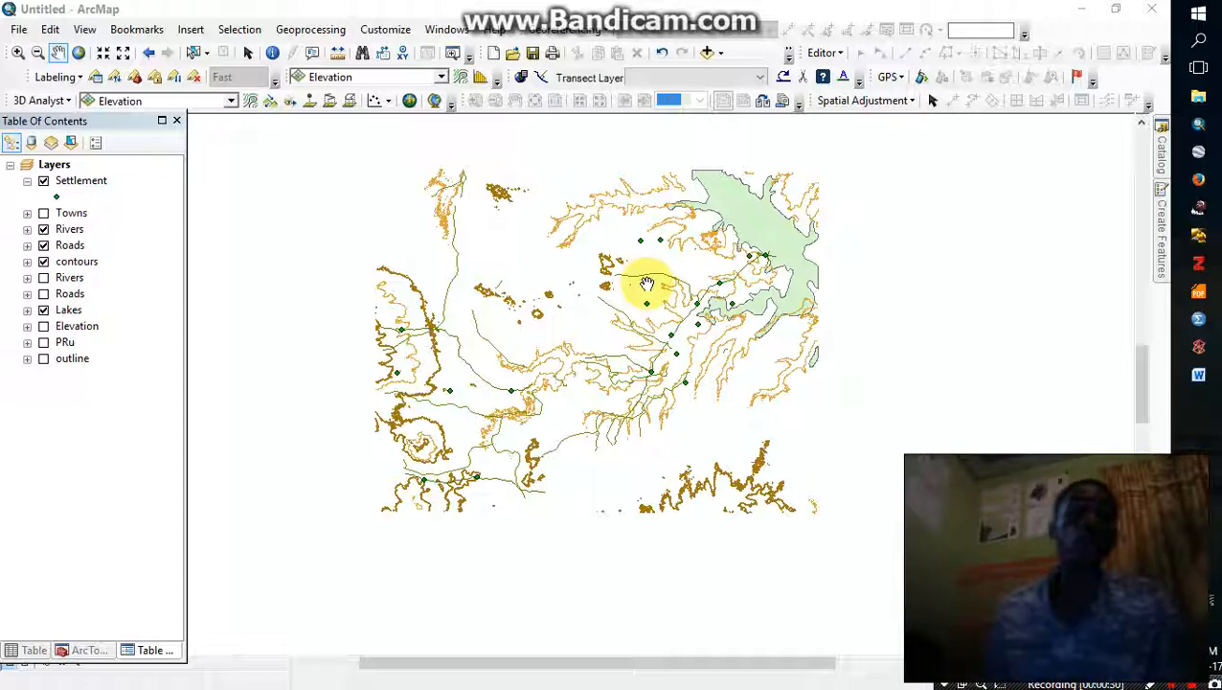
Step: Remove the duplicate Rivers and Roads layers listed beneath the contours layer
click(72, 282)
right_click(71, 285)
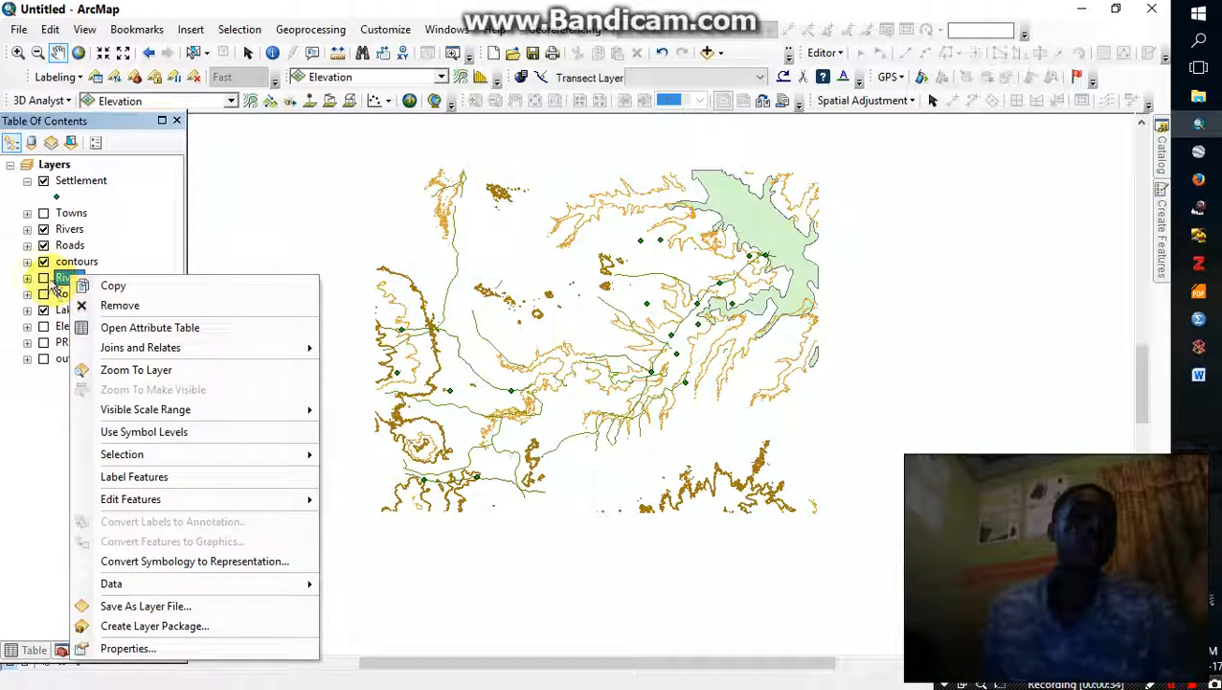
click(44, 279)
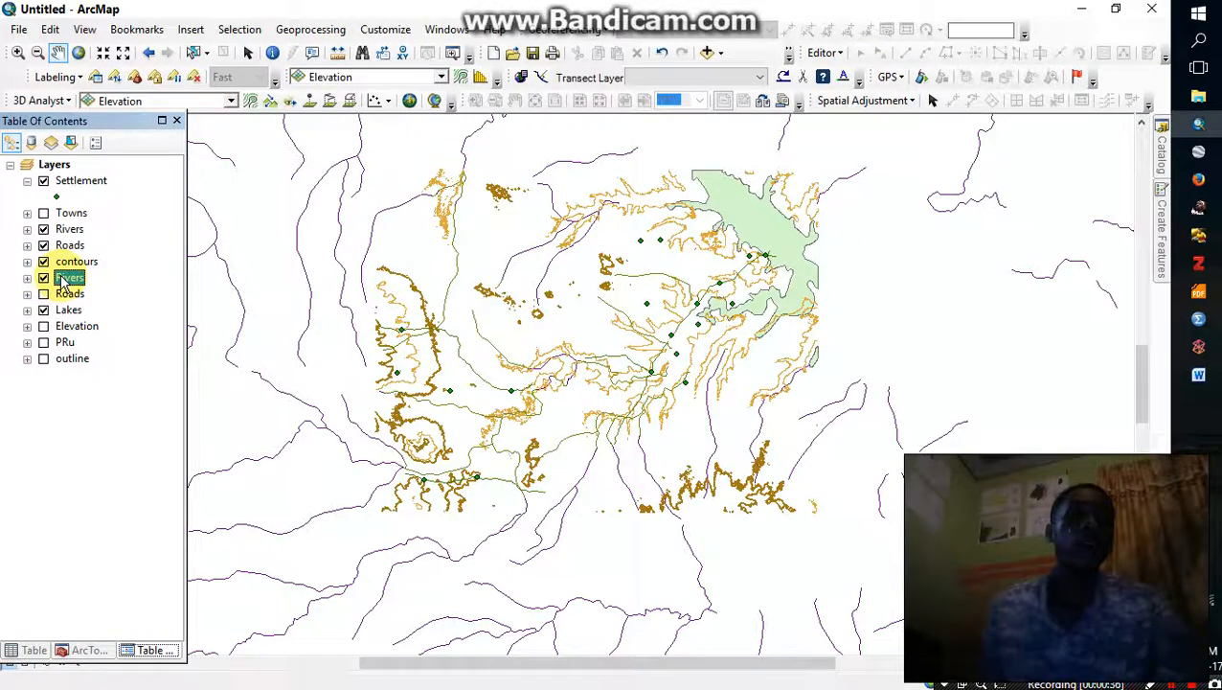
right_click(64, 278)
click(168, 308)
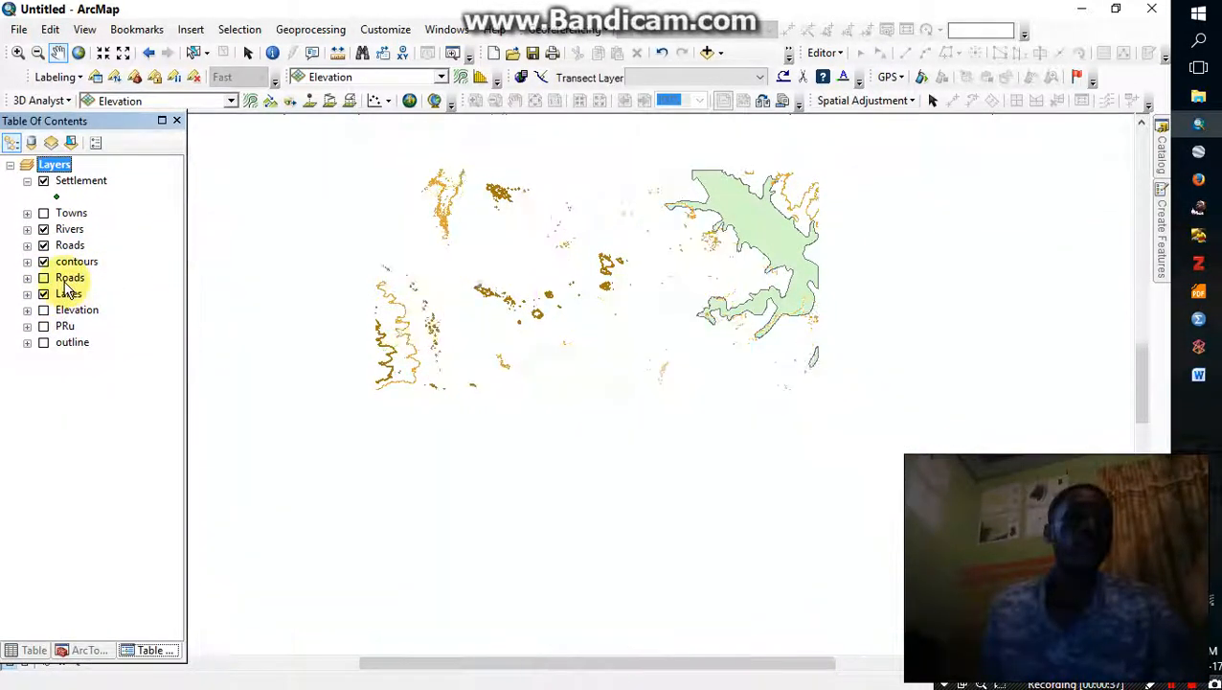
right_click(68, 278)
click(115, 310)
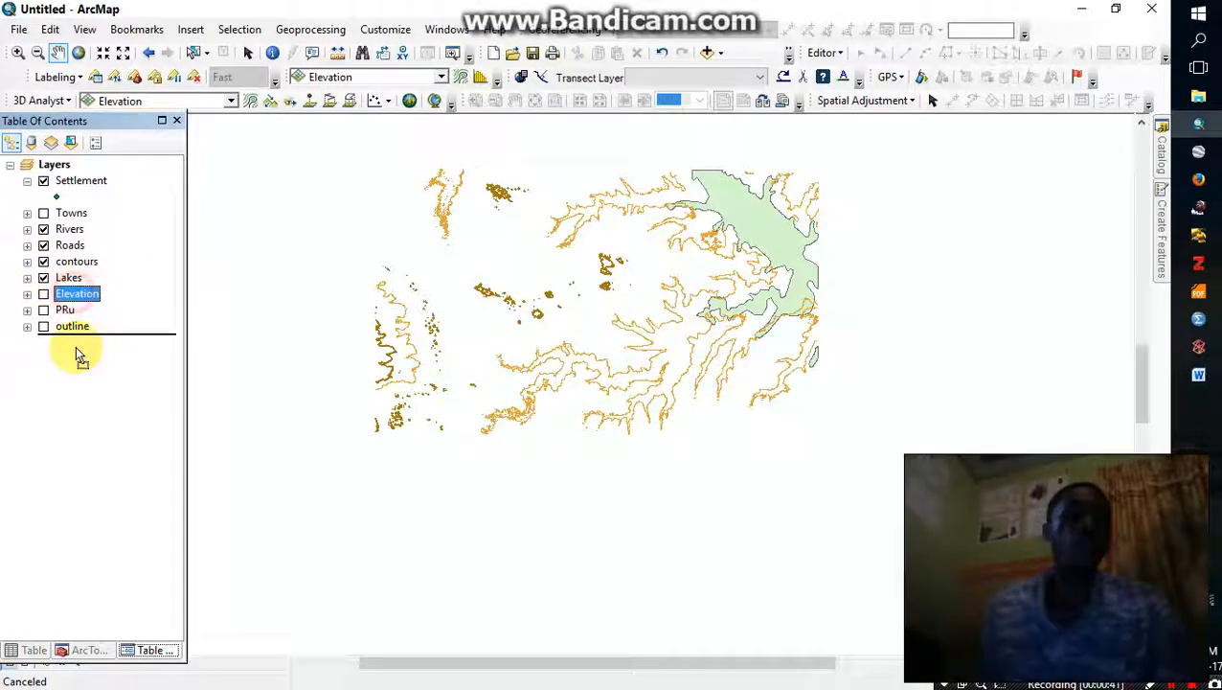
Step: Place the Elevation layer at the end of the layer list and remove the outline and PRu layers
right_click(63, 312)
click(106, 324)
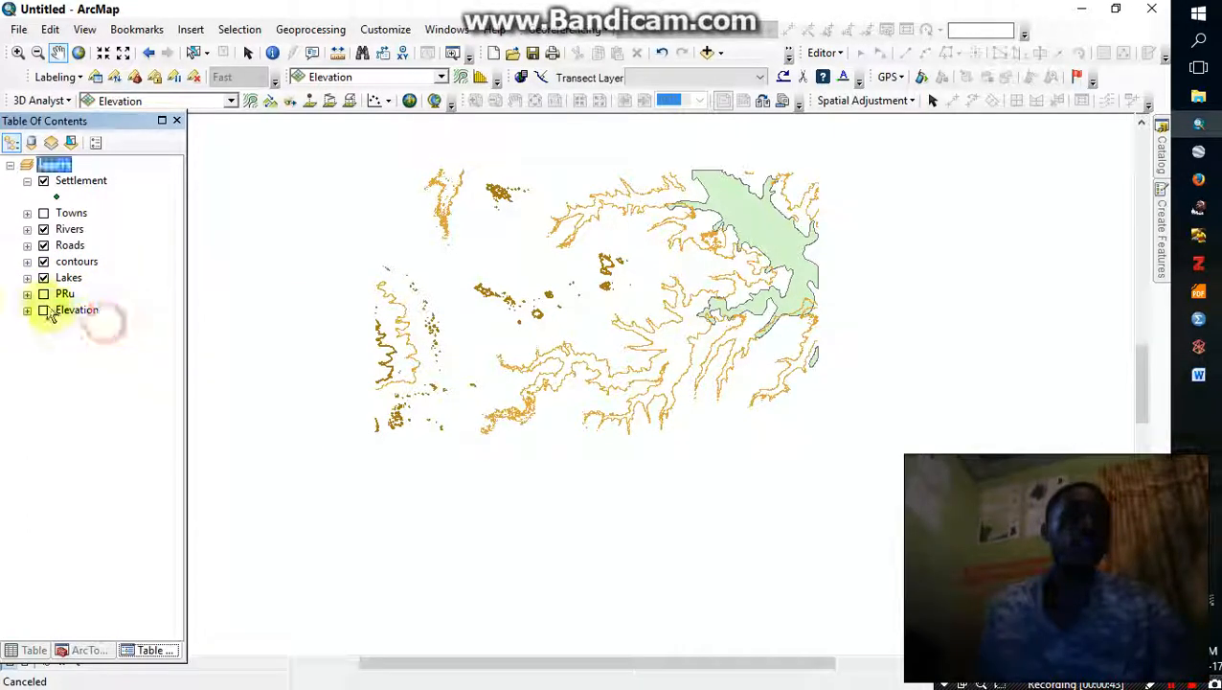
right_click(67, 297)
click(43, 297)
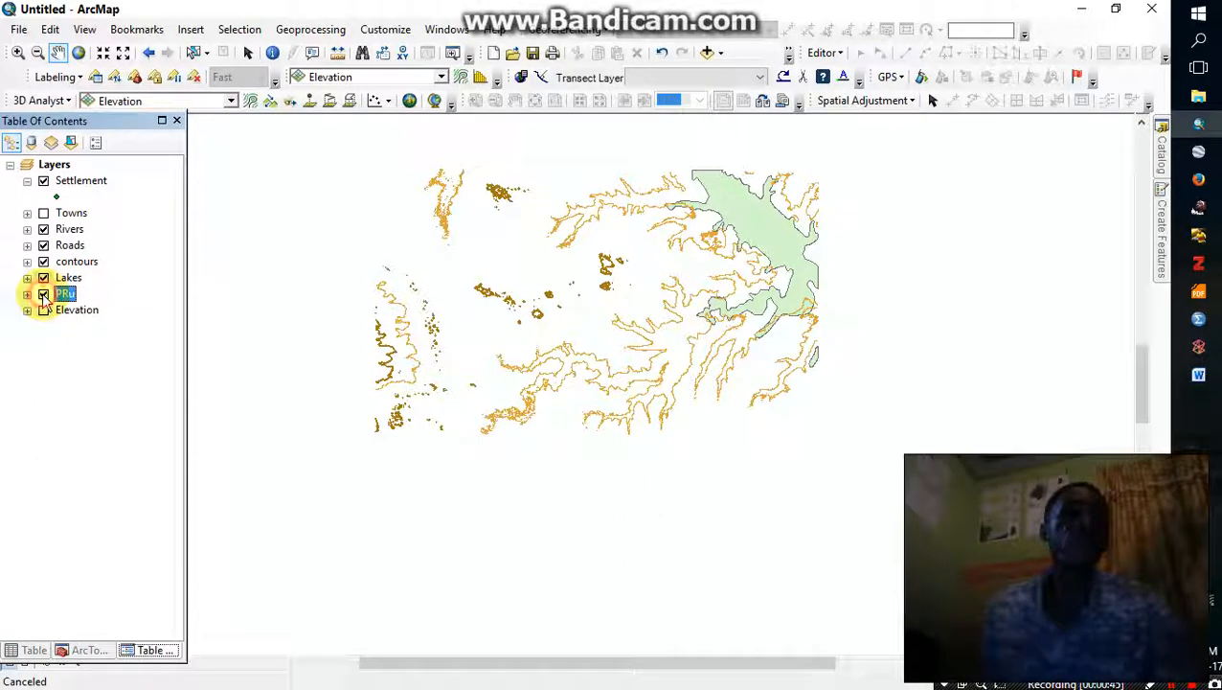
click(43, 296)
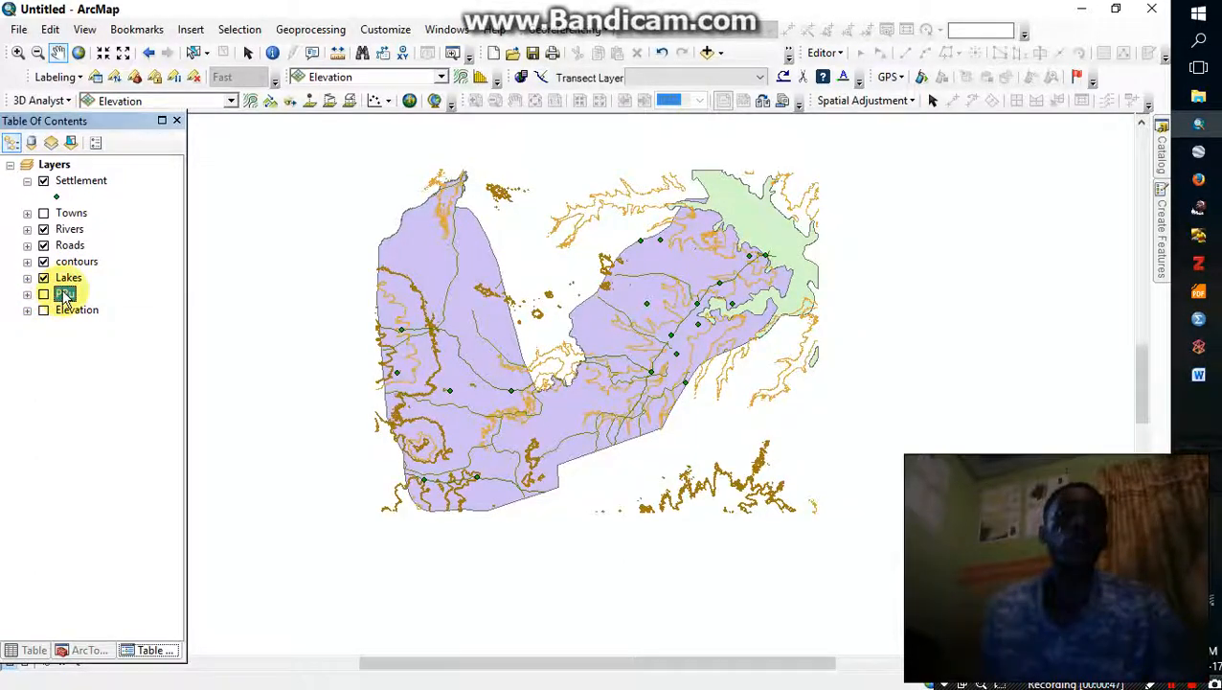
right_click(64, 296)
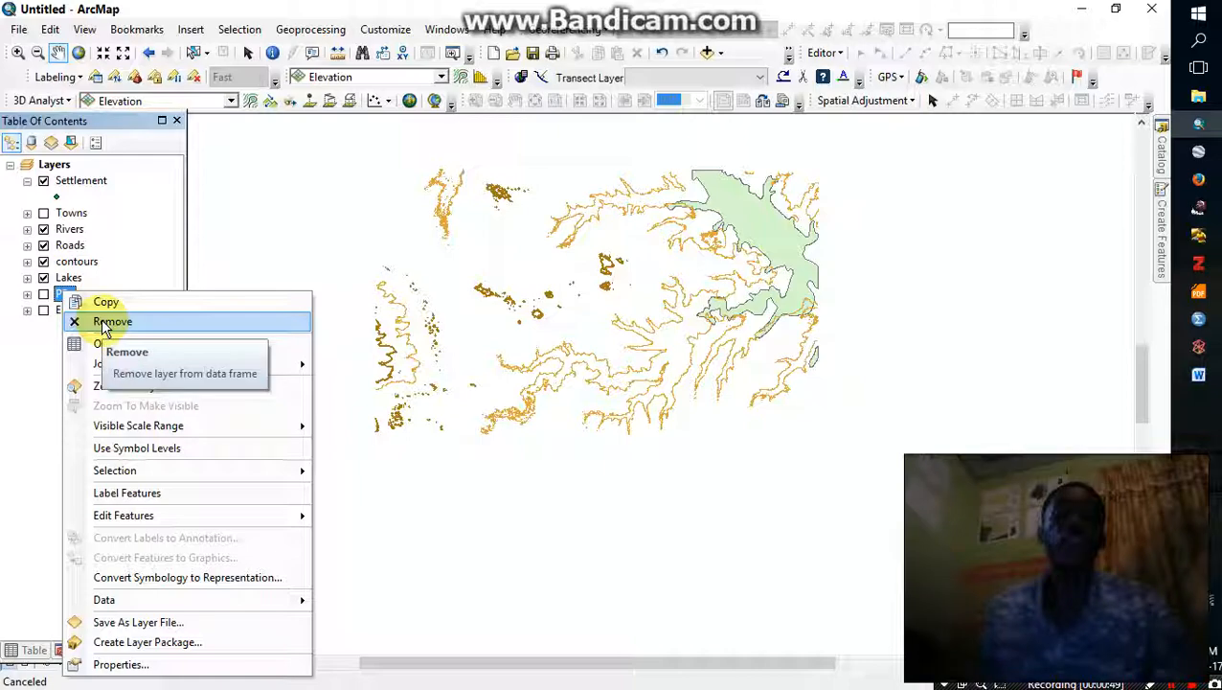
click(106, 324)
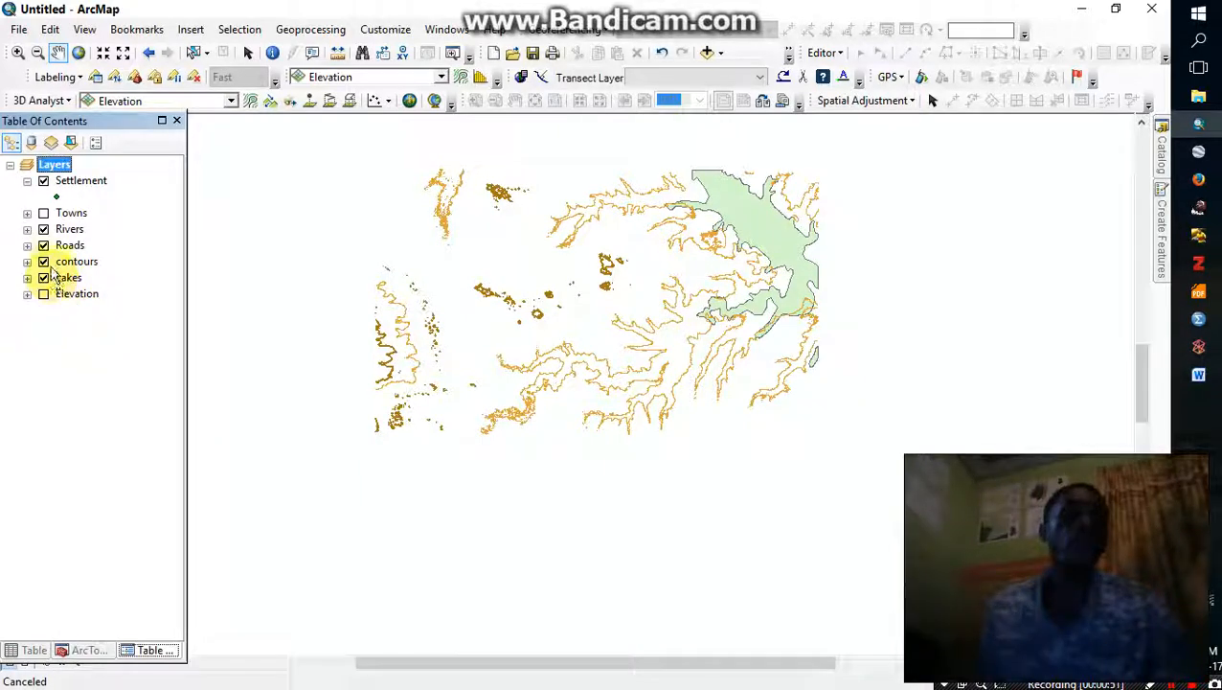
Step: Remove the Towns layer and collapse the Settlement layer's legend
right_click(68, 216)
click(91, 239)
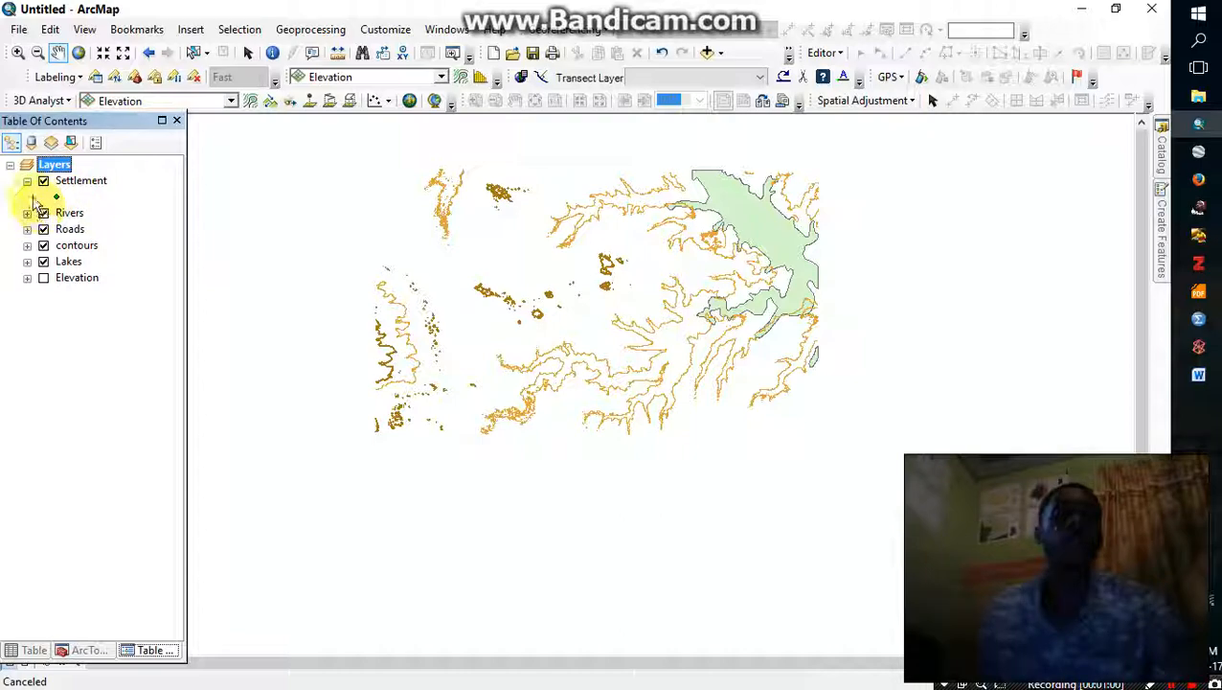
click(27, 180)
drag(571, 305, 599, 375)
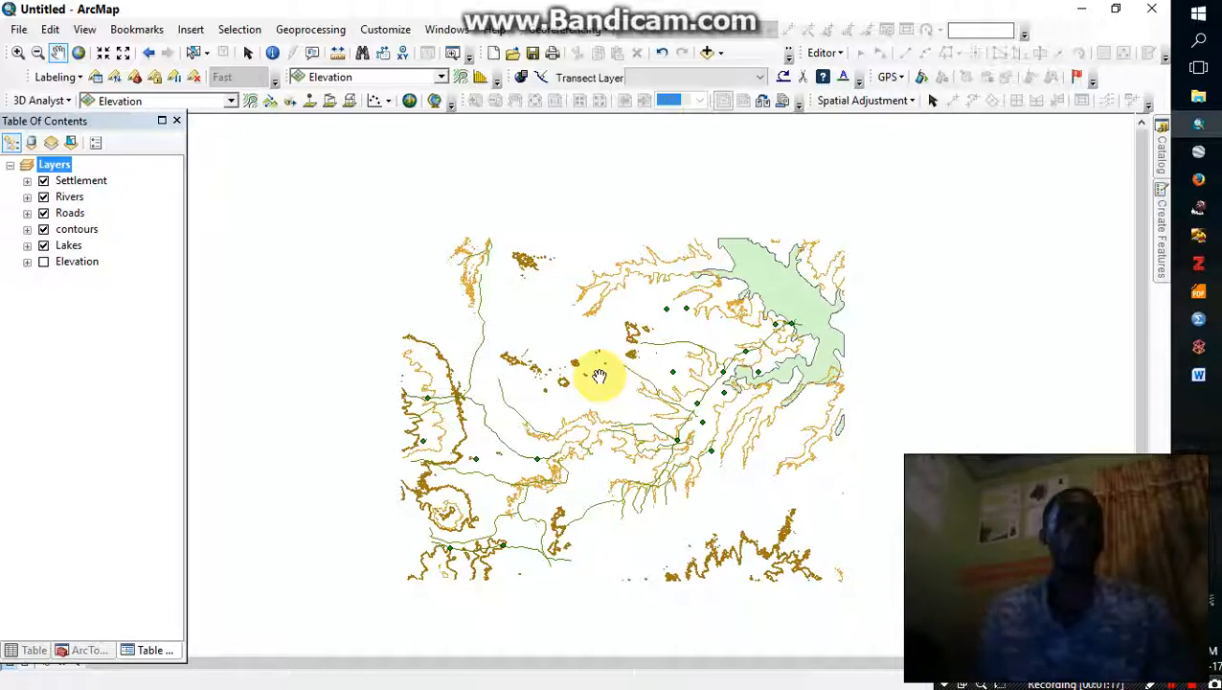
Step: Switch to layout view and apply the ISO A4 Landscape page template
click(116, 245)
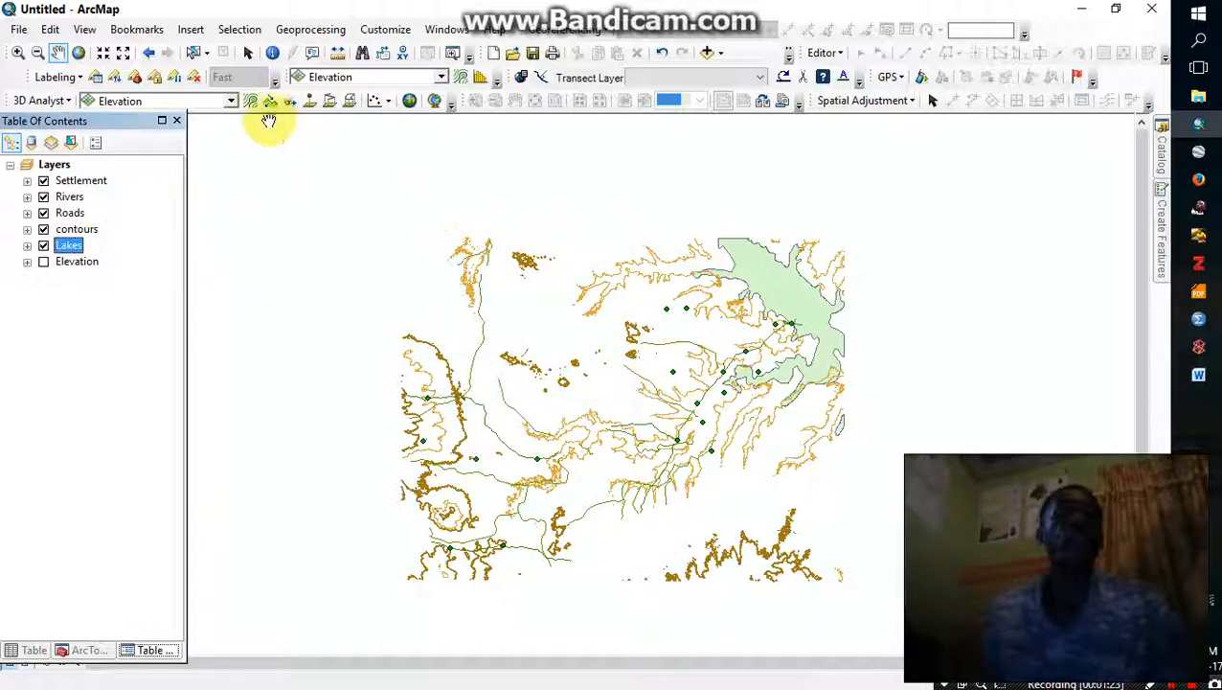
click(84, 29)
click(128, 72)
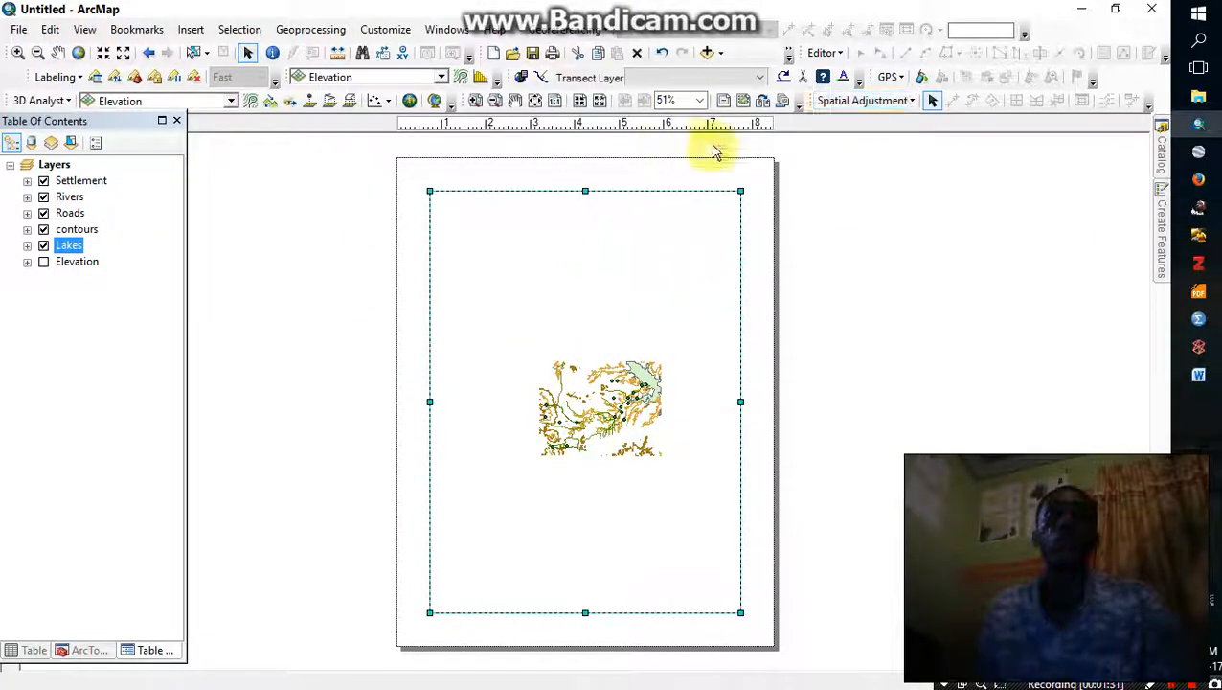
click(764, 99)
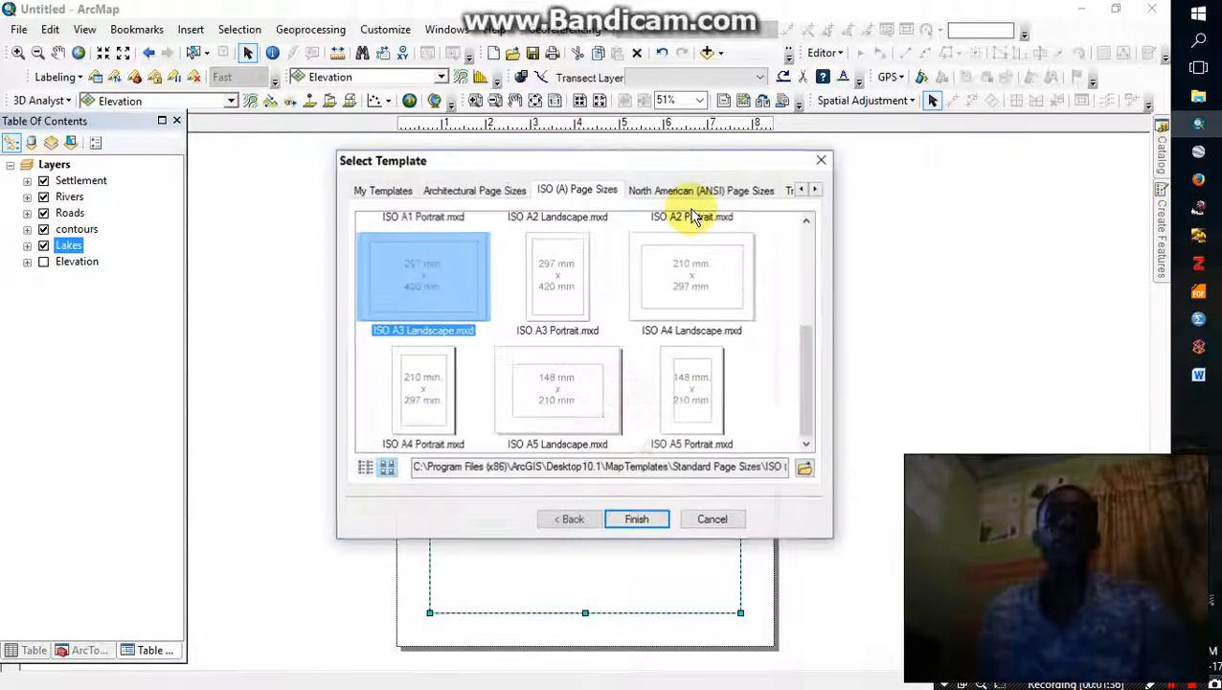
click(668, 290)
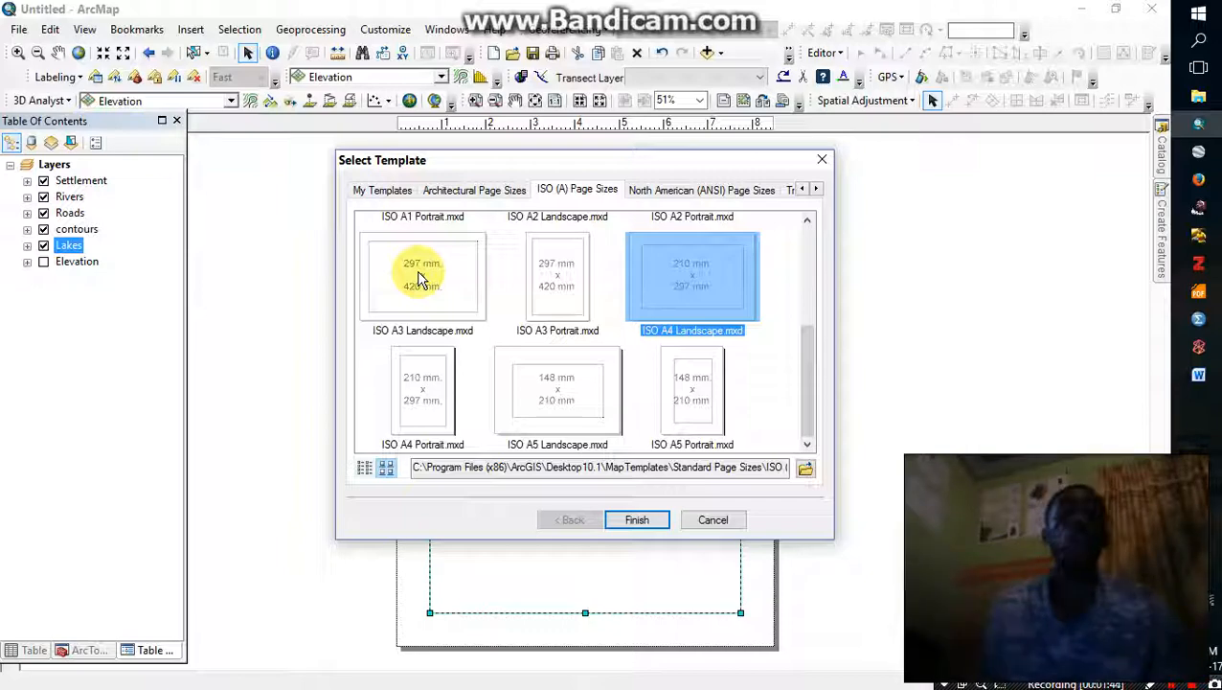
scroll(418, 278, up, 3)
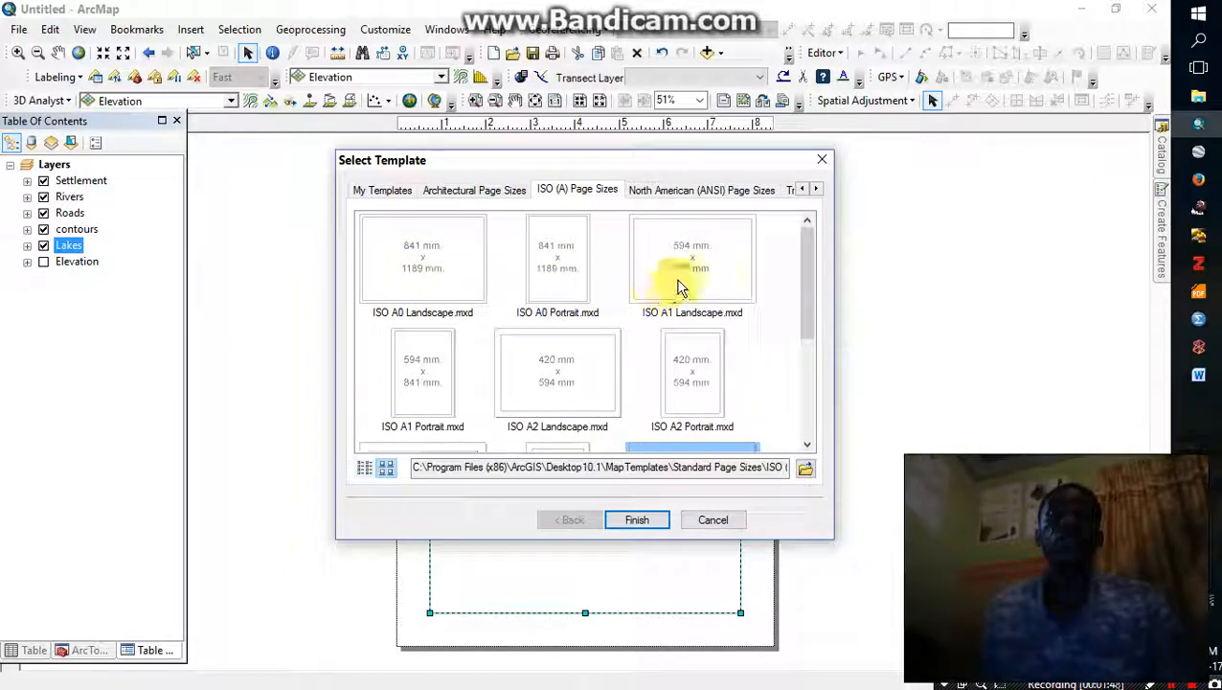
scroll(668, 292, down, 3)
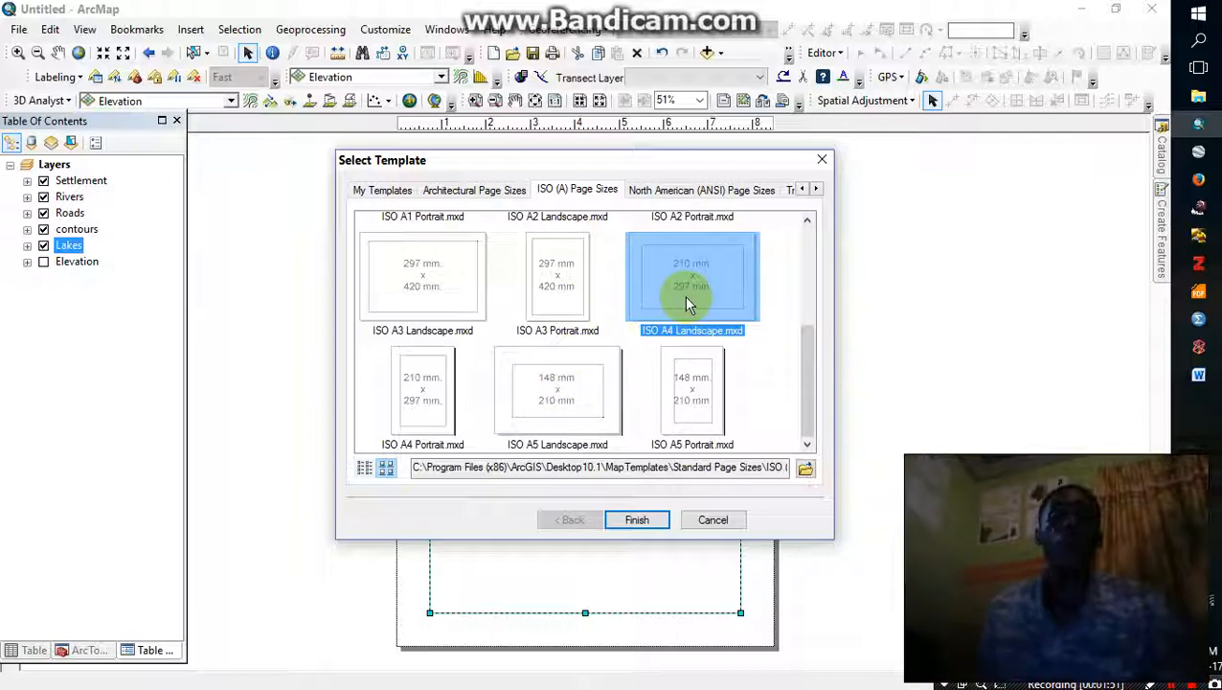
click(640, 520)
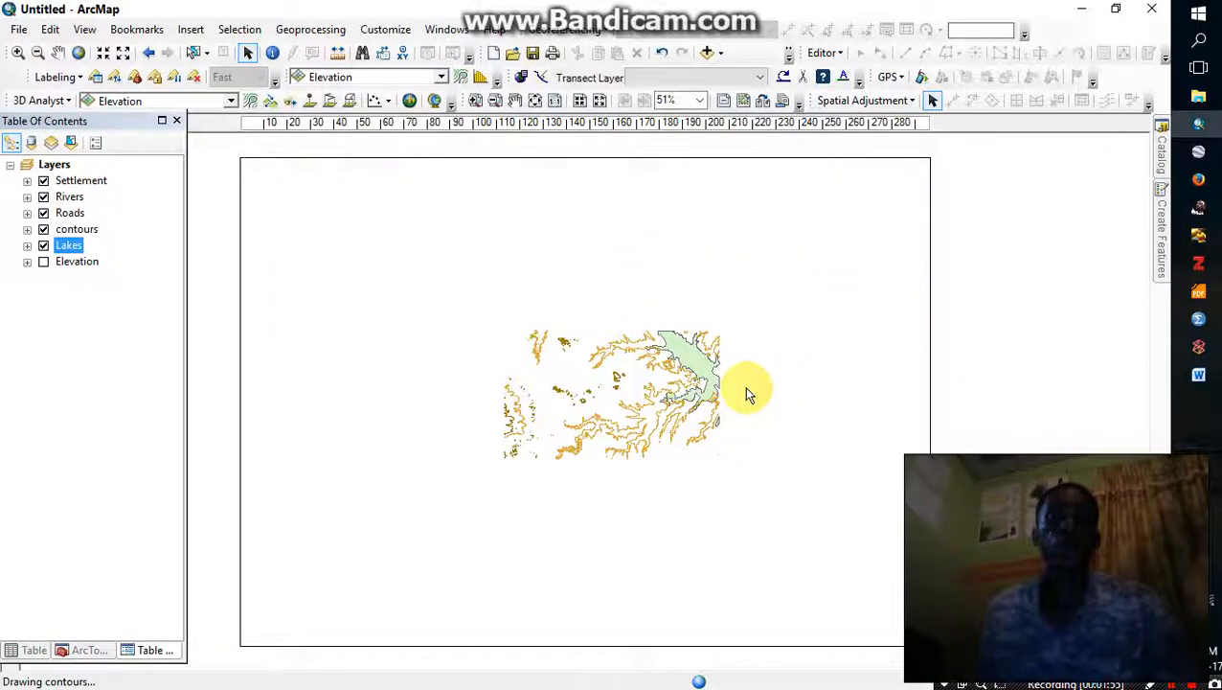
Step: Enlarge the data frame from two opposite corners so it nearly reaches the upper and side edges of the page
click(321, 335)
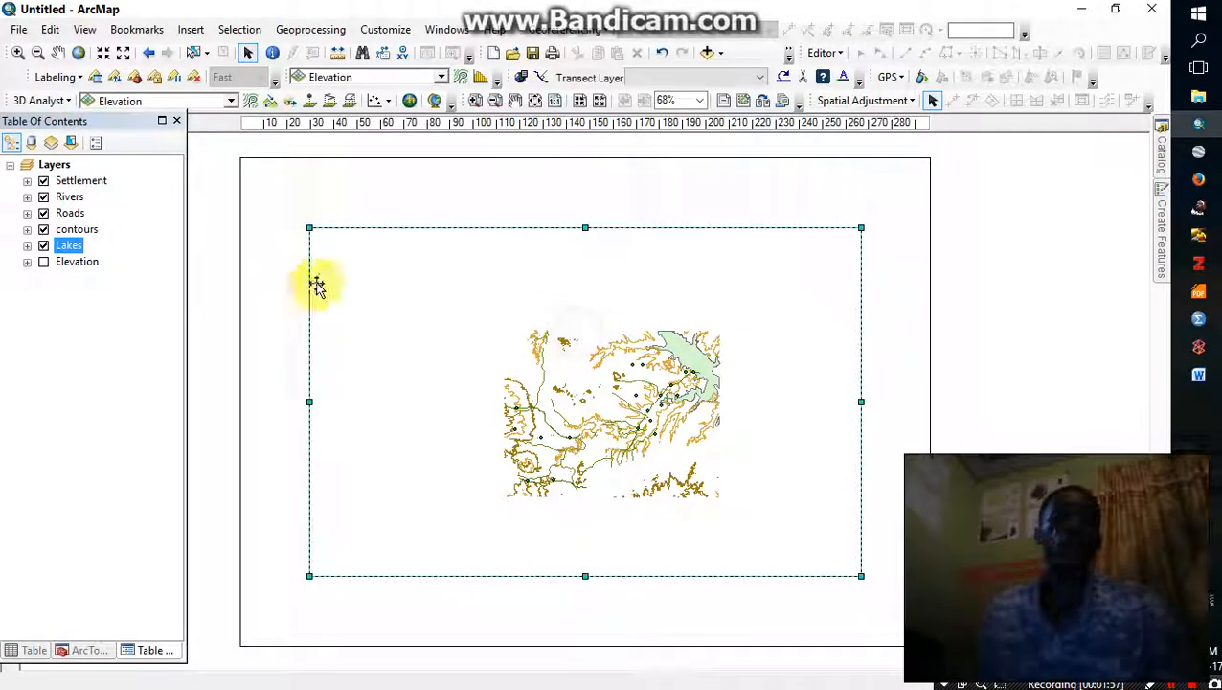
drag(310, 228, 253, 184)
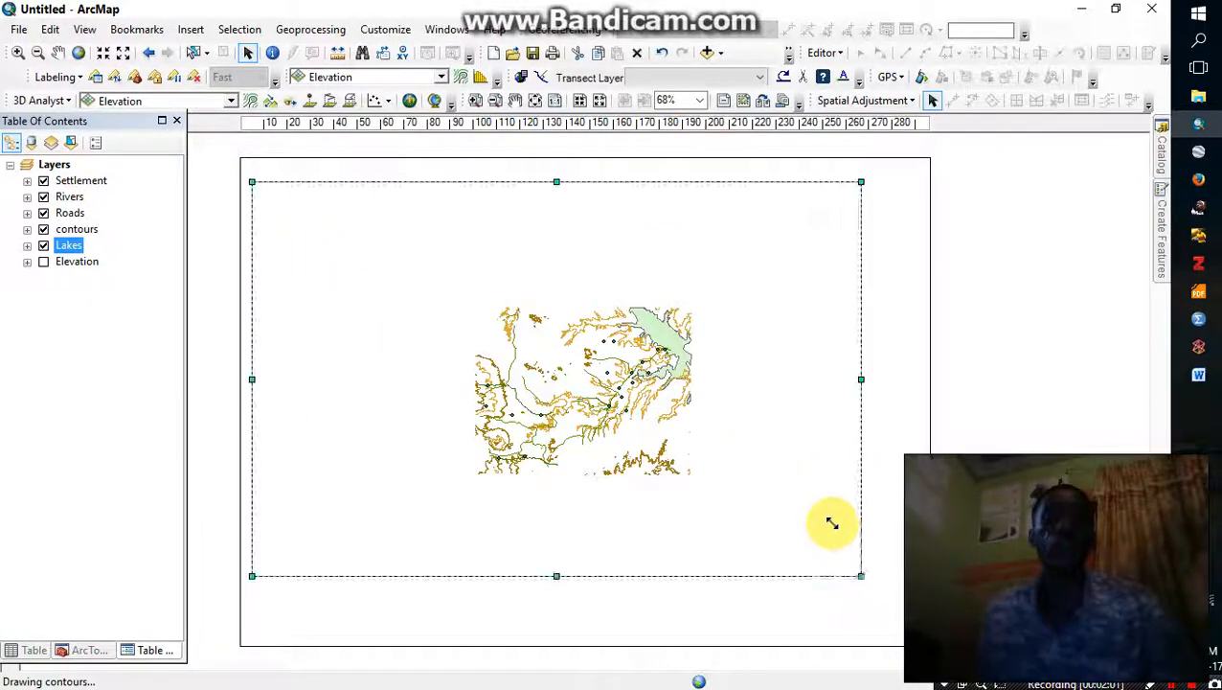
drag(862, 576, 897, 586)
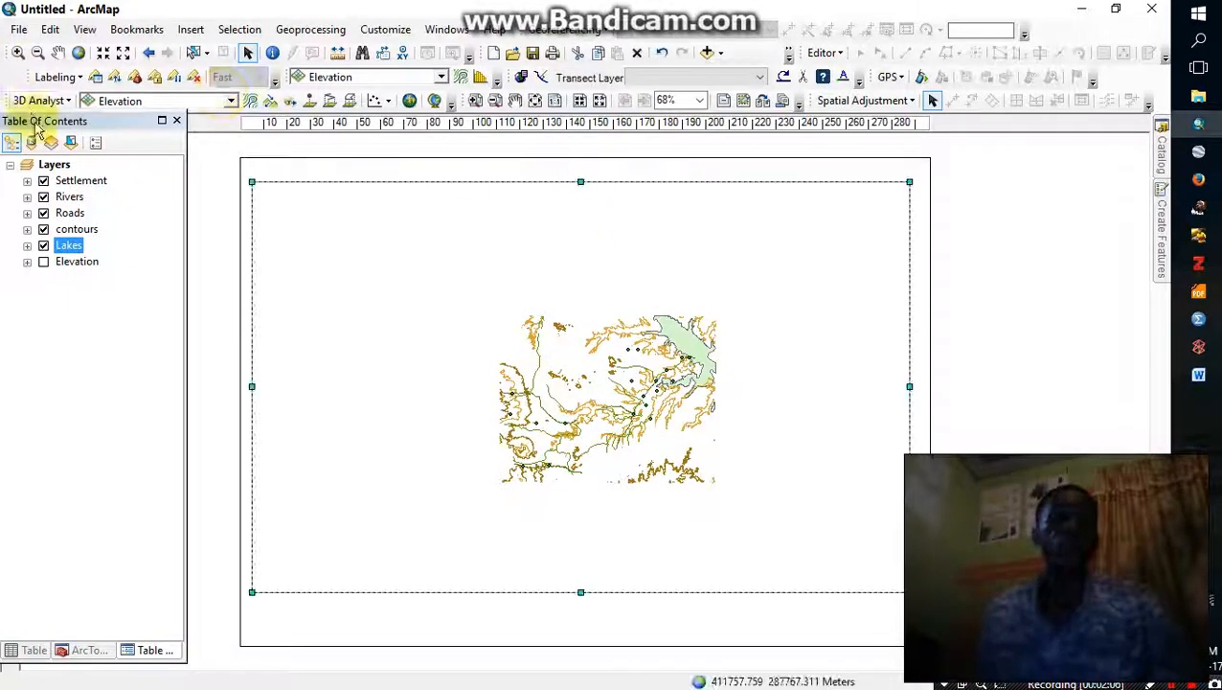
Step: Zoom the layout's map to the contours layer and enlarge it to fill most of the data frame
click(110, 230)
right_click(87, 229)
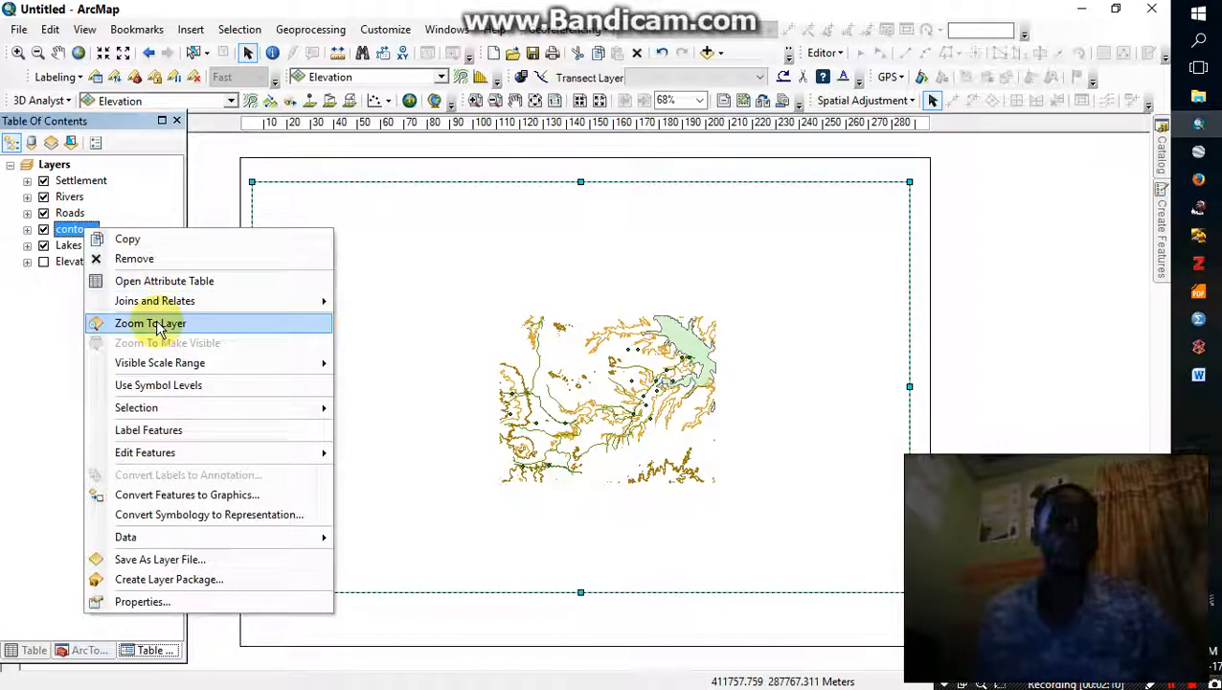
click(155, 322)
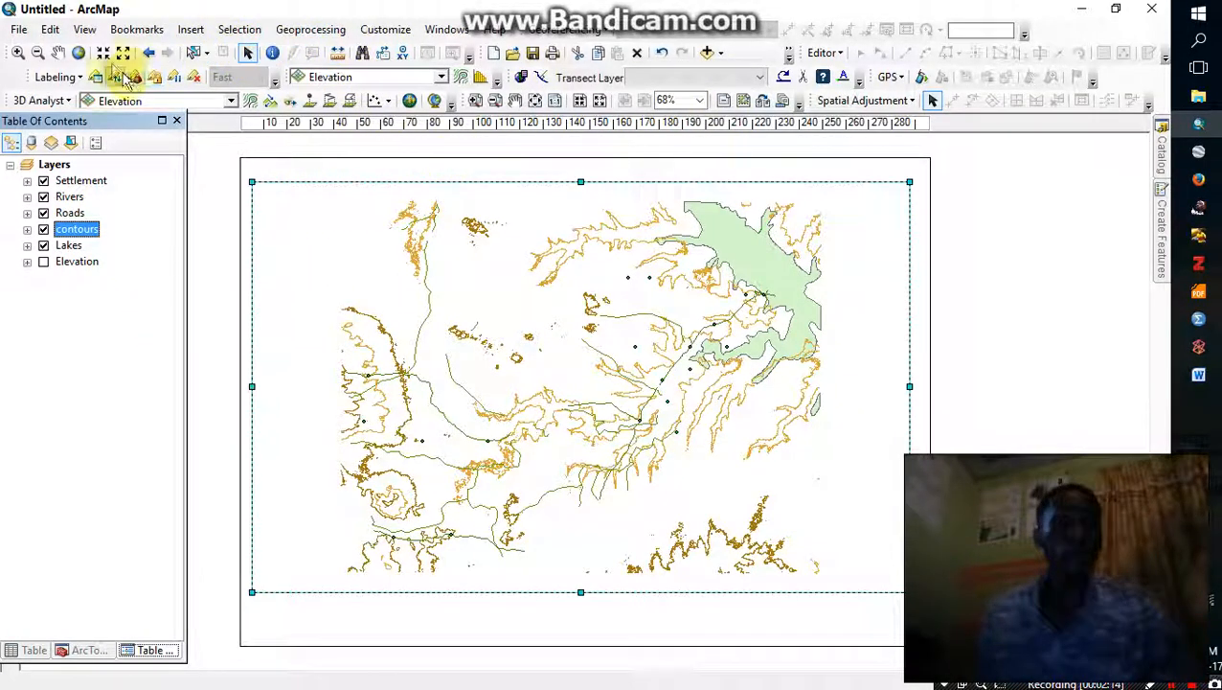
click(18, 53)
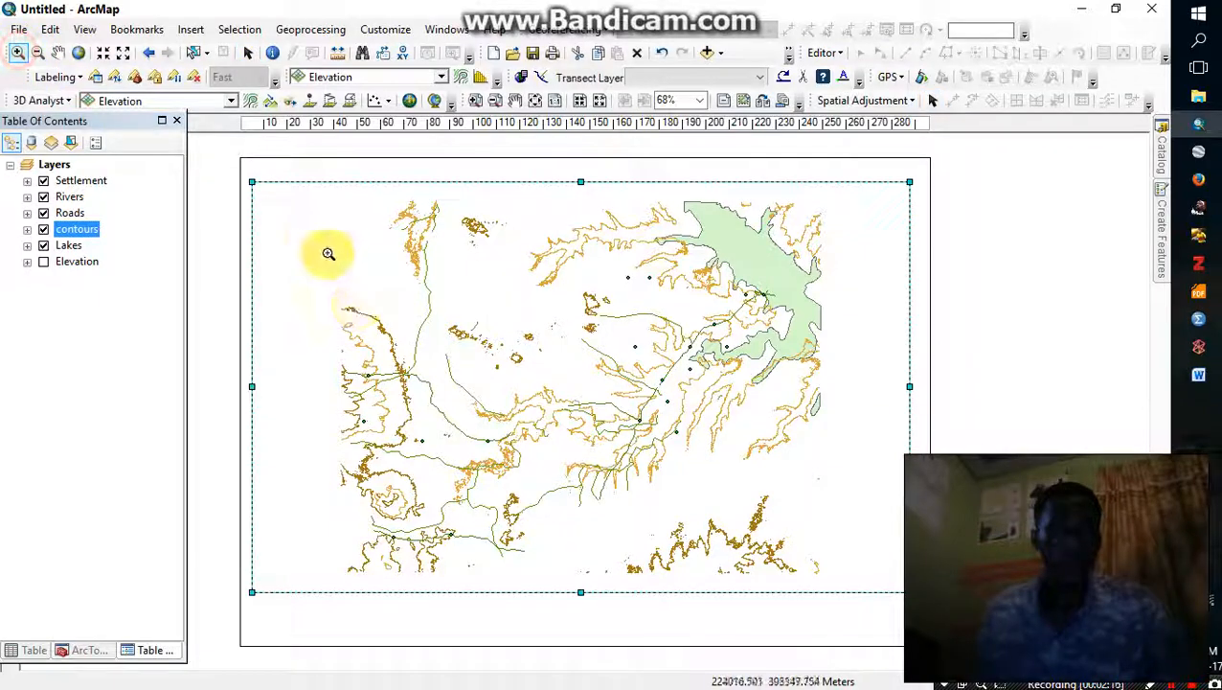
mouse_move(280, 188)
mouse_down()
mouse_move(551, 240)
mouse_move(840, 398)
mouse_move(892, 545)
mouse_move(892, 582)
mouse_up()
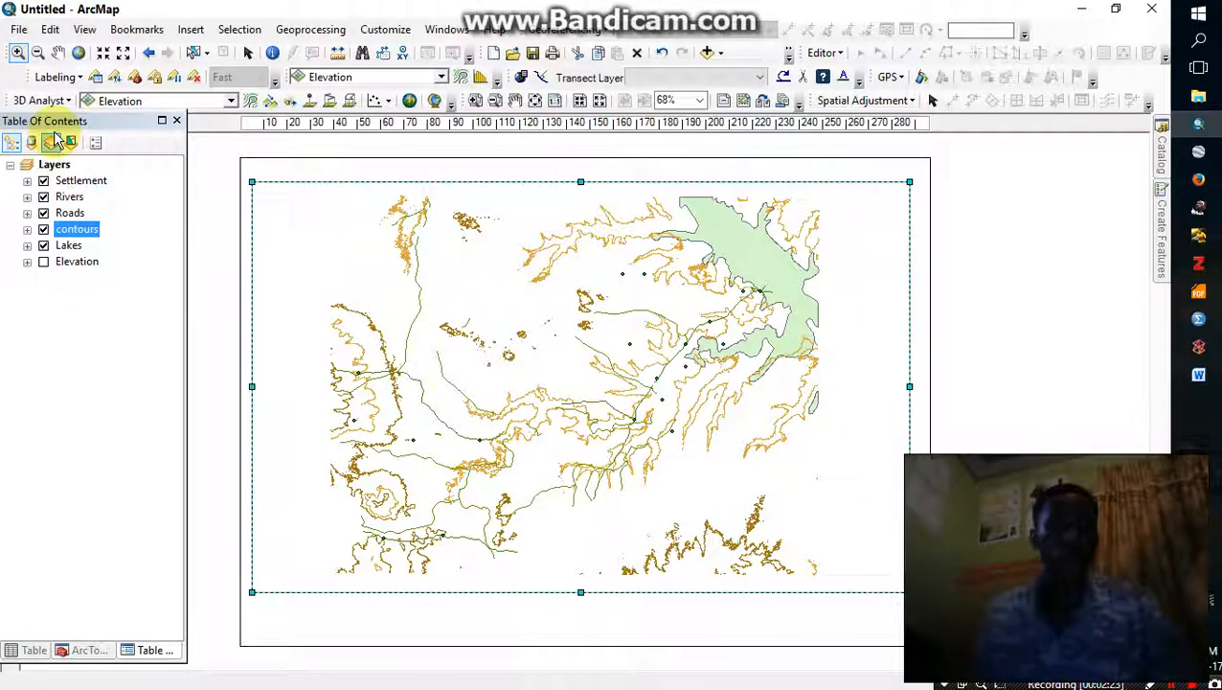
click(102, 54)
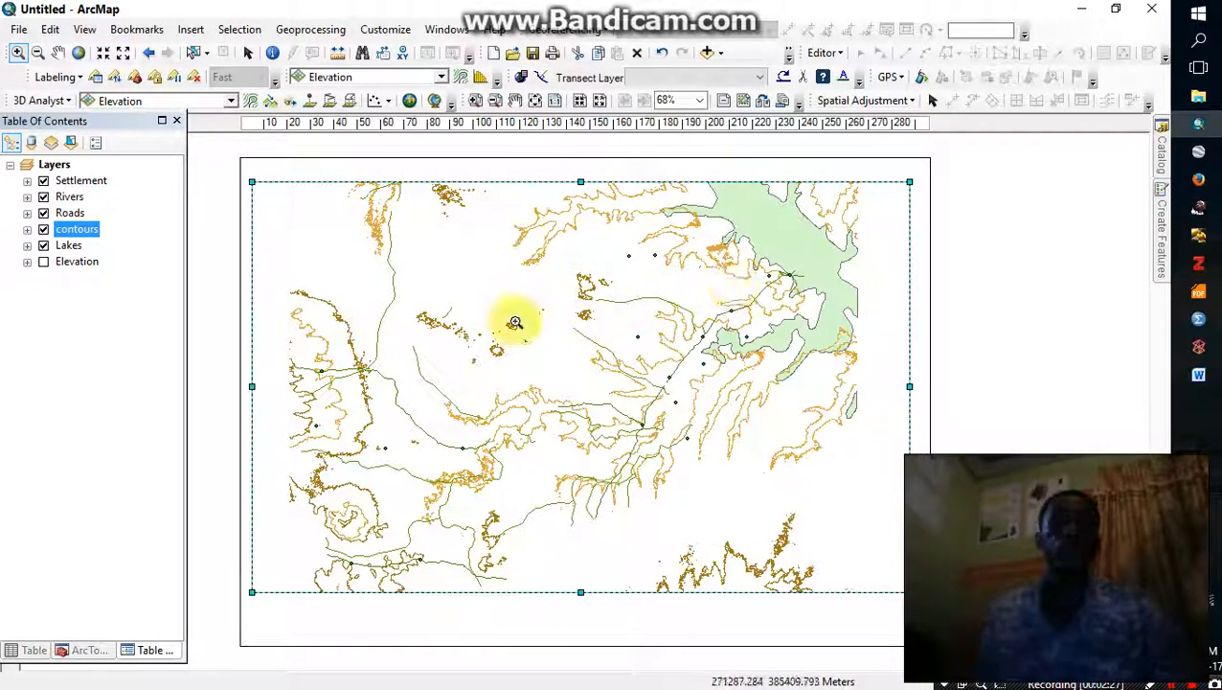
click(102, 53)
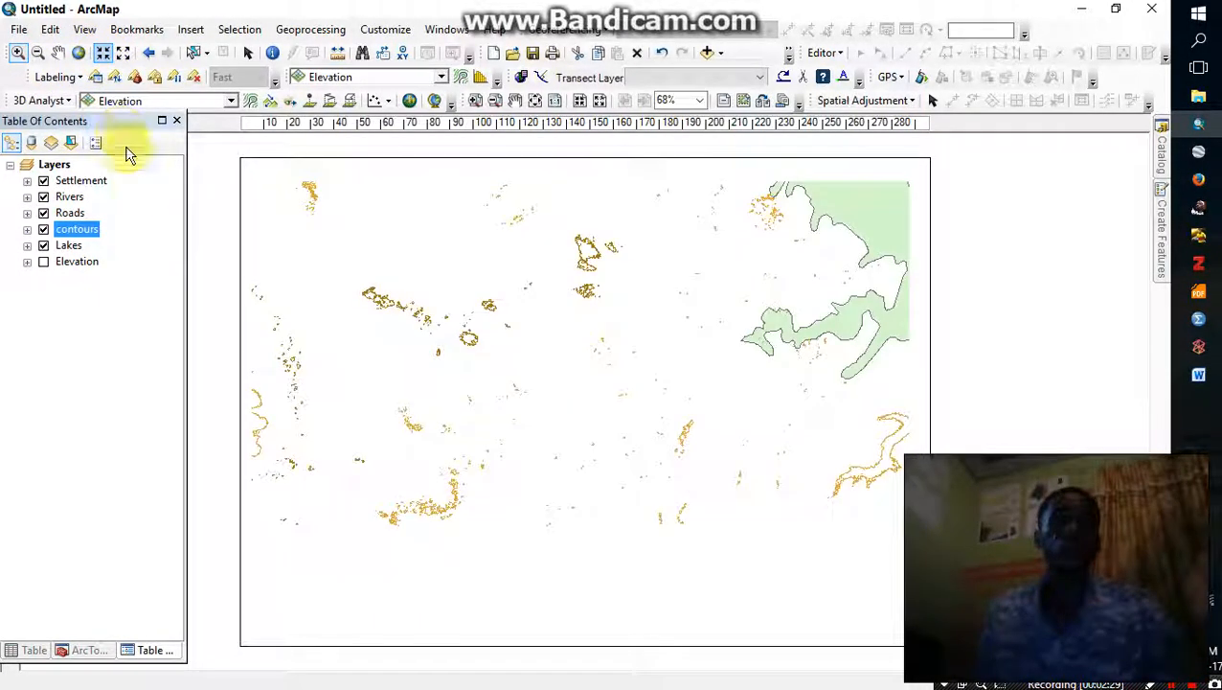
click(122, 54)
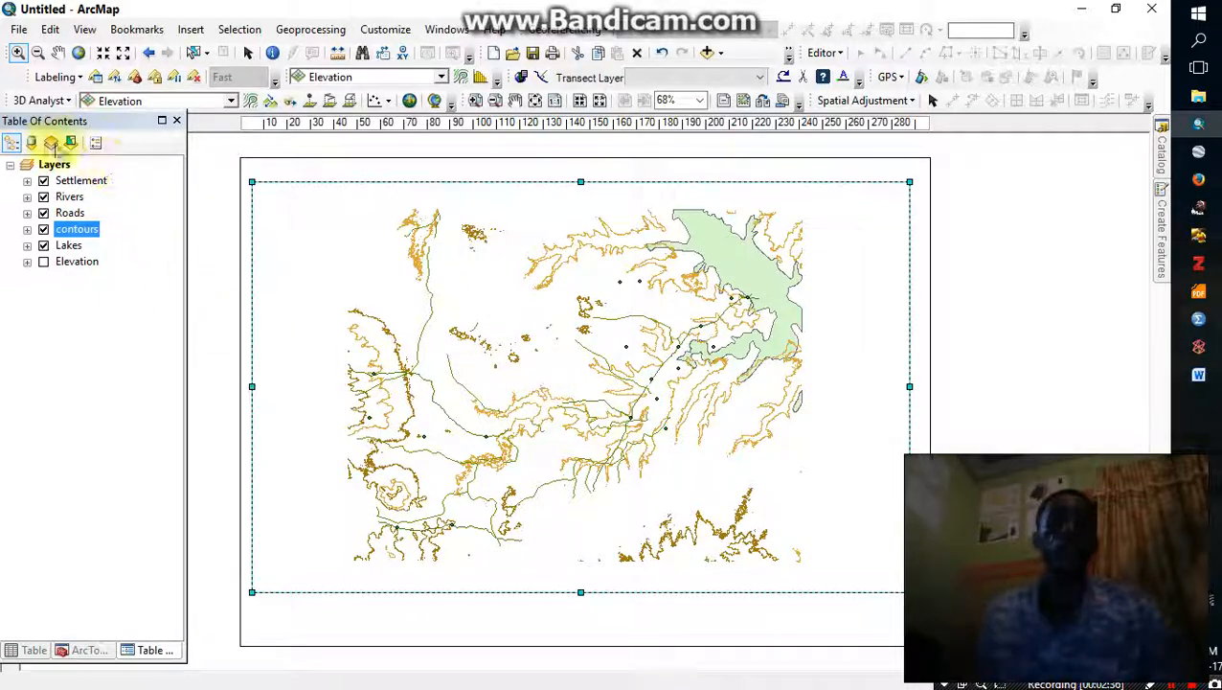
click(103, 54)
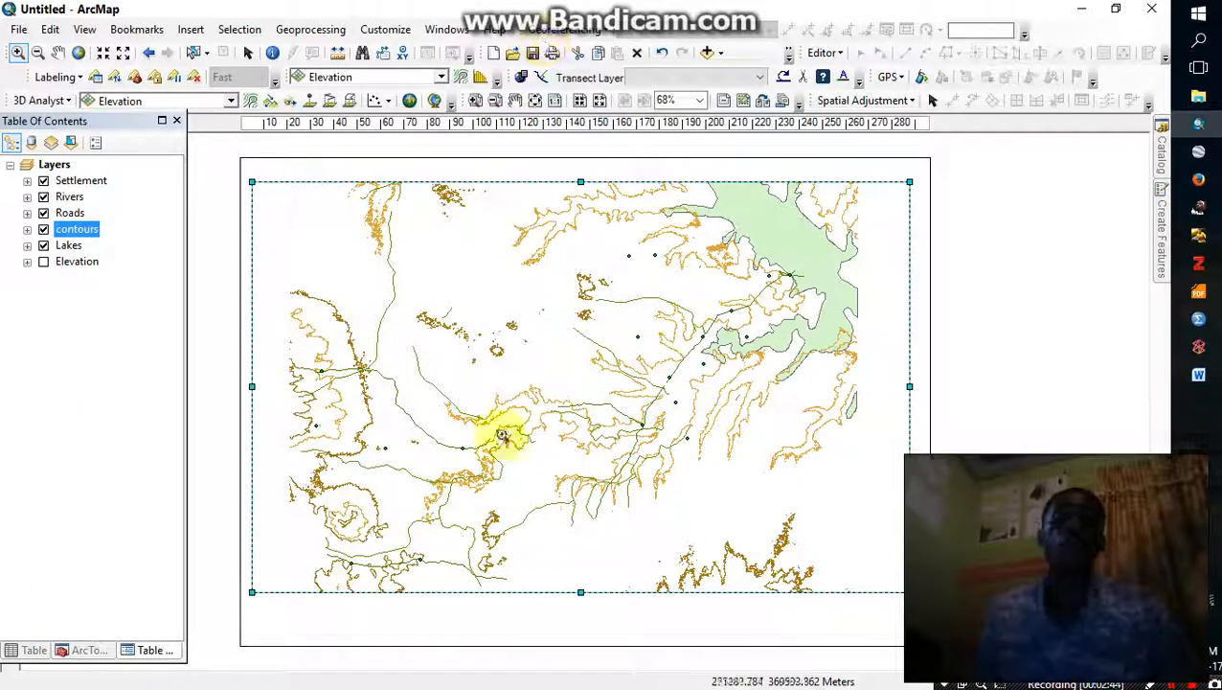
Step: Change the Lakes layer's symbol to the Water Body fill style
click(27, 245)
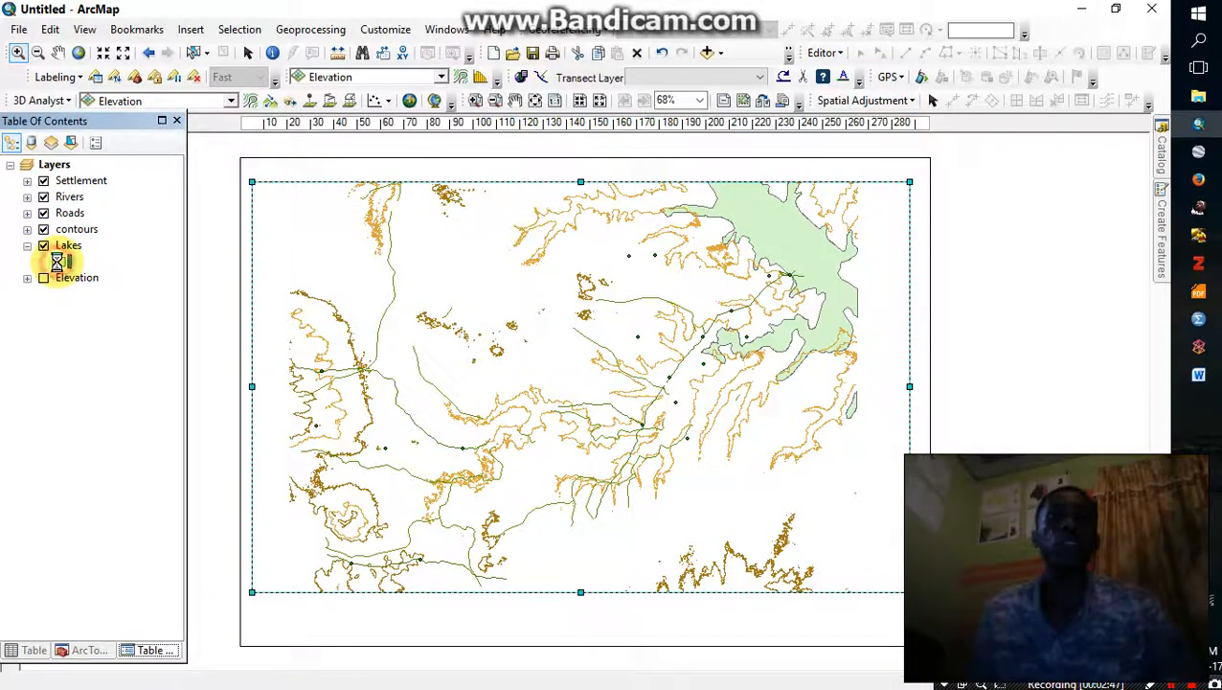
scroll(316, 431, down, 2)
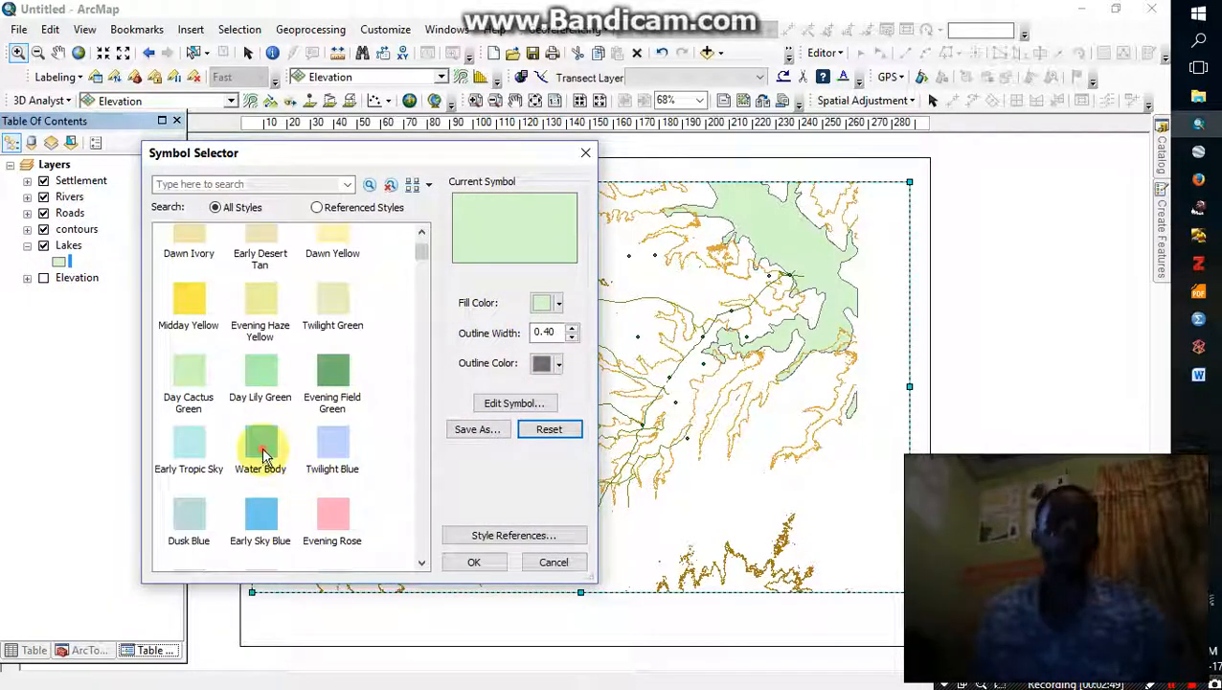
click(263, 450)
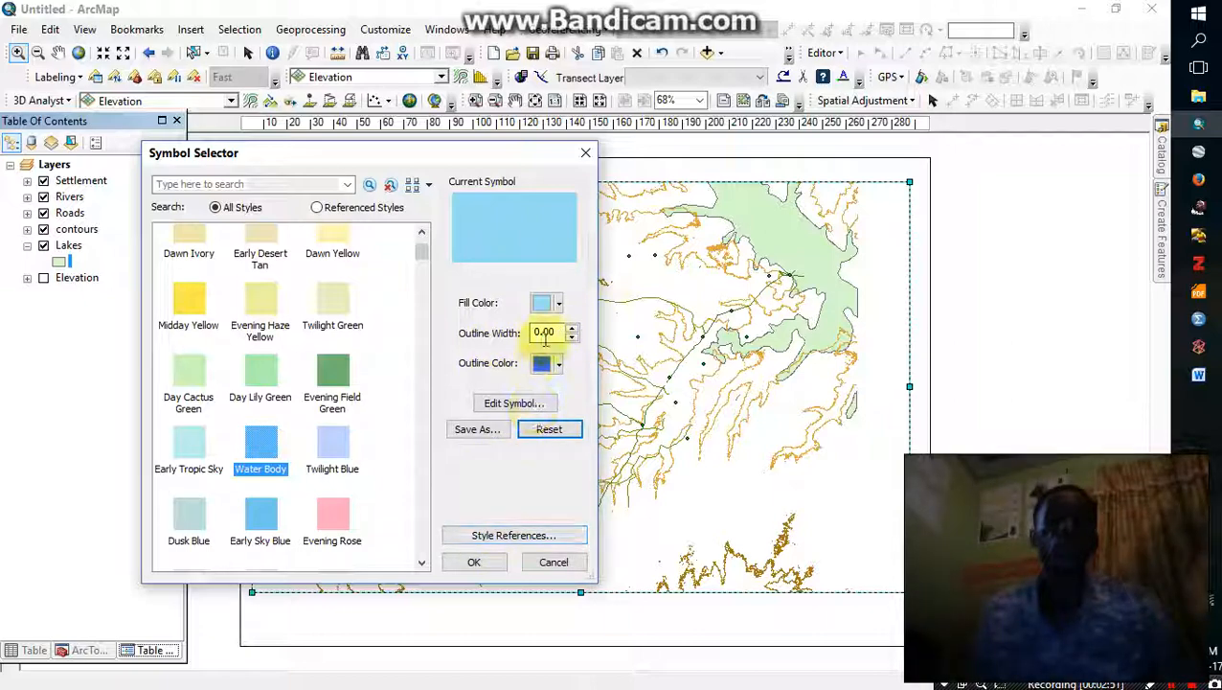
click(473, 562)
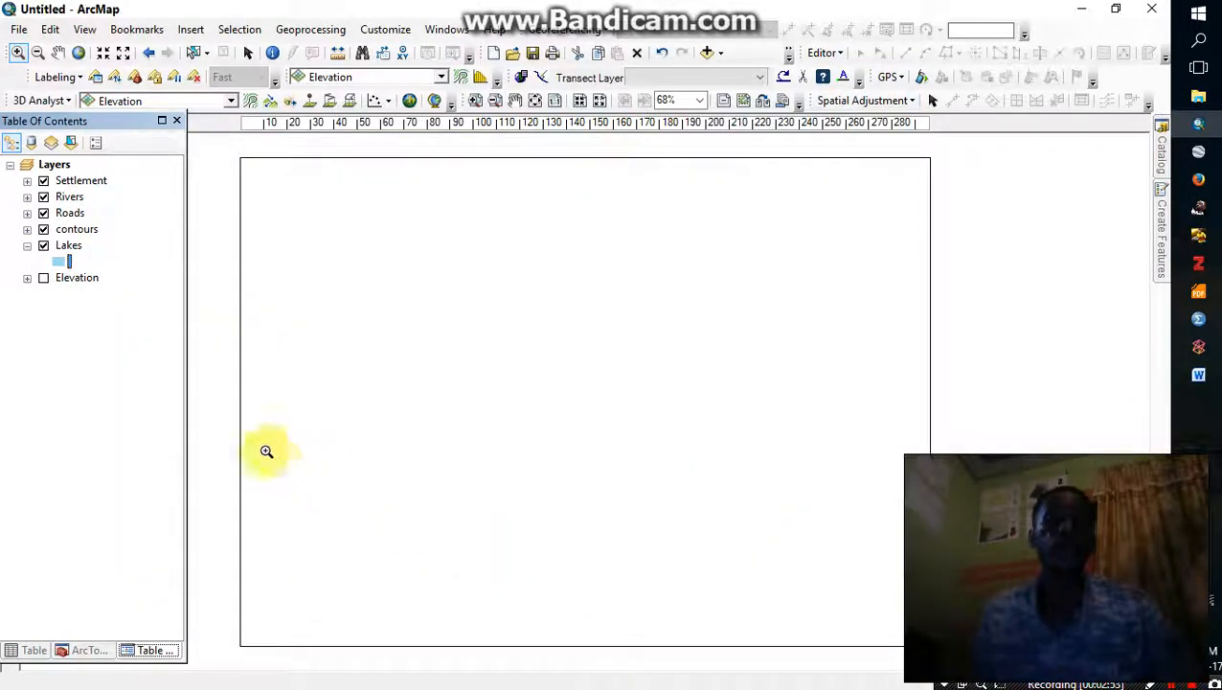
Step: Change the Roads layer's line symbol to the Road, Proposed style
click(27, 230)
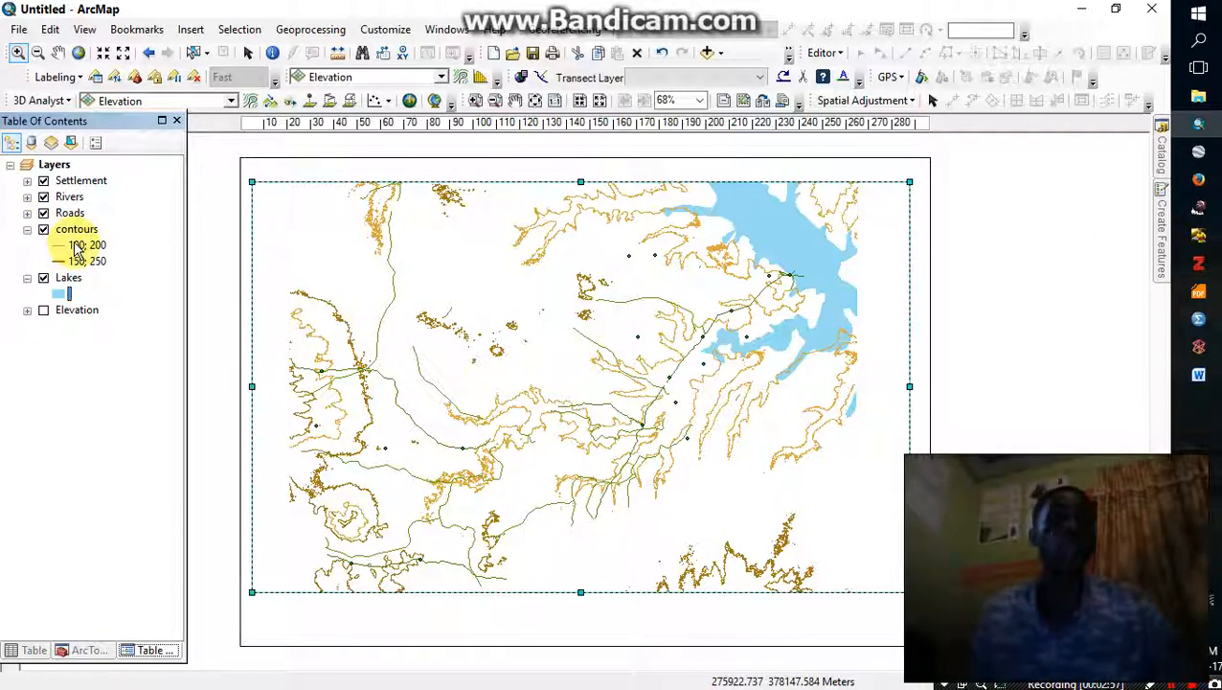
drag(76, 239, 29, 220)
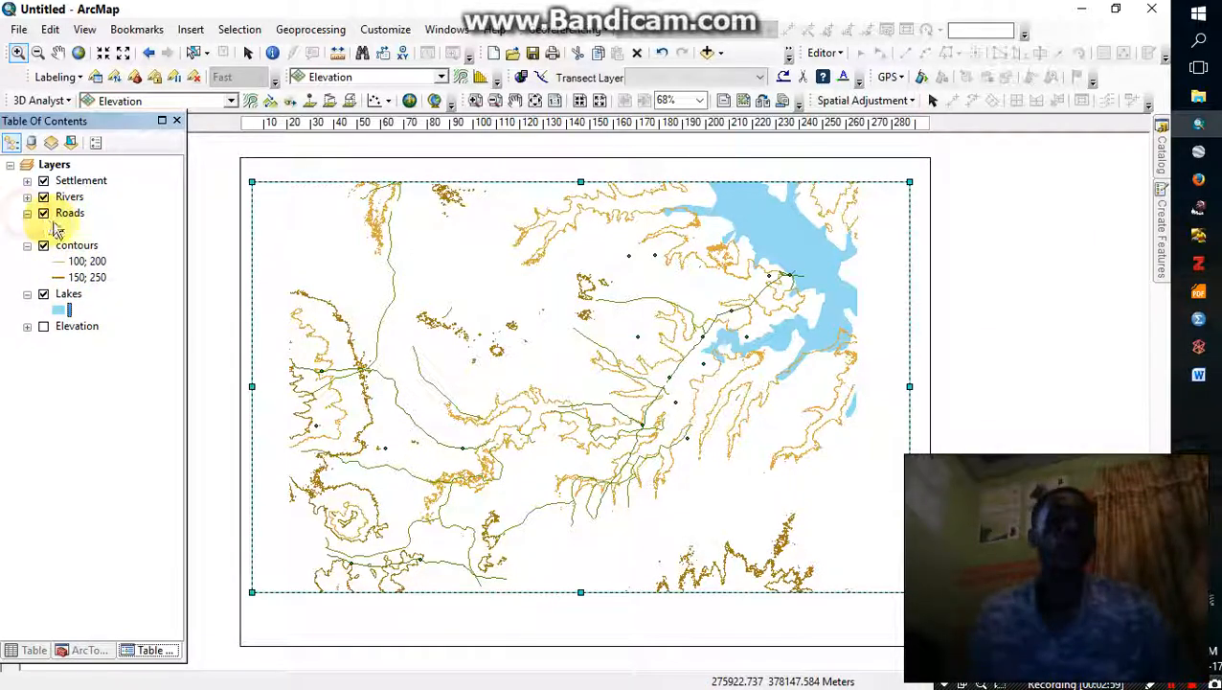
click(59, 228)
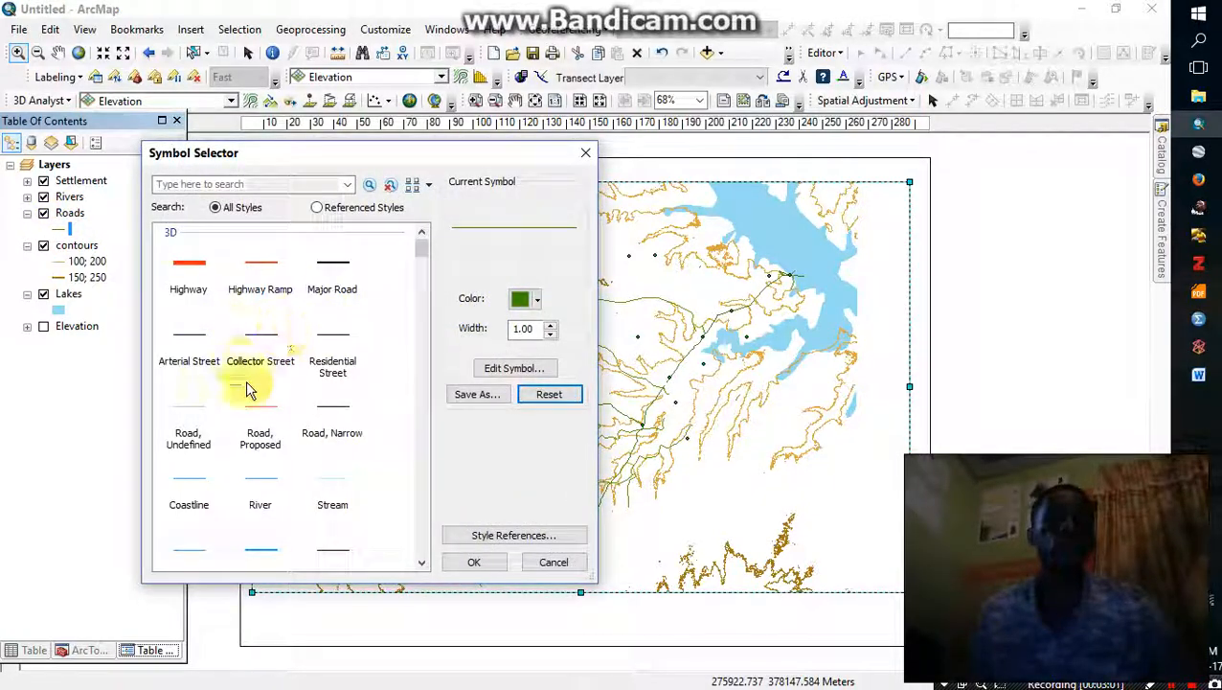
click(266, 407)
click(479, 563)
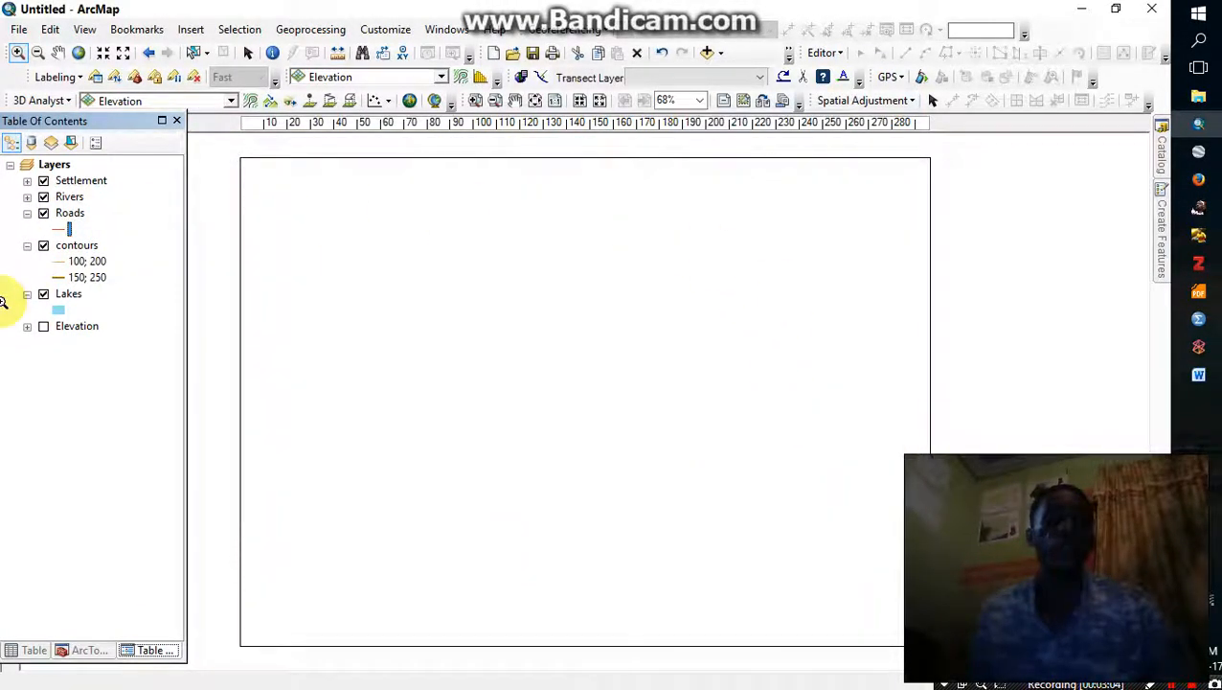
Step: Change the Rivers layer's symbol to a blue line style from the symbol library
click(27, 197)
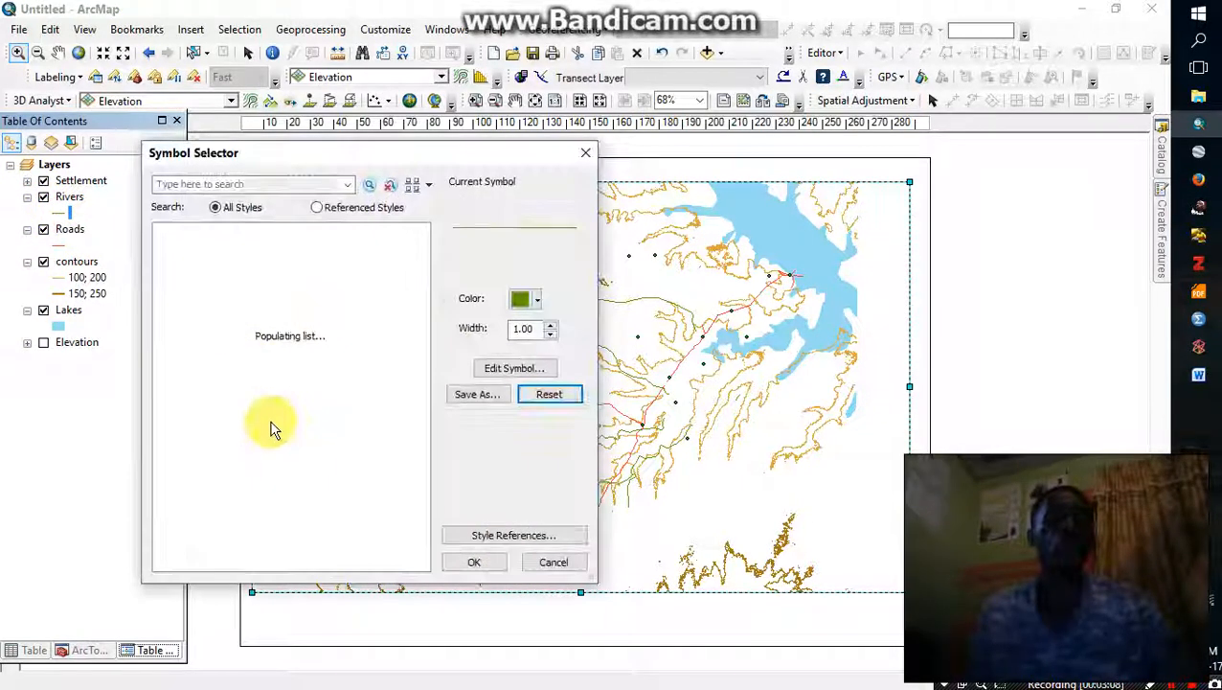
scroll(282, 479, down, 3)
click(261, 261)
click(476, 562)
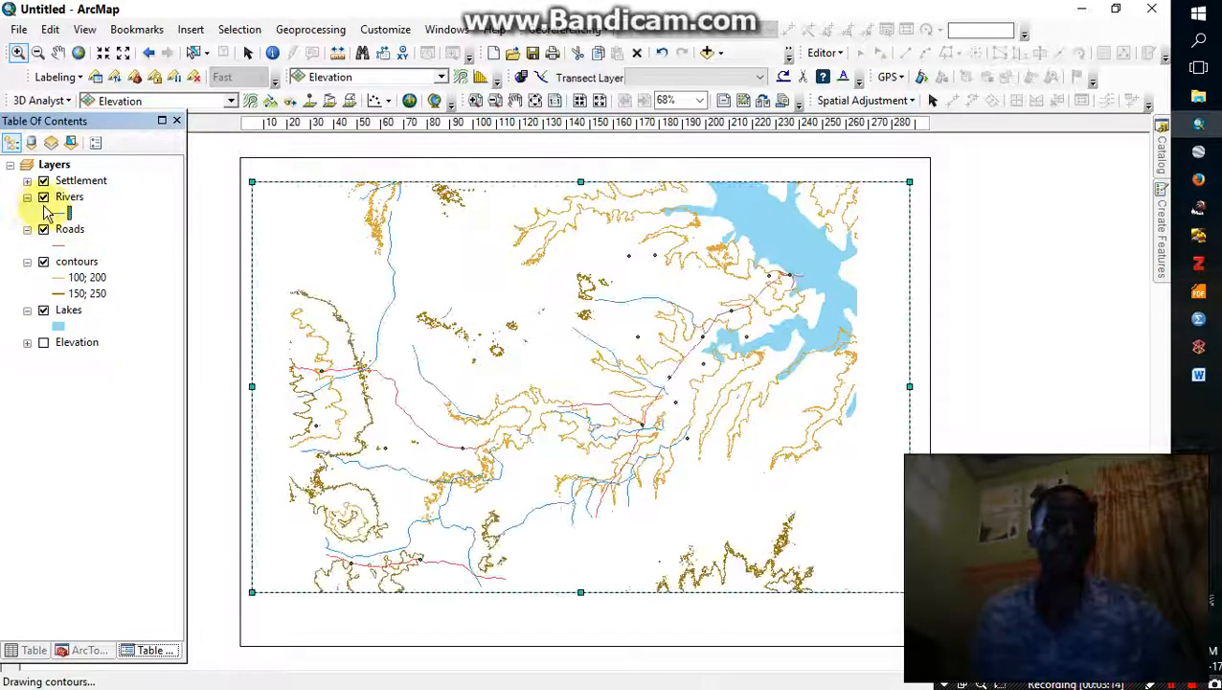
Step: Change the Settlement layer's marker to the grey Cylinder style, recolor it black and reduce its size
click(27, 181)
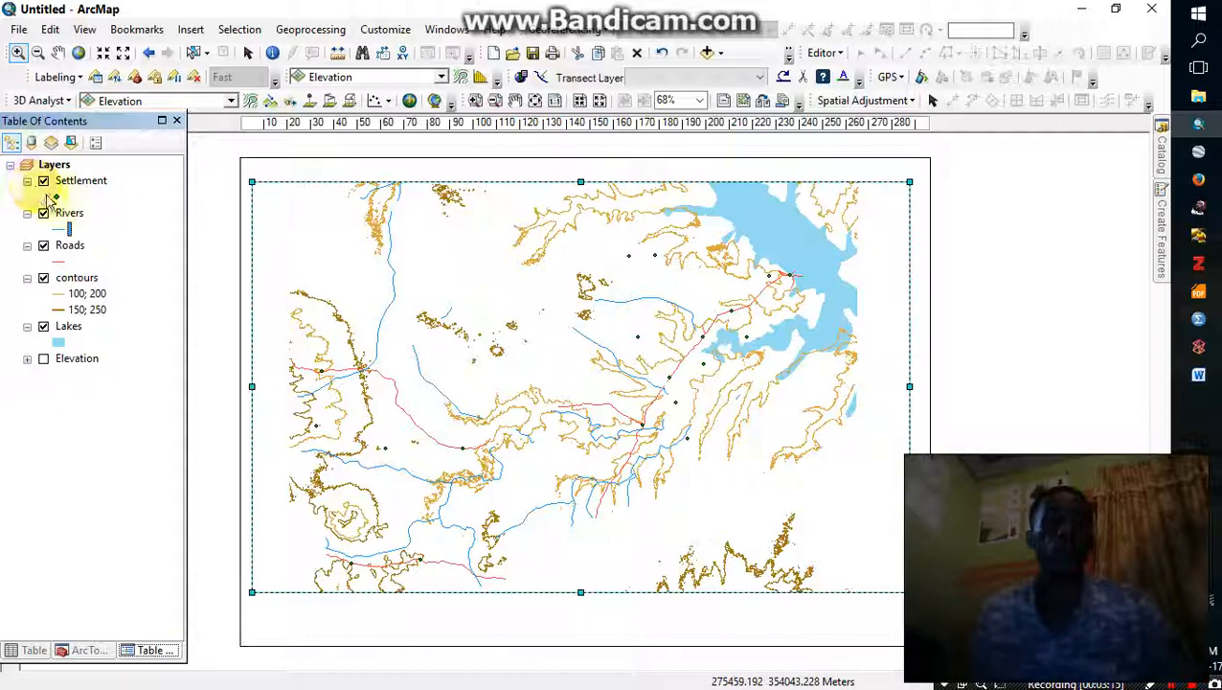
click(55, 196)
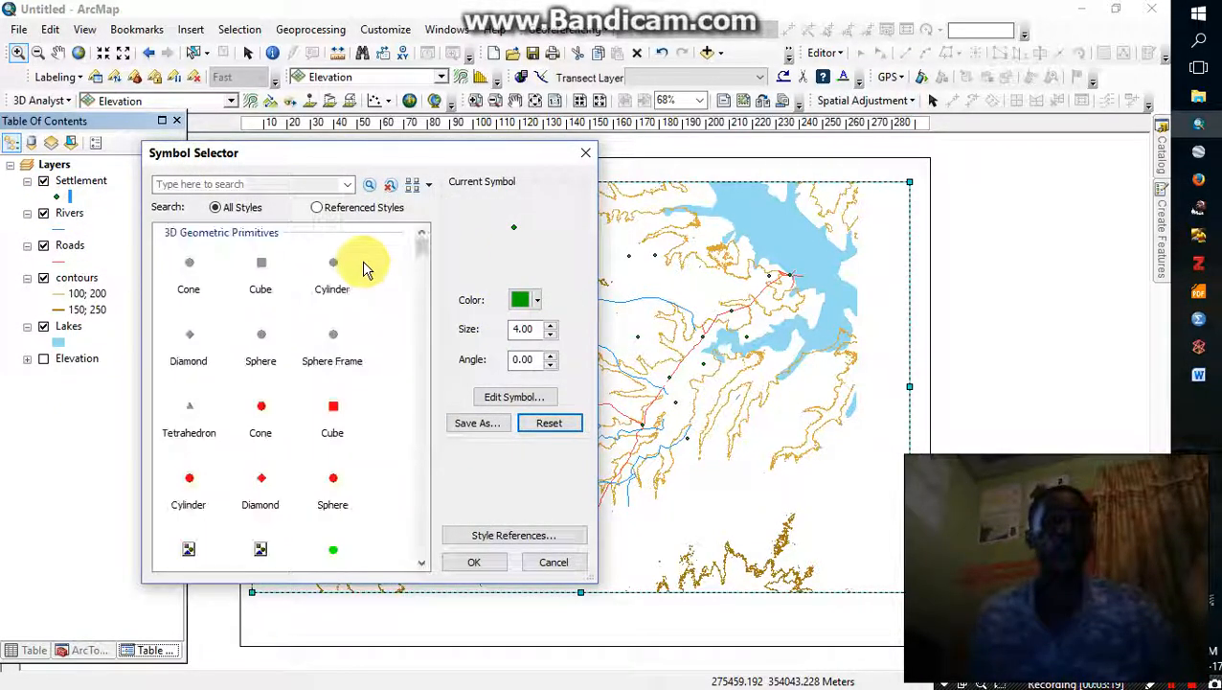
click(332, 268)
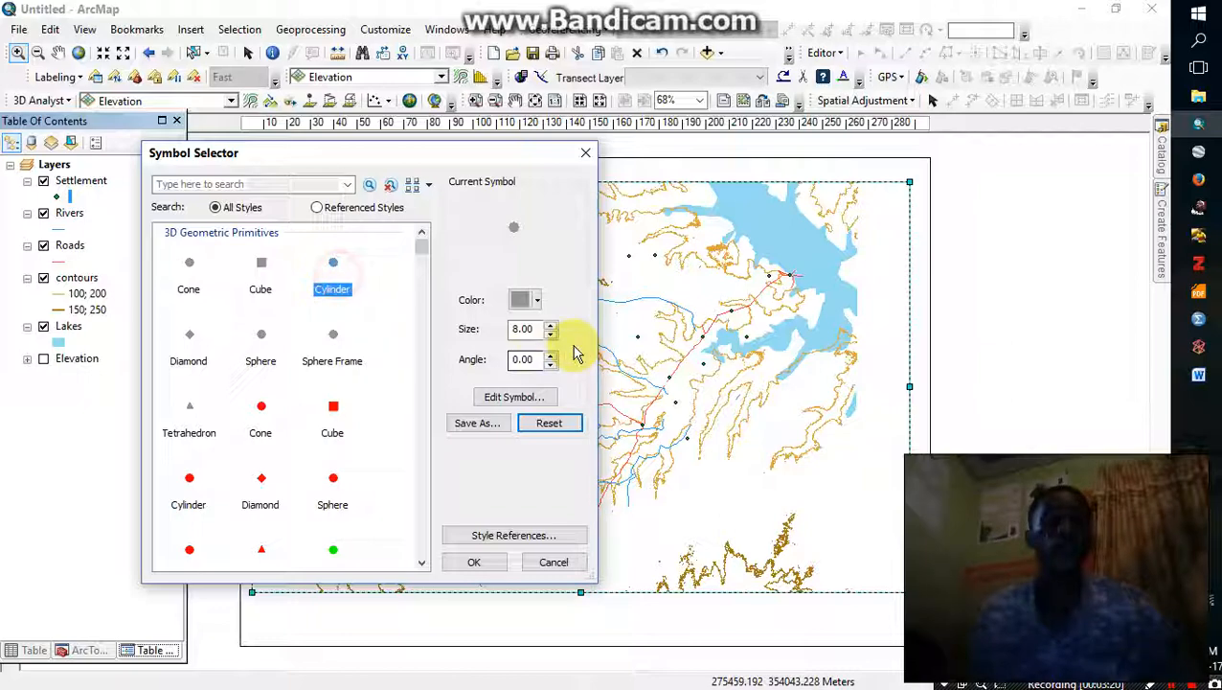
click(534, 300)
click(517, 479)
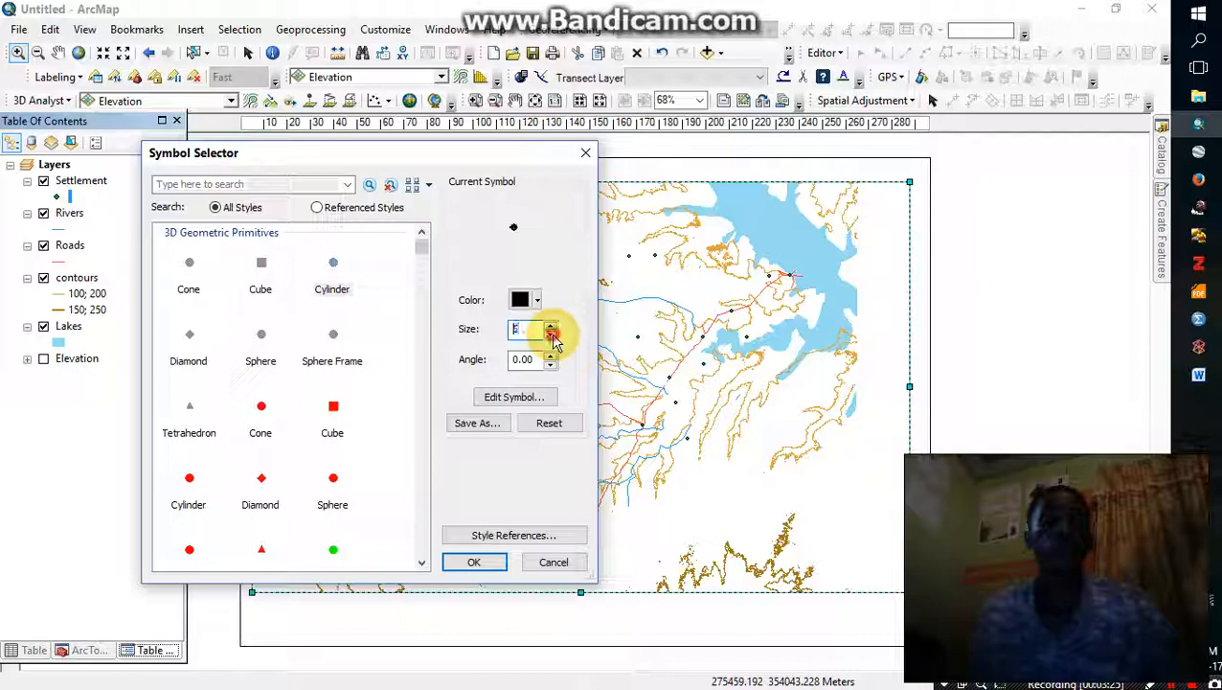
click(474, 563)
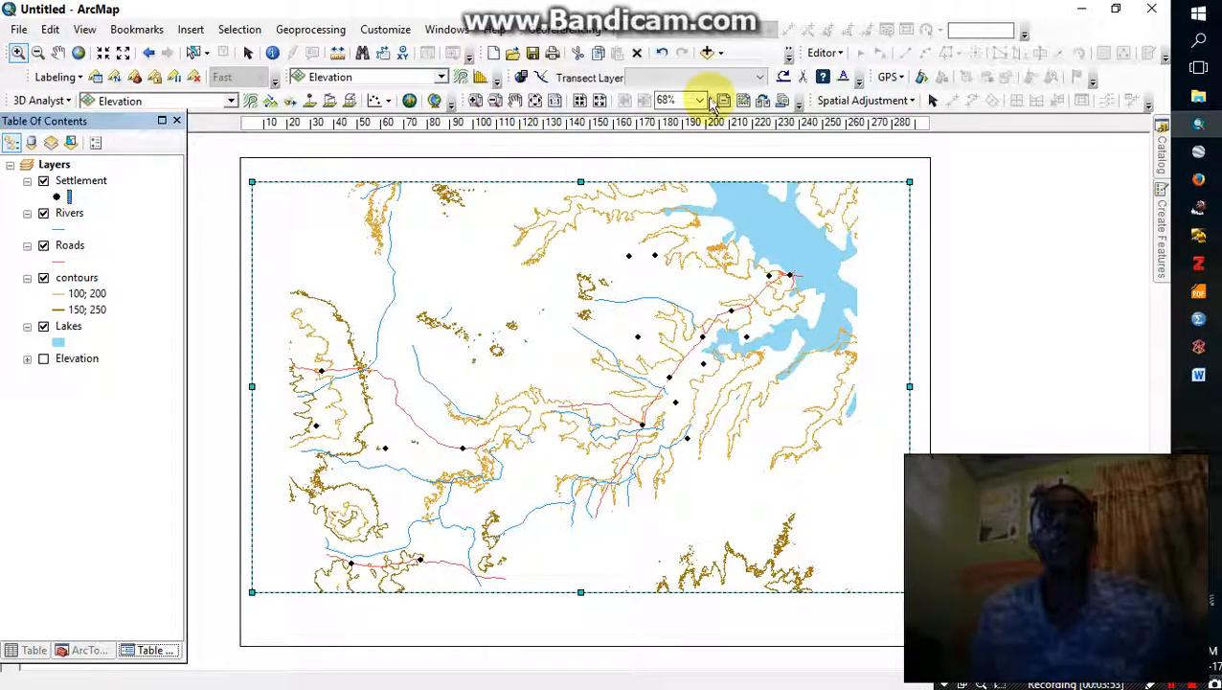
Step: Show the Catalog, expand the Desktop folder connection and select the TOPO project folder in it
click(446, 30)
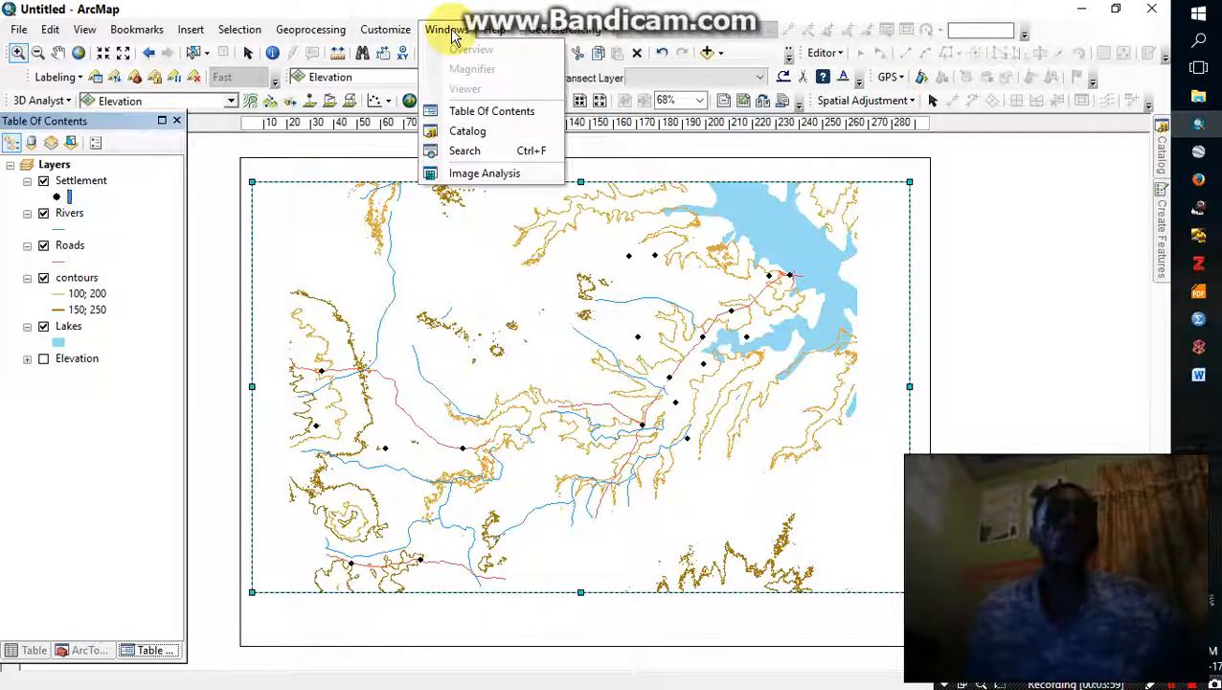
click(467, 132)
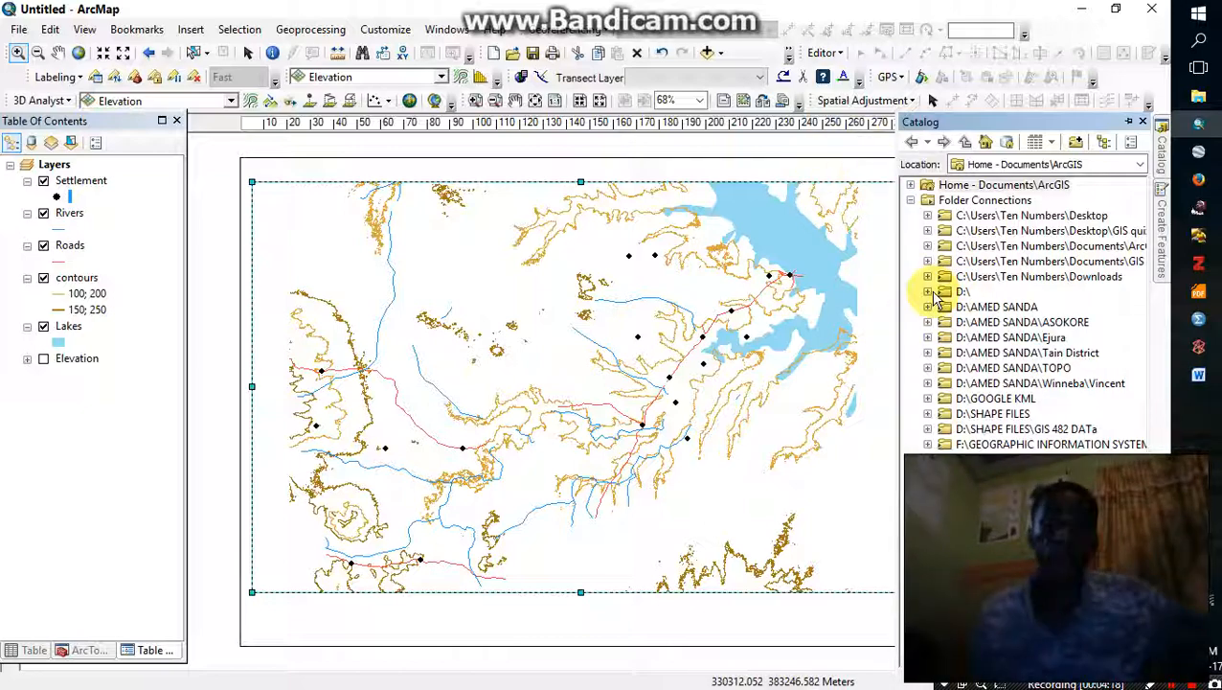
click(927, 215)
scroll(980, 421, down, 2)
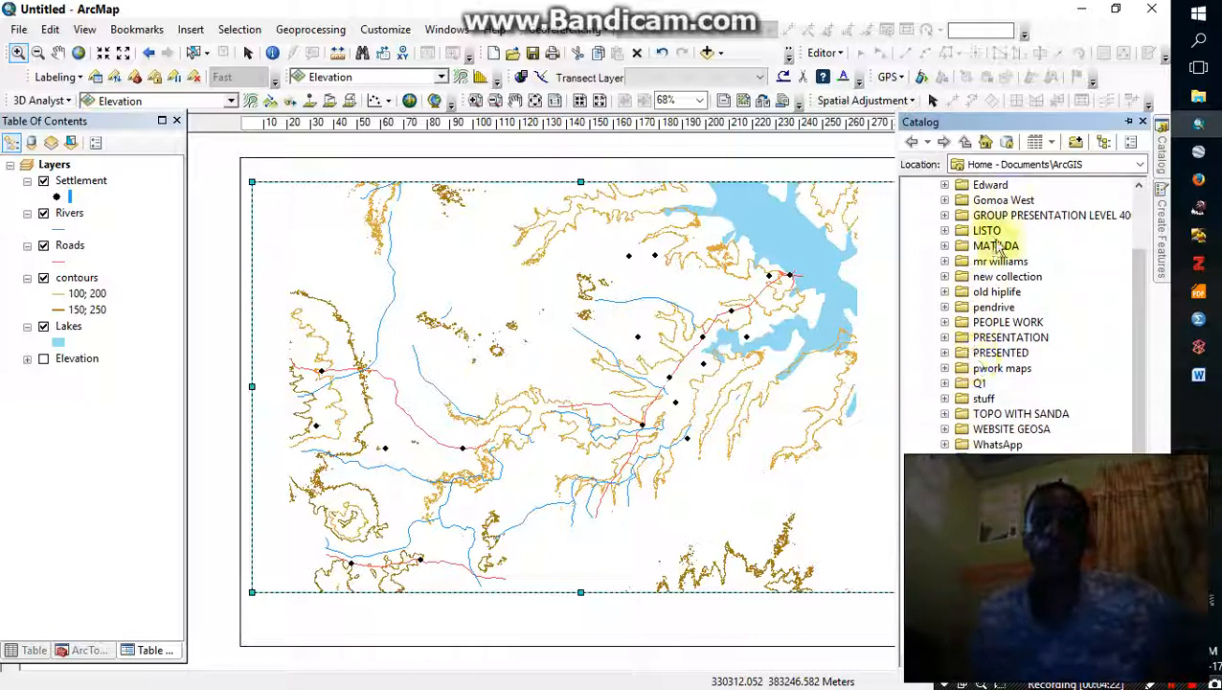
scroll(992, 235, up, 3)
scroll(996, 393, down, 1)
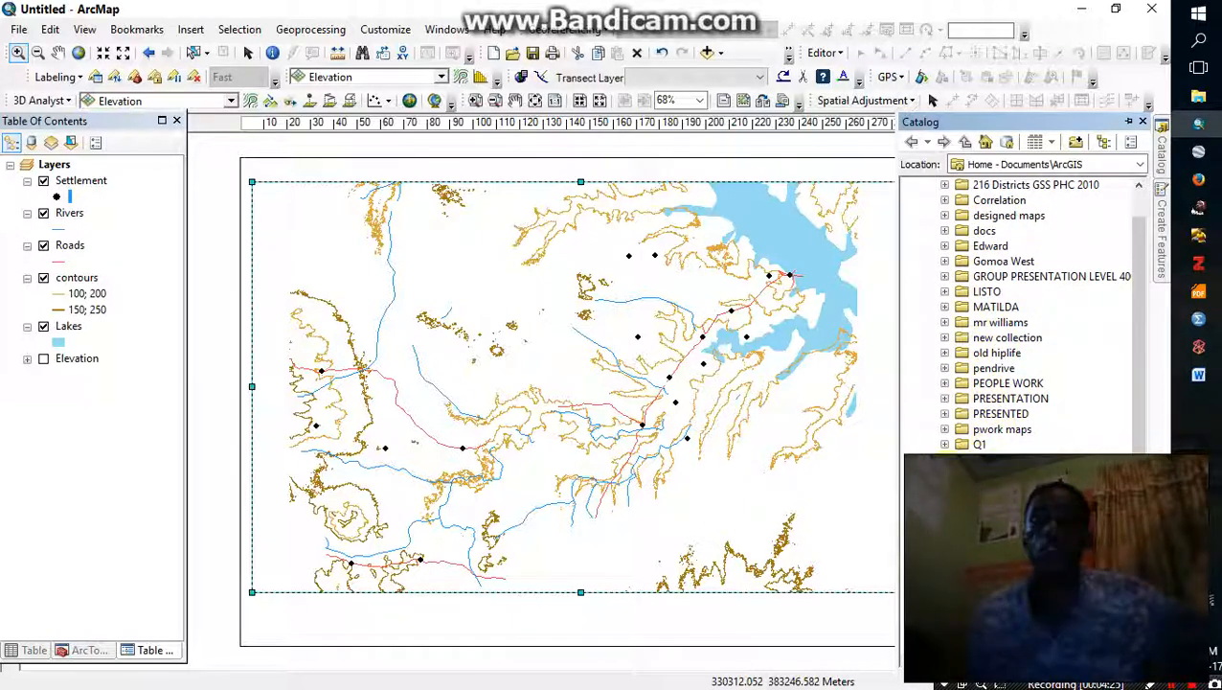
click(1020, 461)
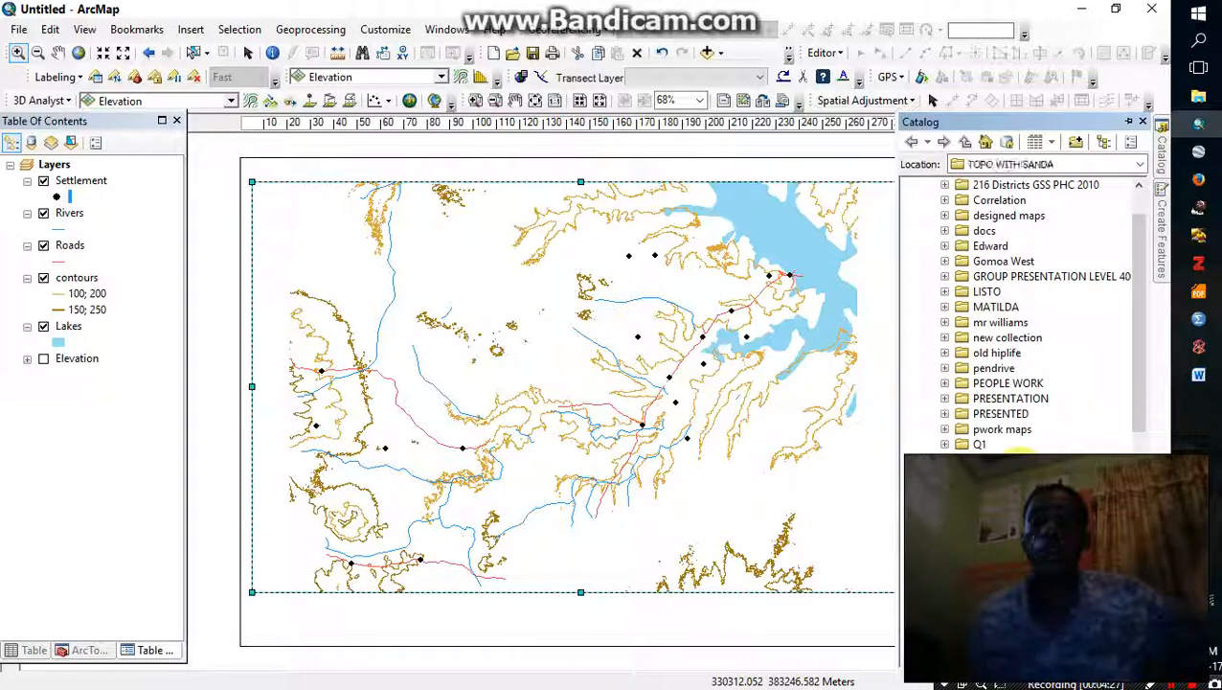
Step: Create a new point shapefile named Market in the selected TOPO folder
mouse_move(1063, 591)
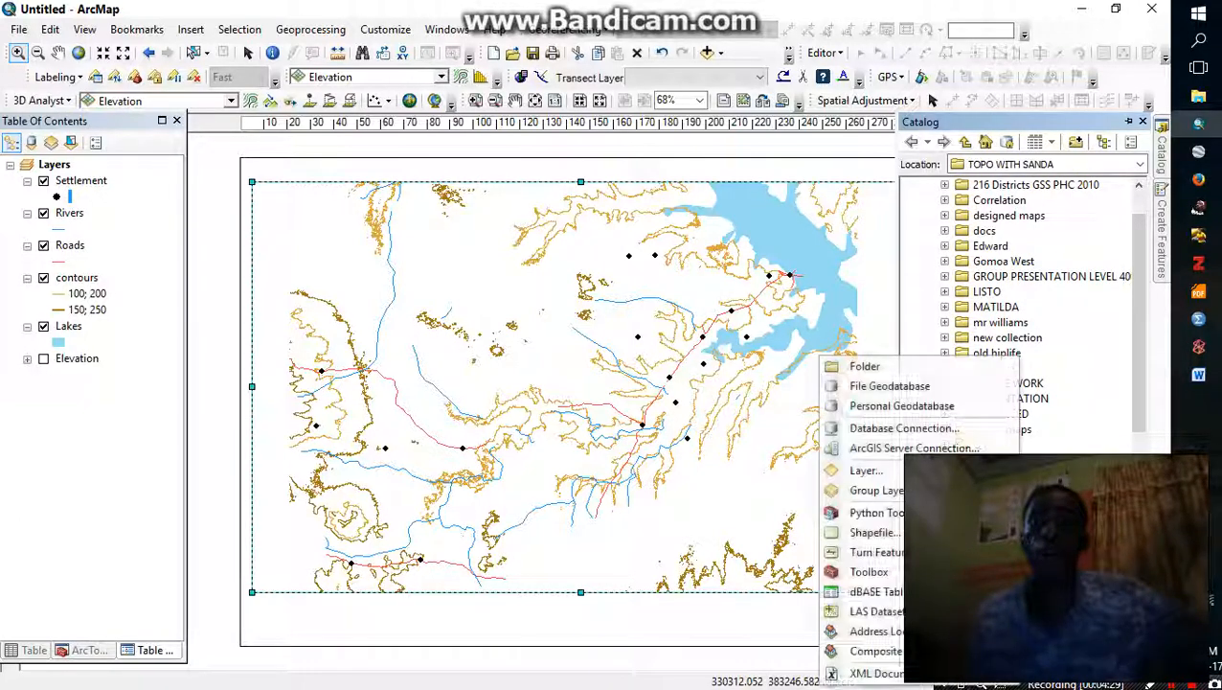
click(899, 534)
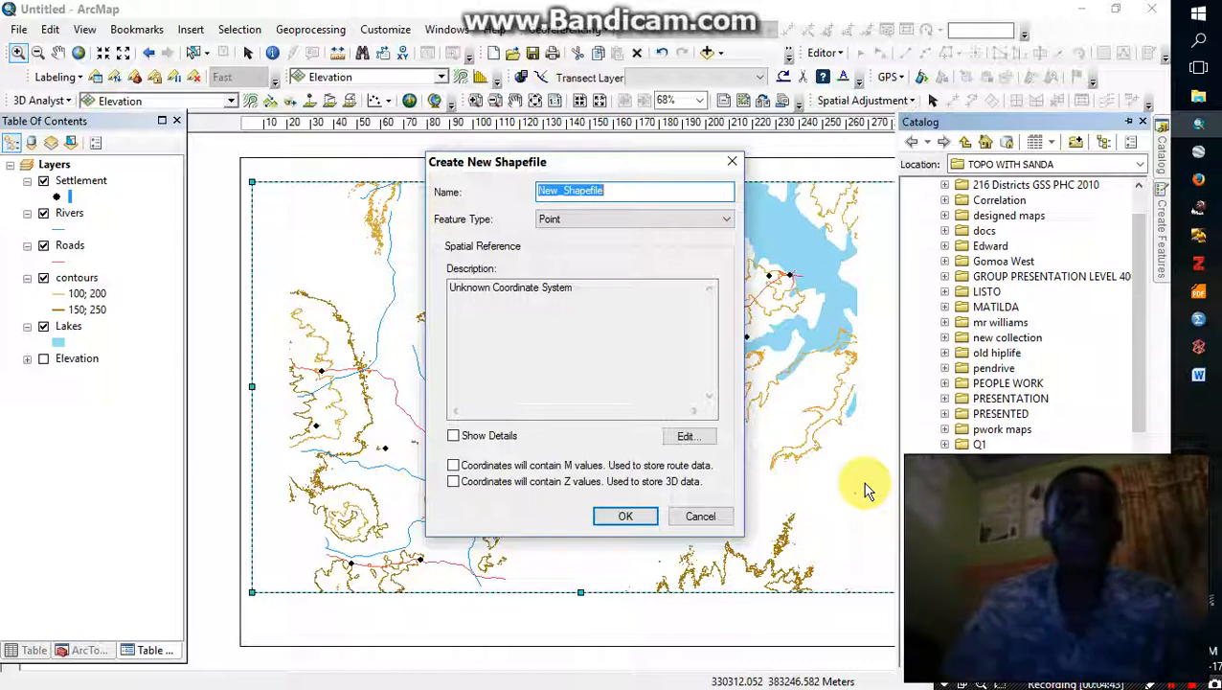
text(b)
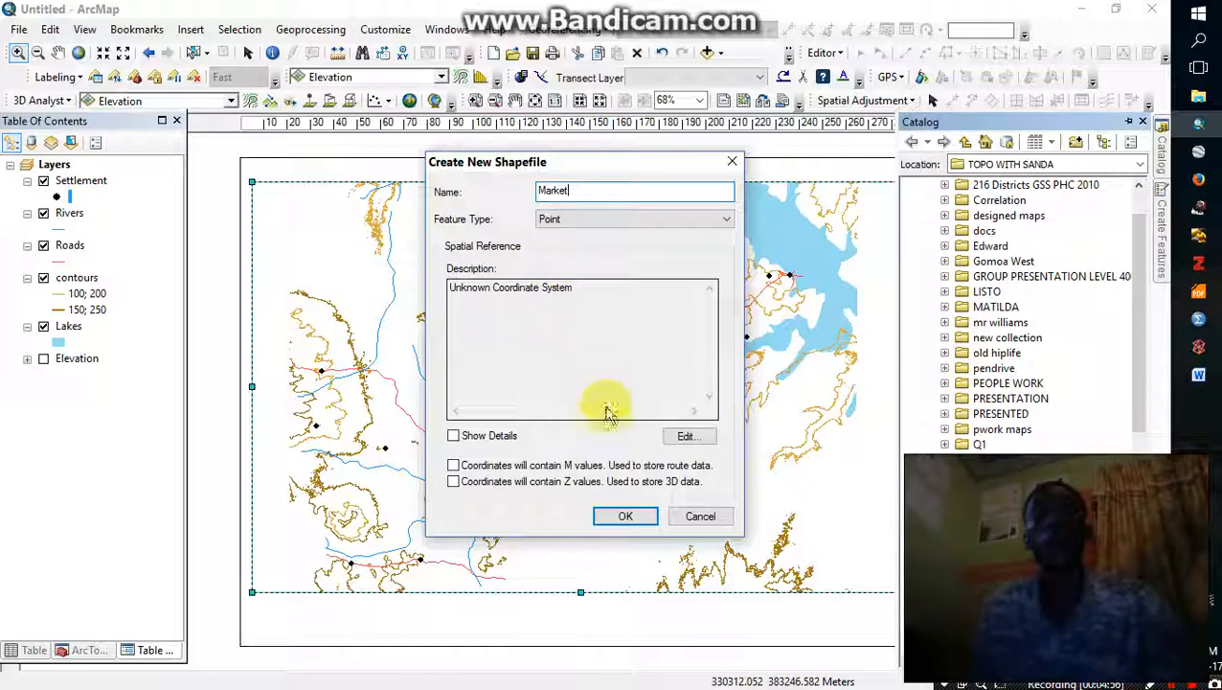
click(628, 517)
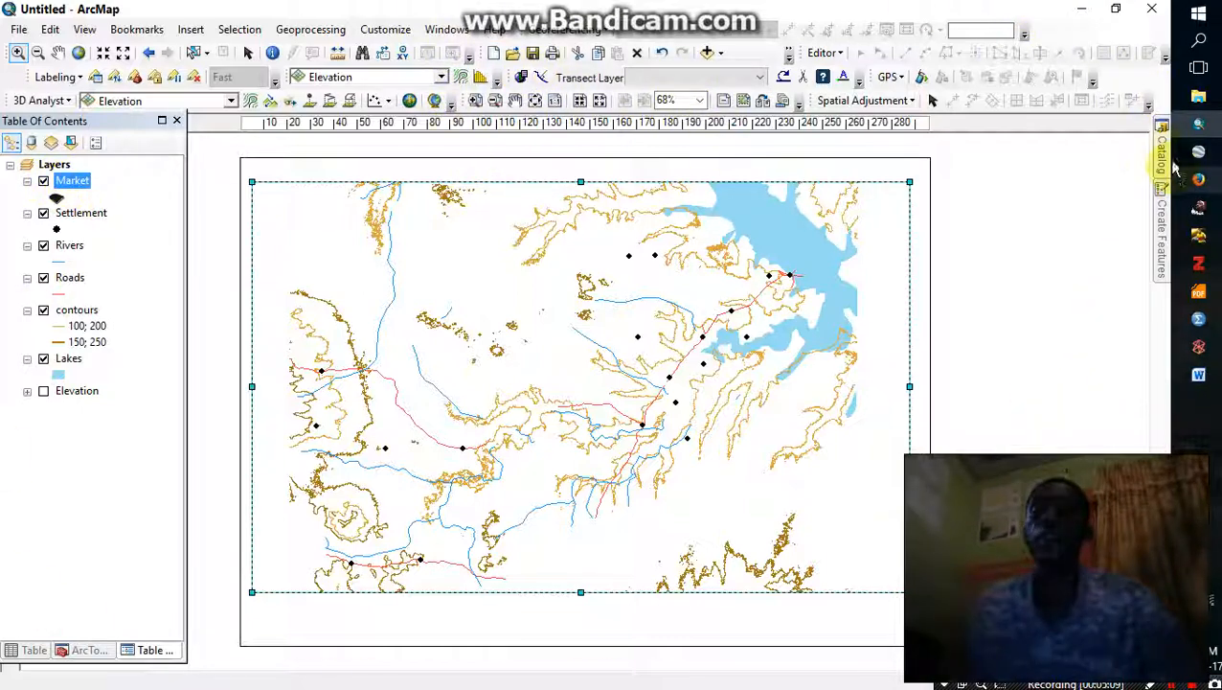
Step: Create a new point shapefile named Hospital in the TOPO folder
mouse_move(1165, 154)
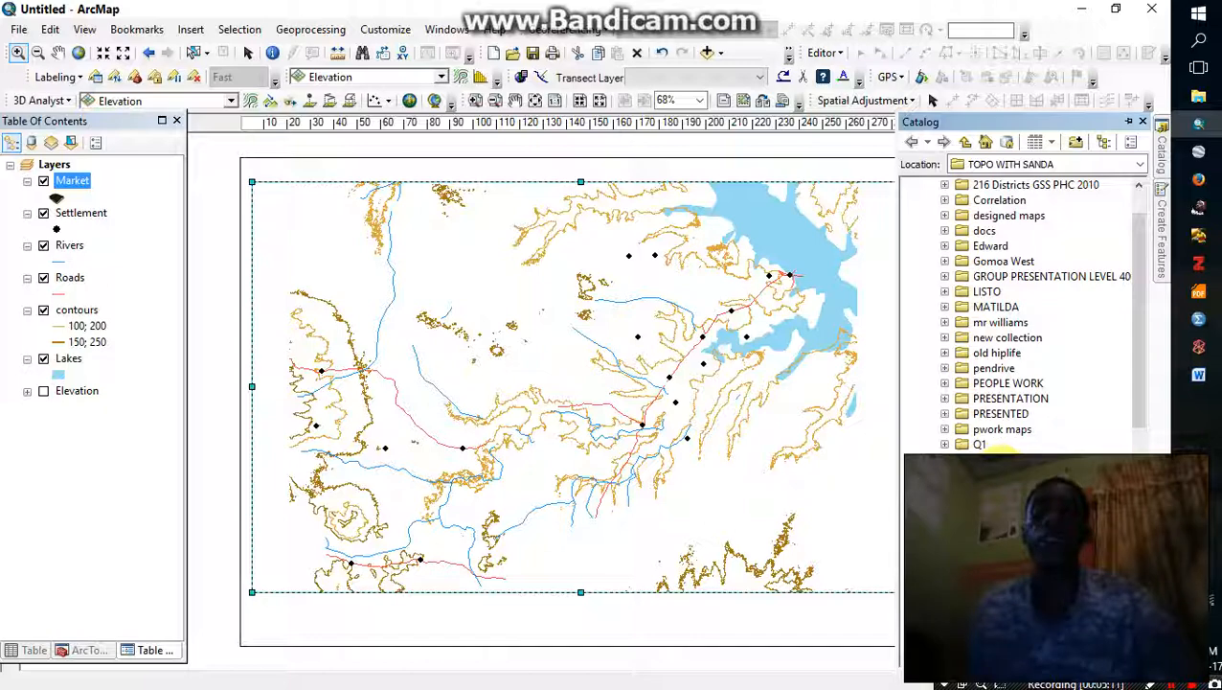
mouse_move(1044, 572)
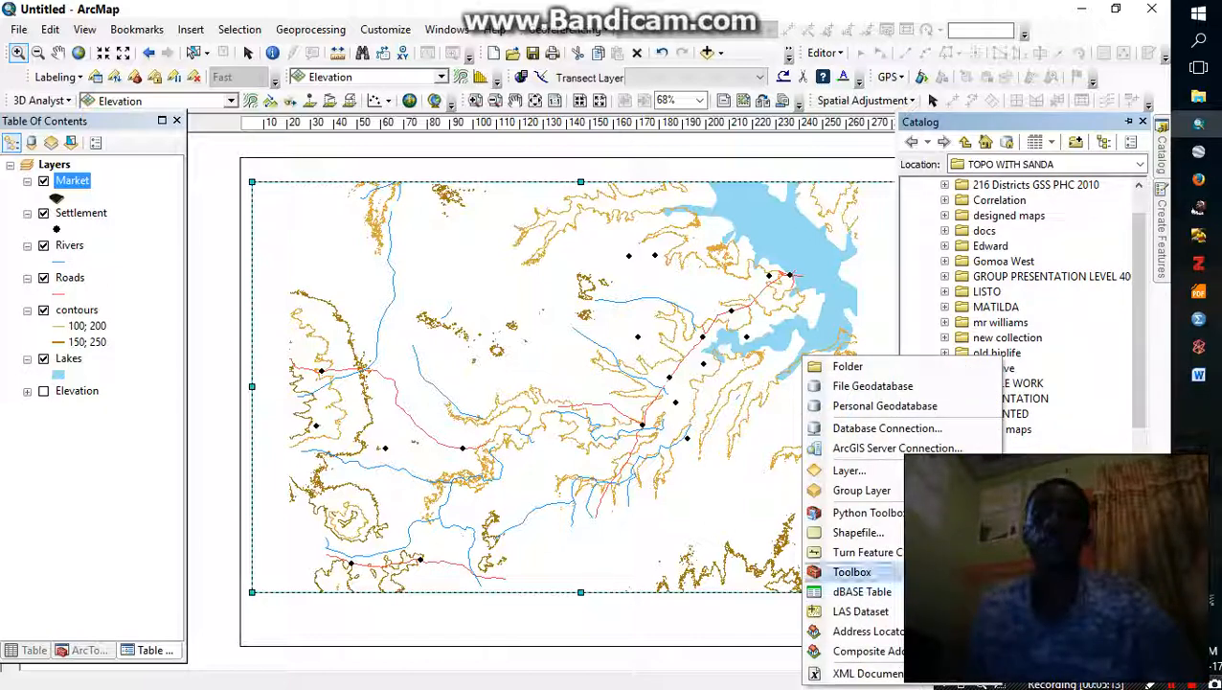
click(907, 532)
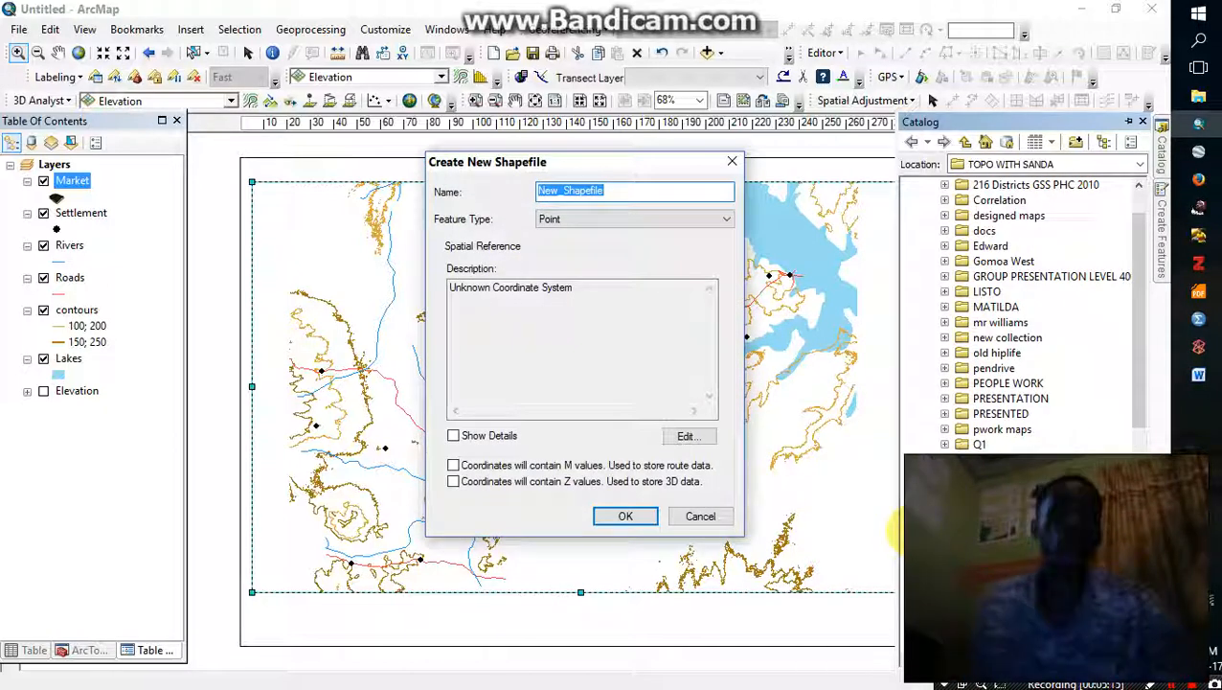
text(Hospi)
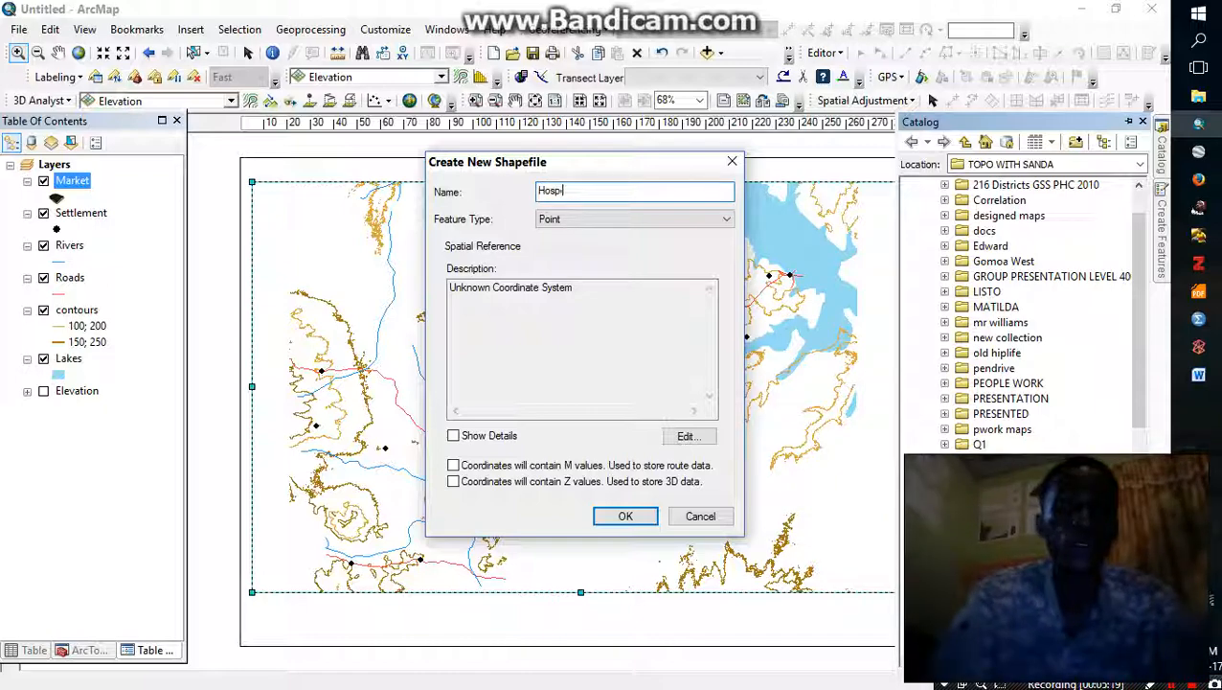
text(tal)
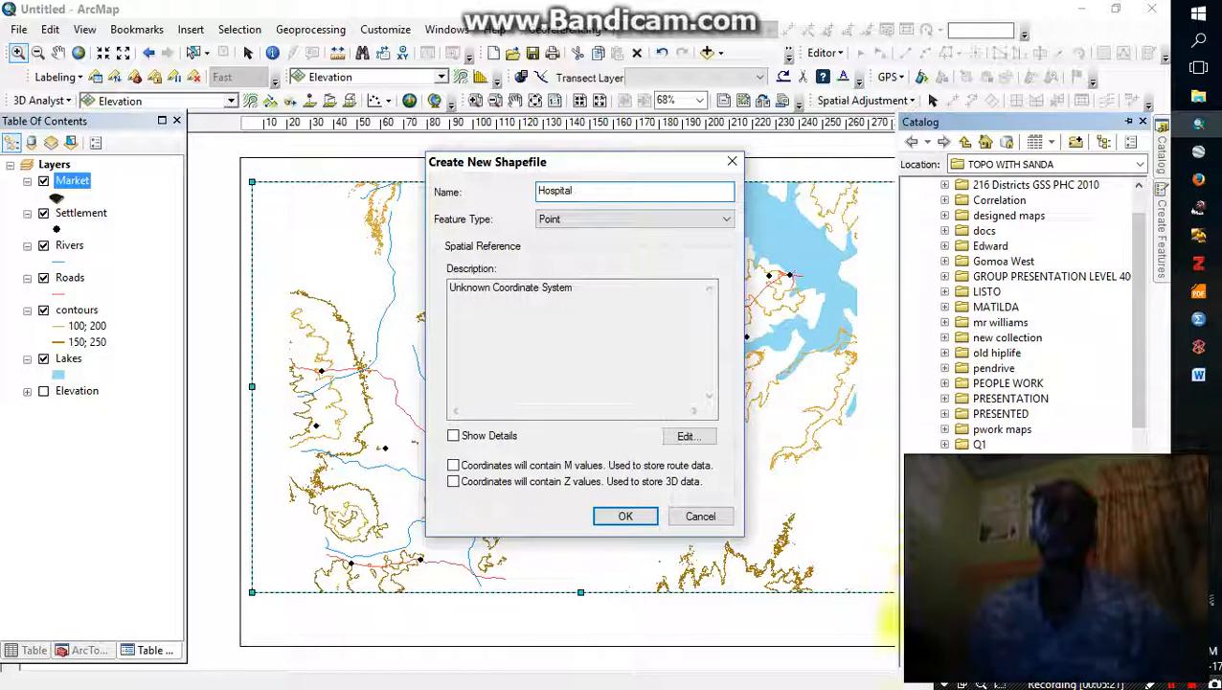
click(626, 515)
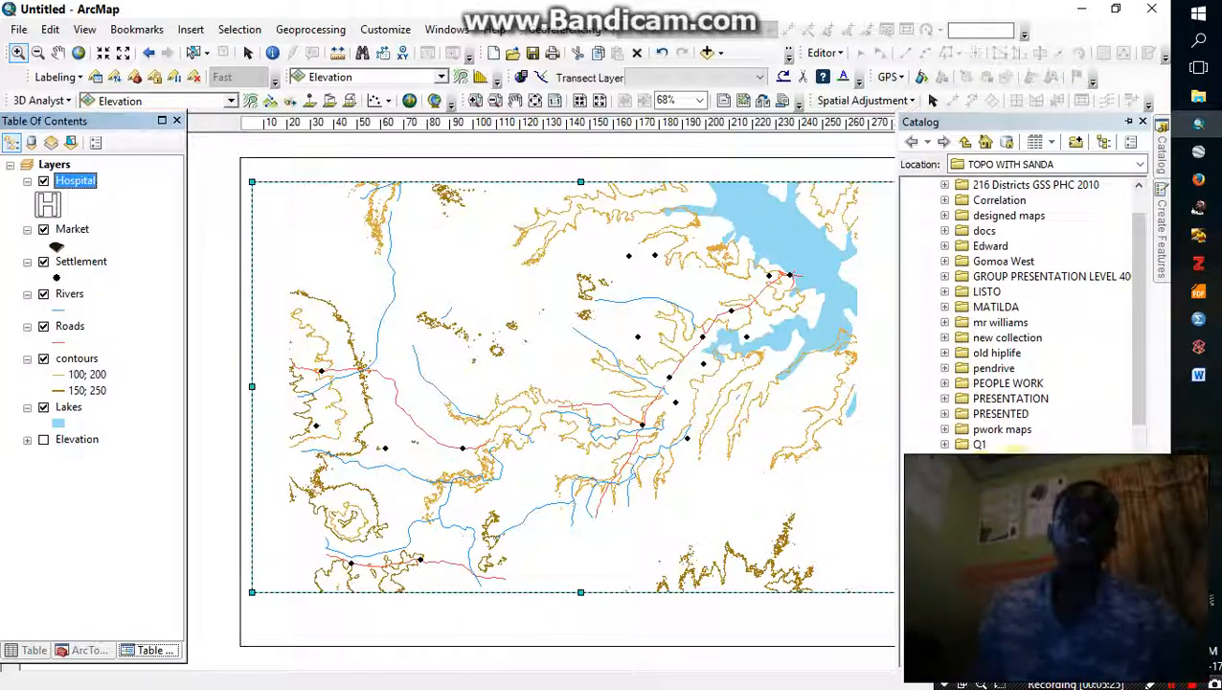
Step: Create a new point shapefile named Police station in the TOPO folder
right_click(1018, 464)
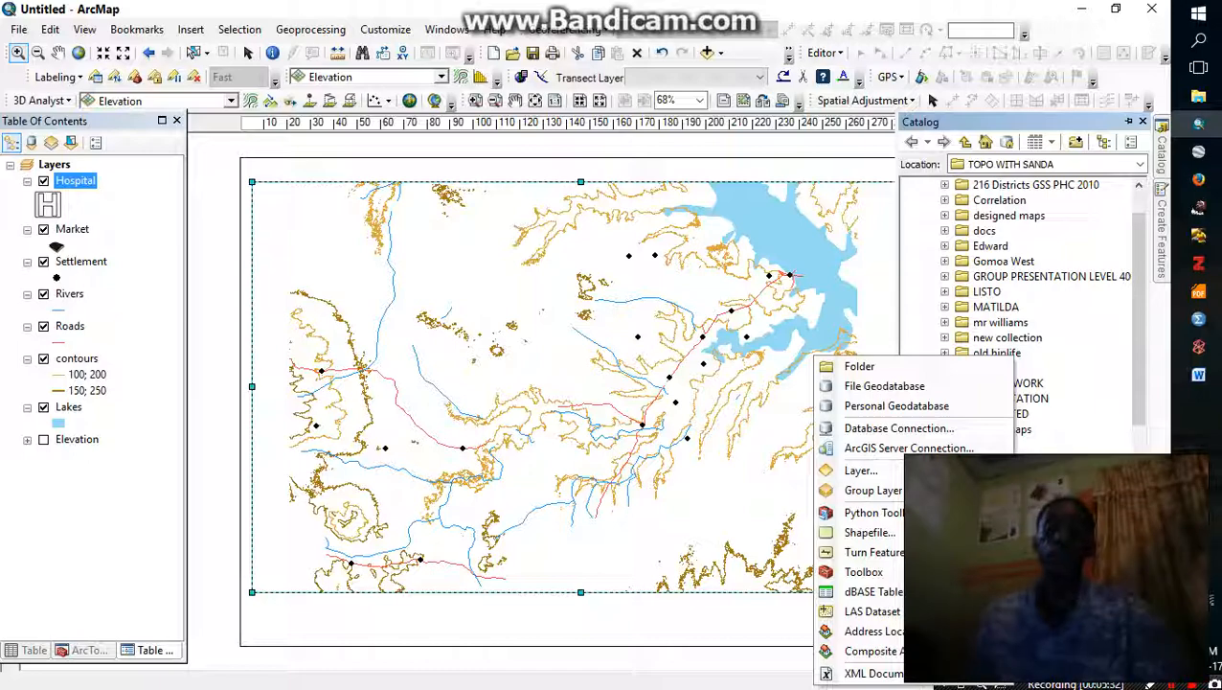
click(870, 531)
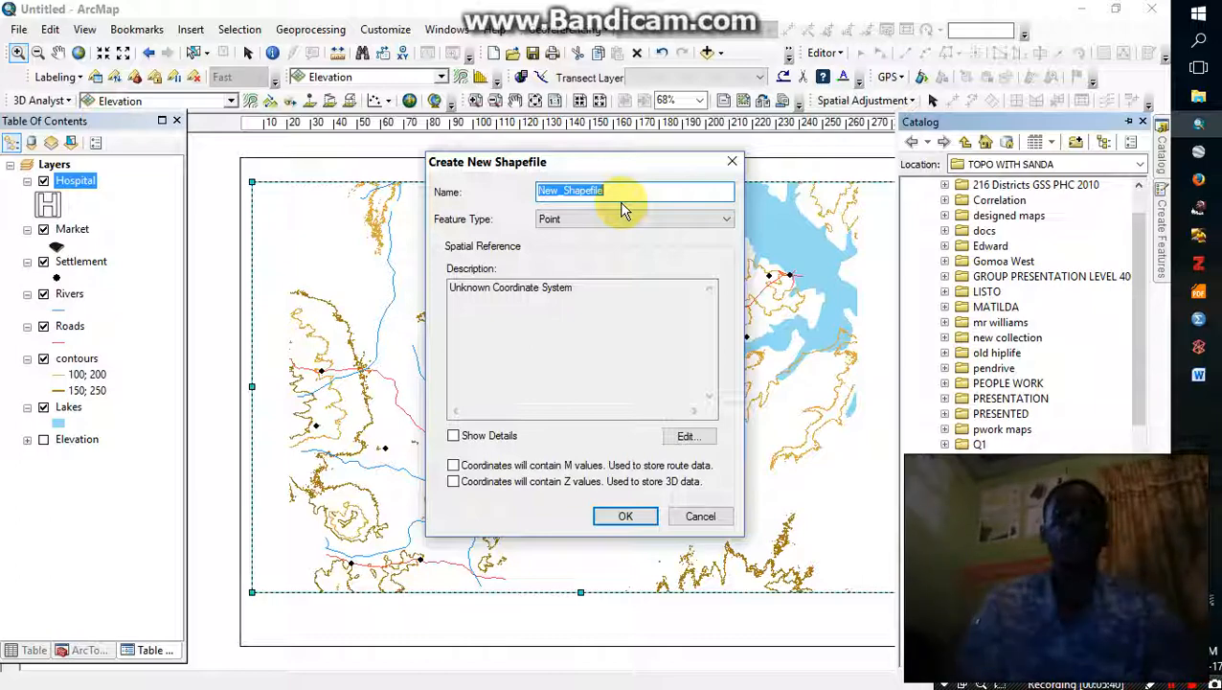
text(Ho)
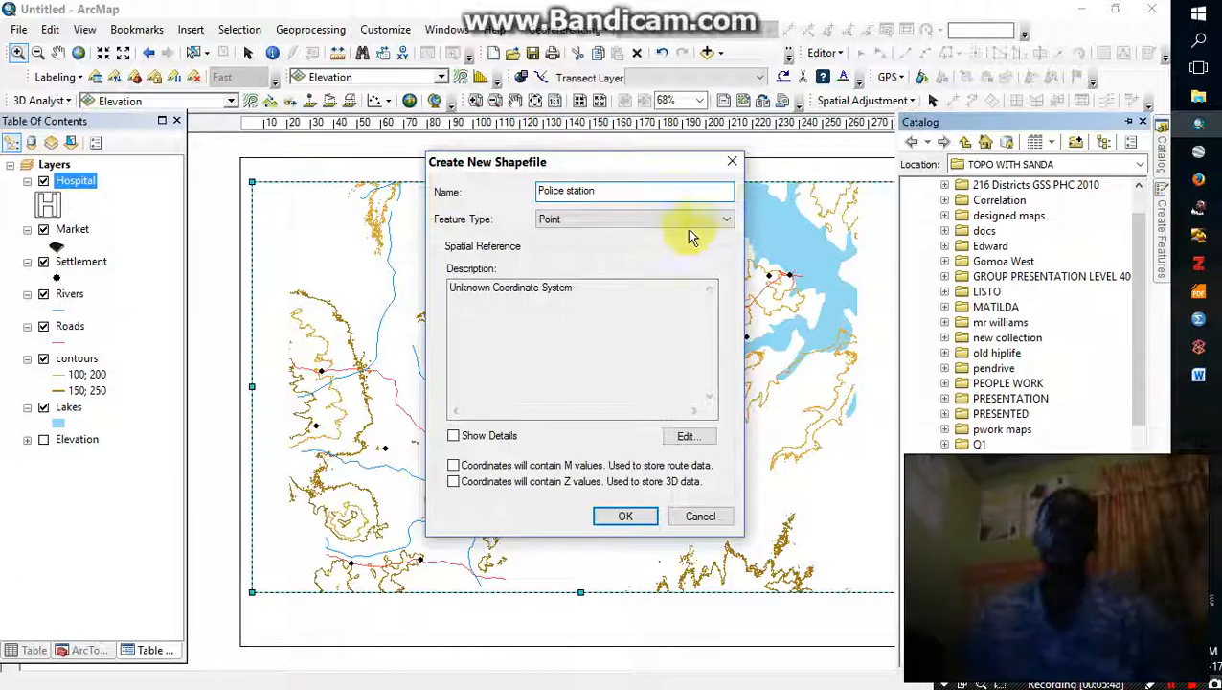
click(627, 518)
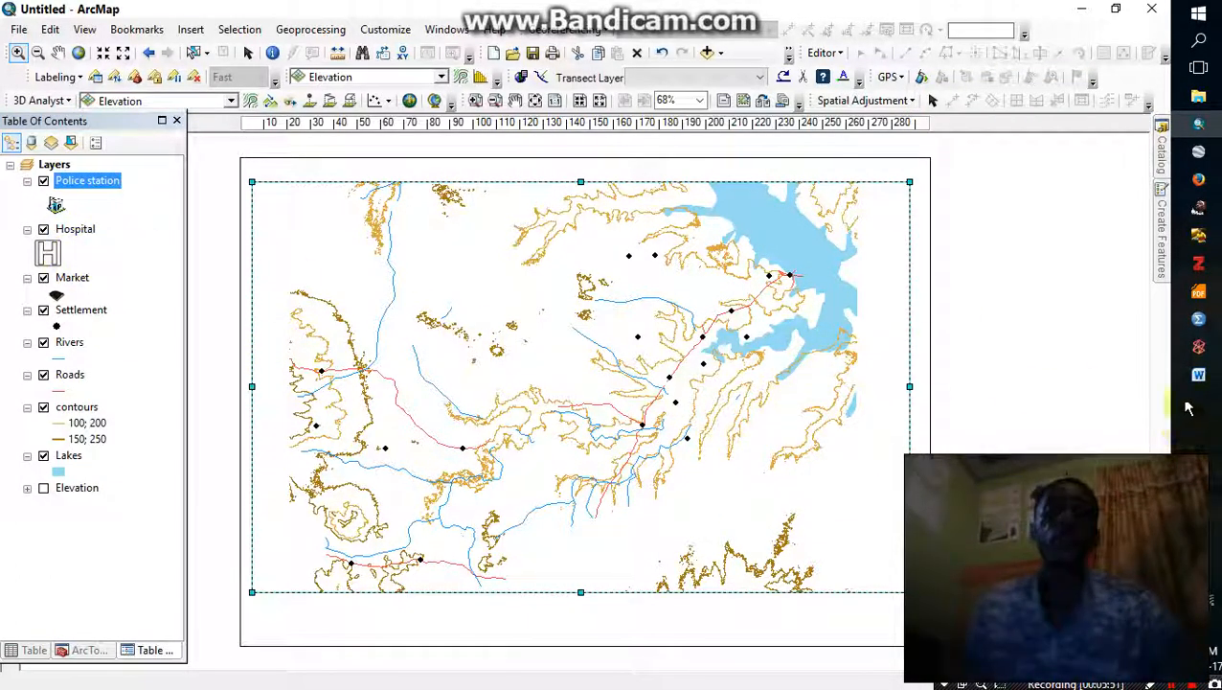
Step: Create a new polyline shapefile named Footpath in the TOPO folder
click(1160, 163)
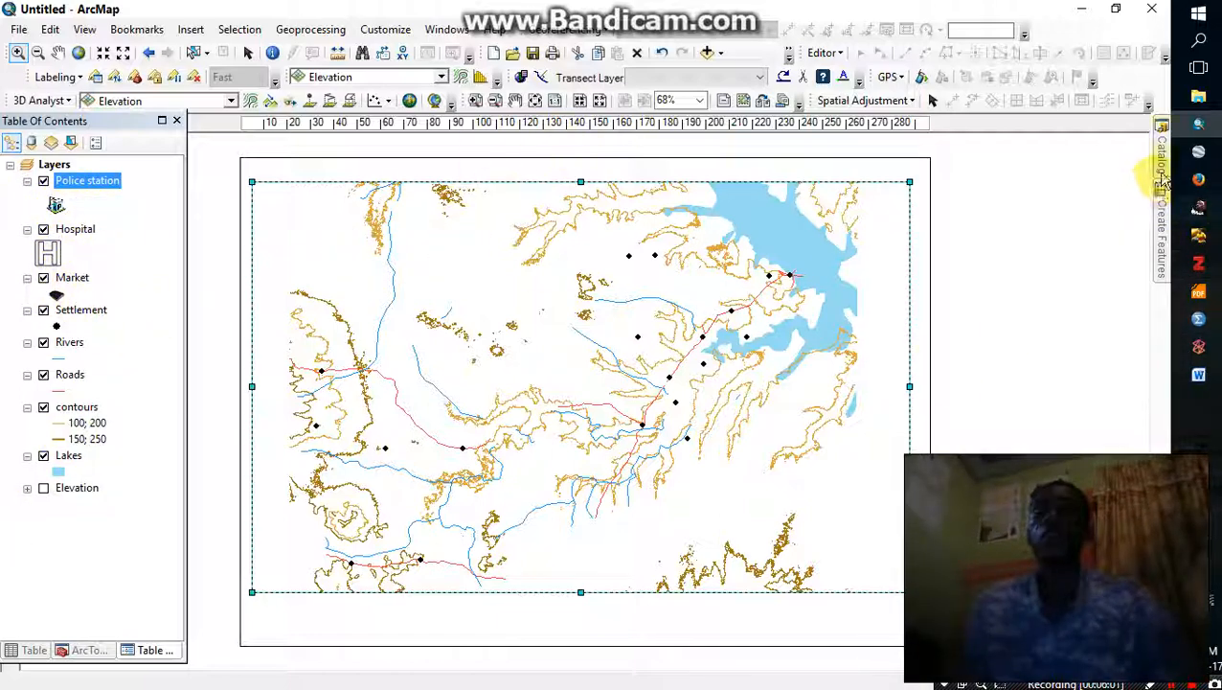
mouse_move(1161, 172)
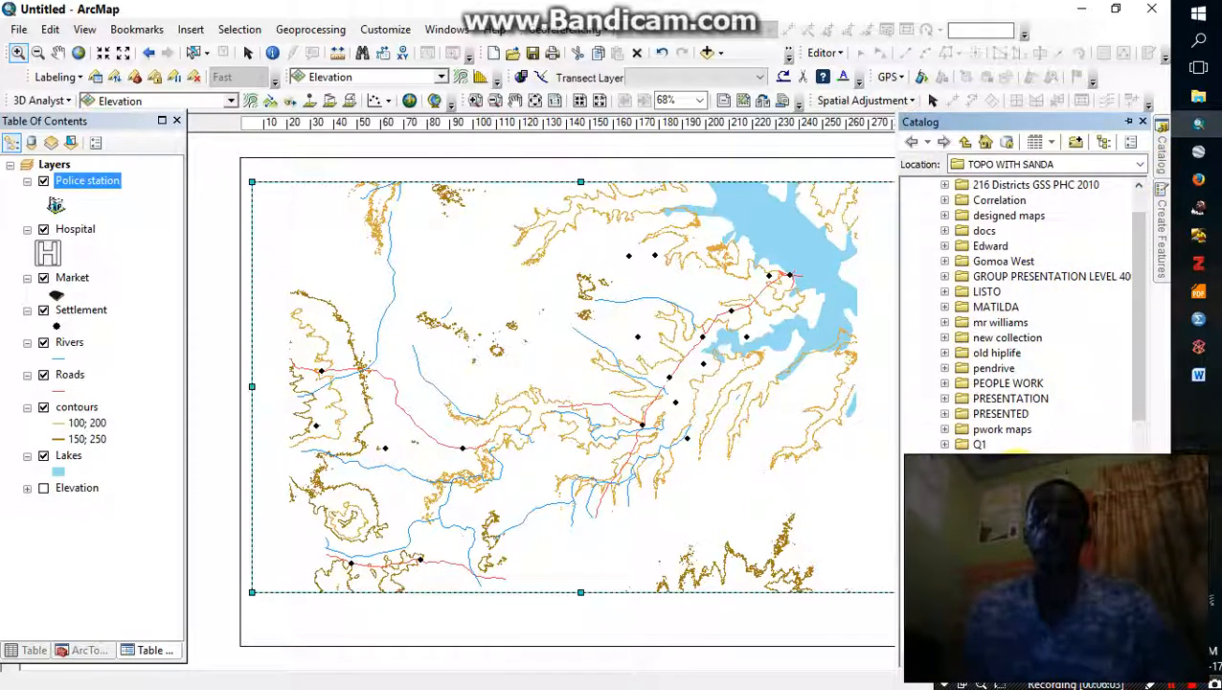
mouse_move(1044, 594)
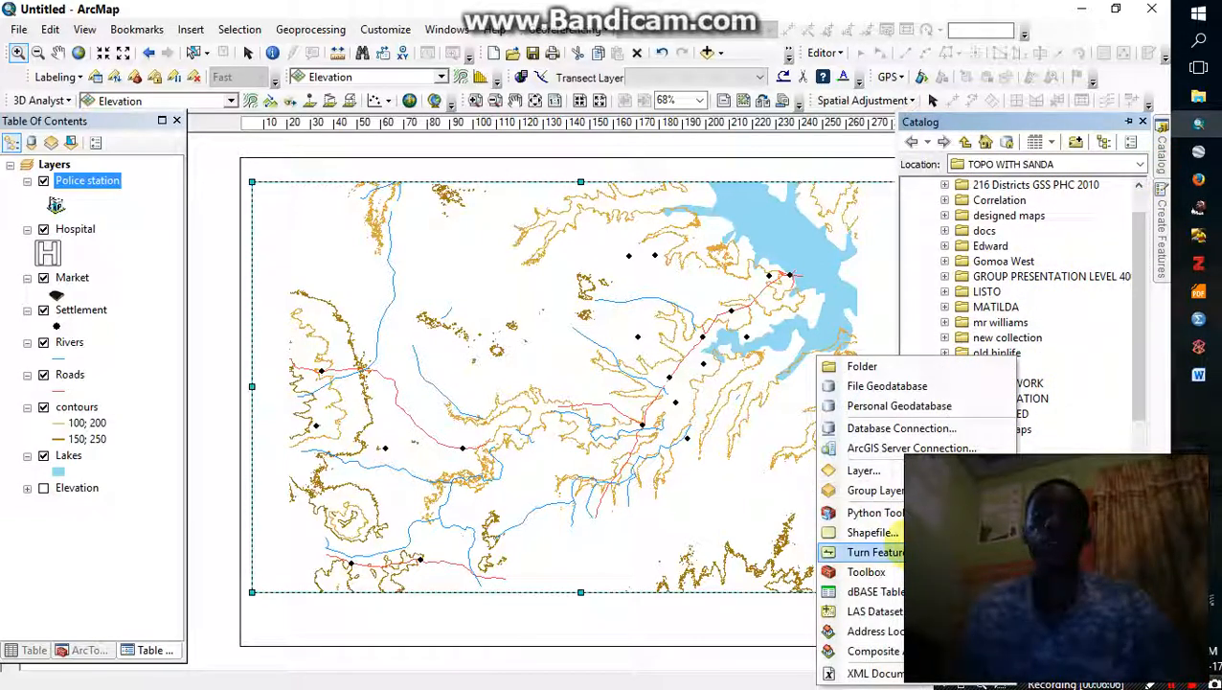
click(872, 533)
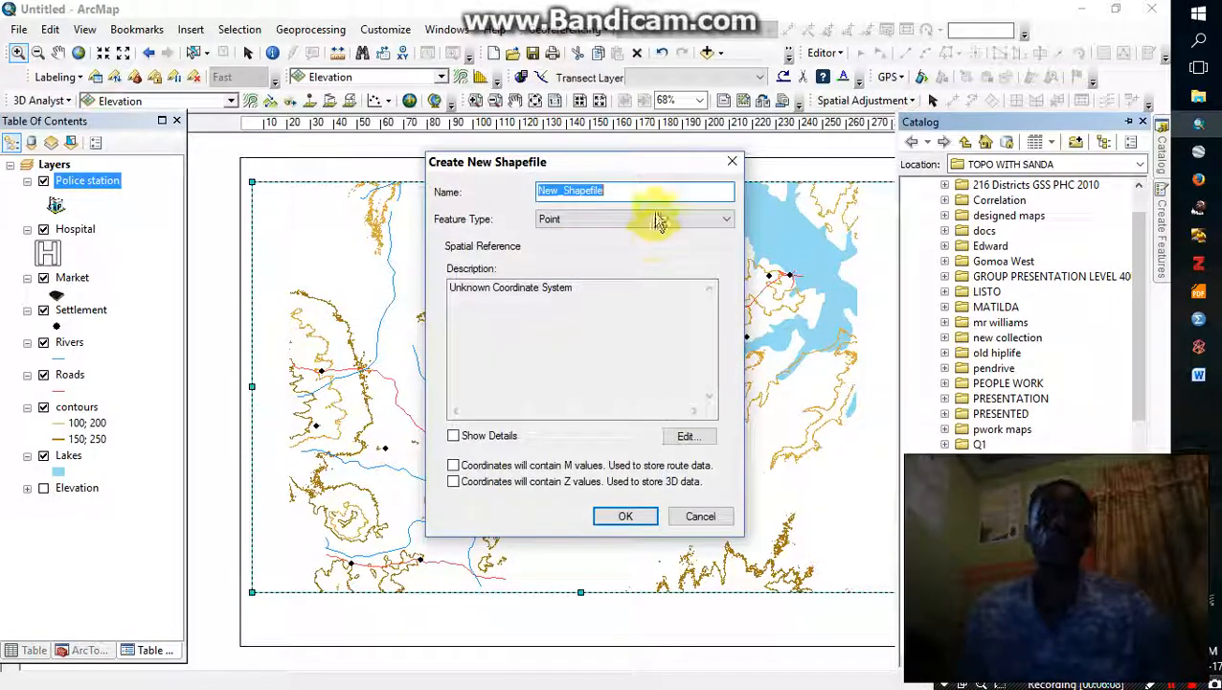
text(Footpath)
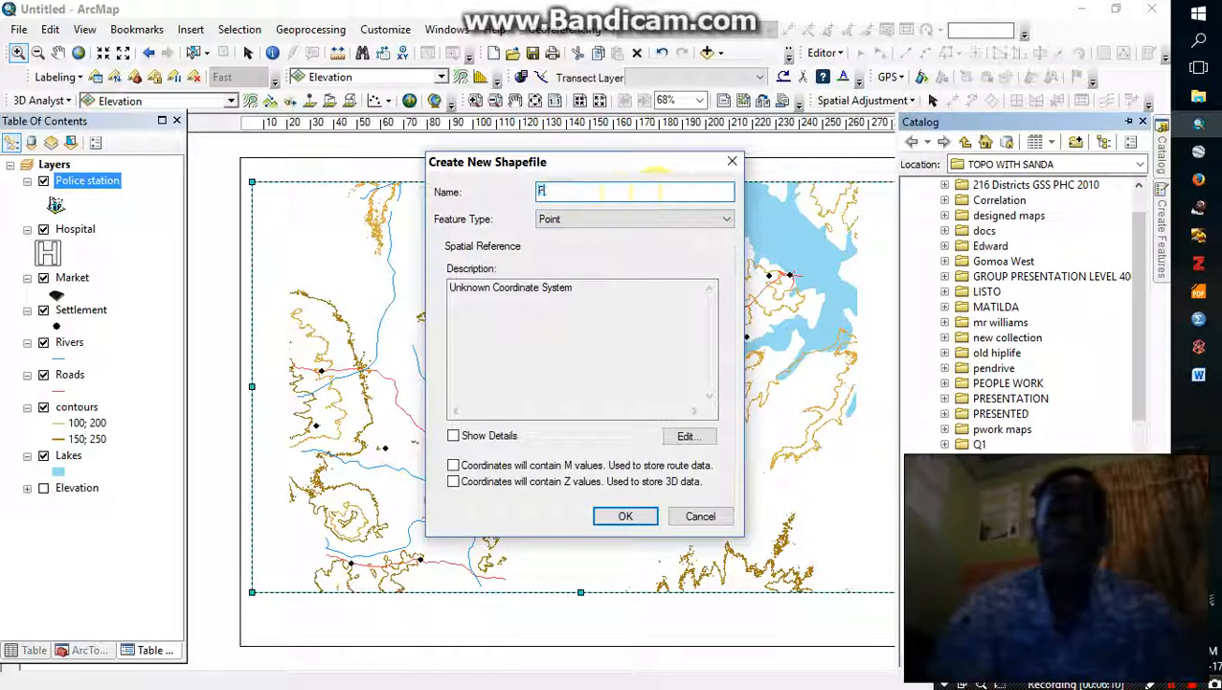
click(618, 222)
click(600, 240)
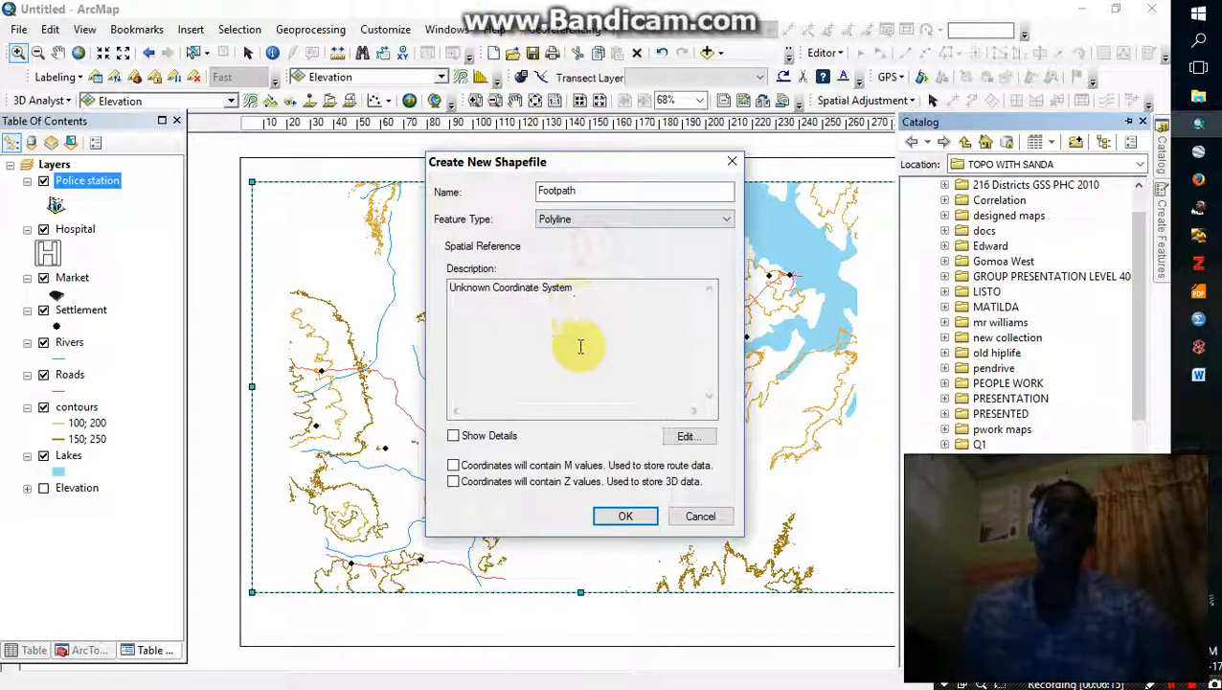
click(626, 518)
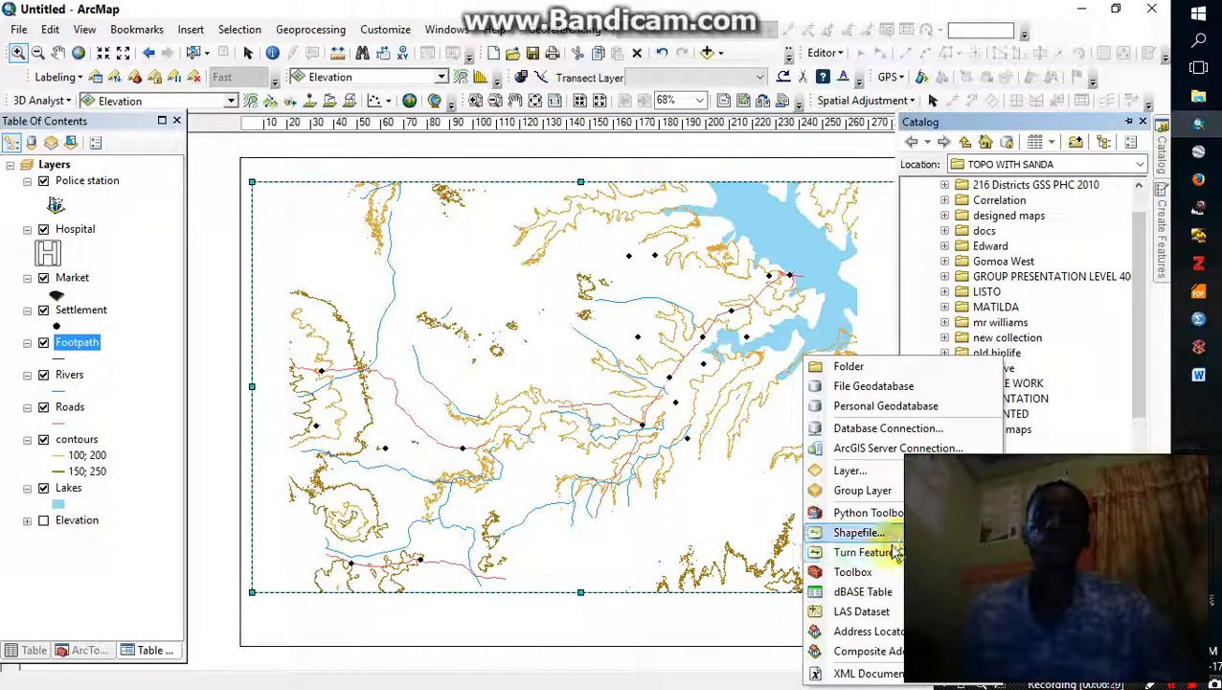
Step: Create a new polyline shapefile named Railway in the TOPO folder
click(835, 543)
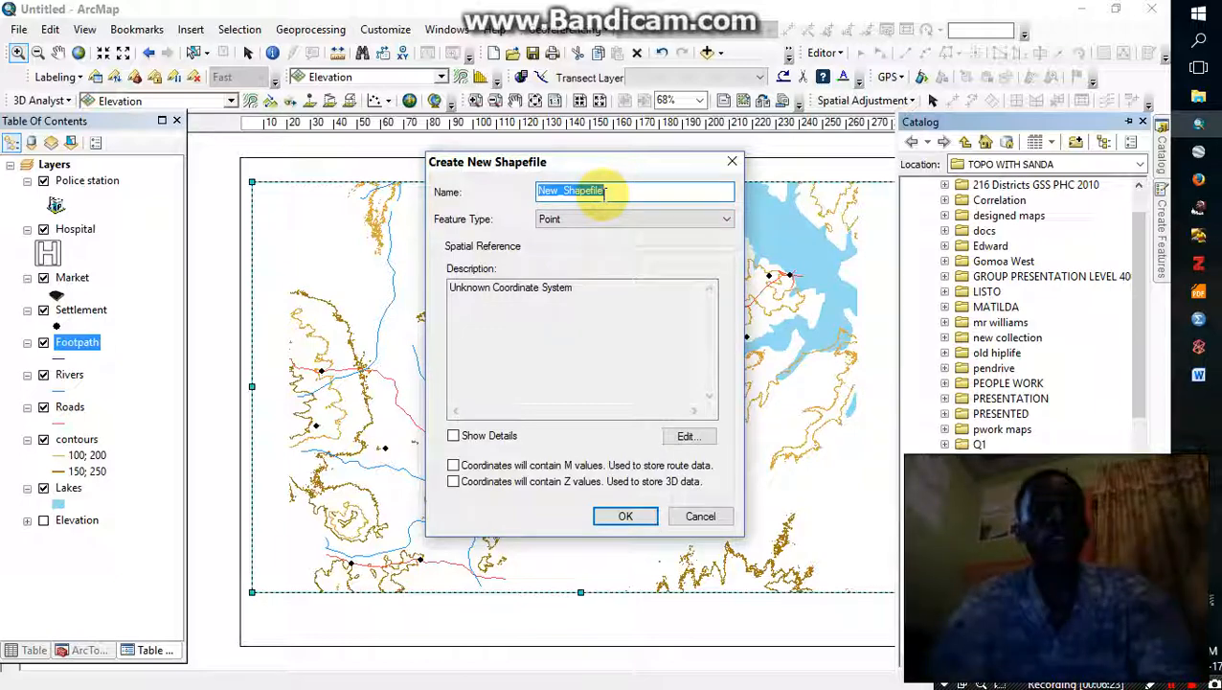
text(Rai)
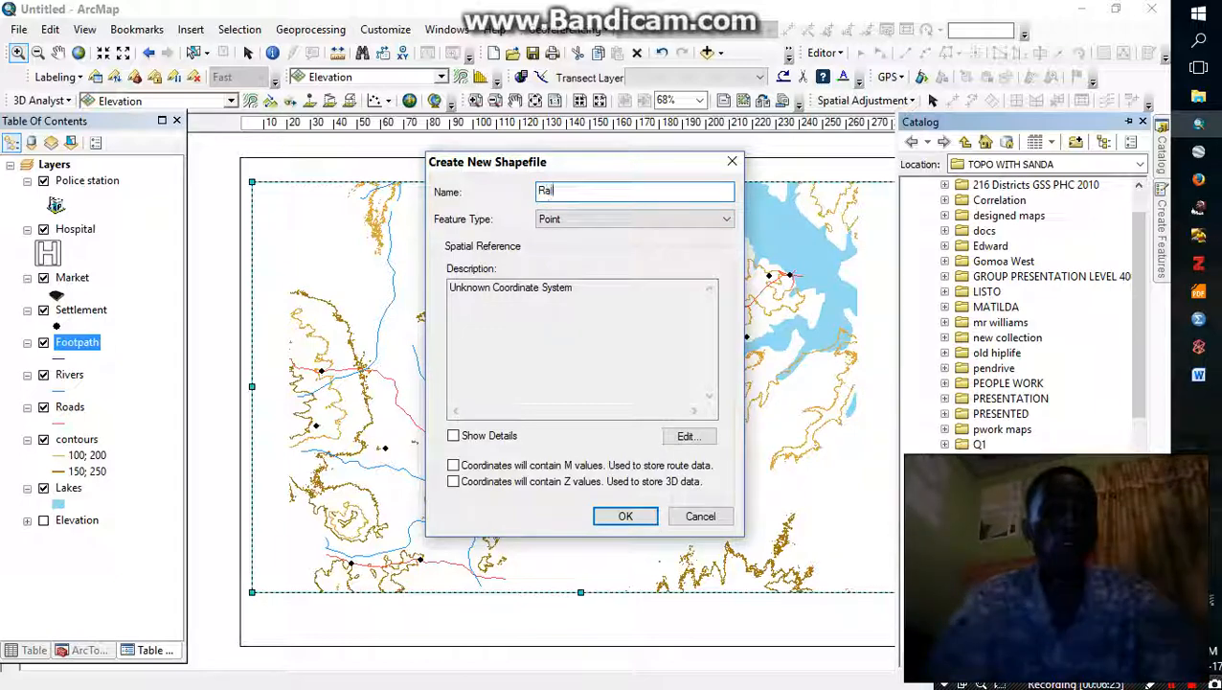
text(lway)
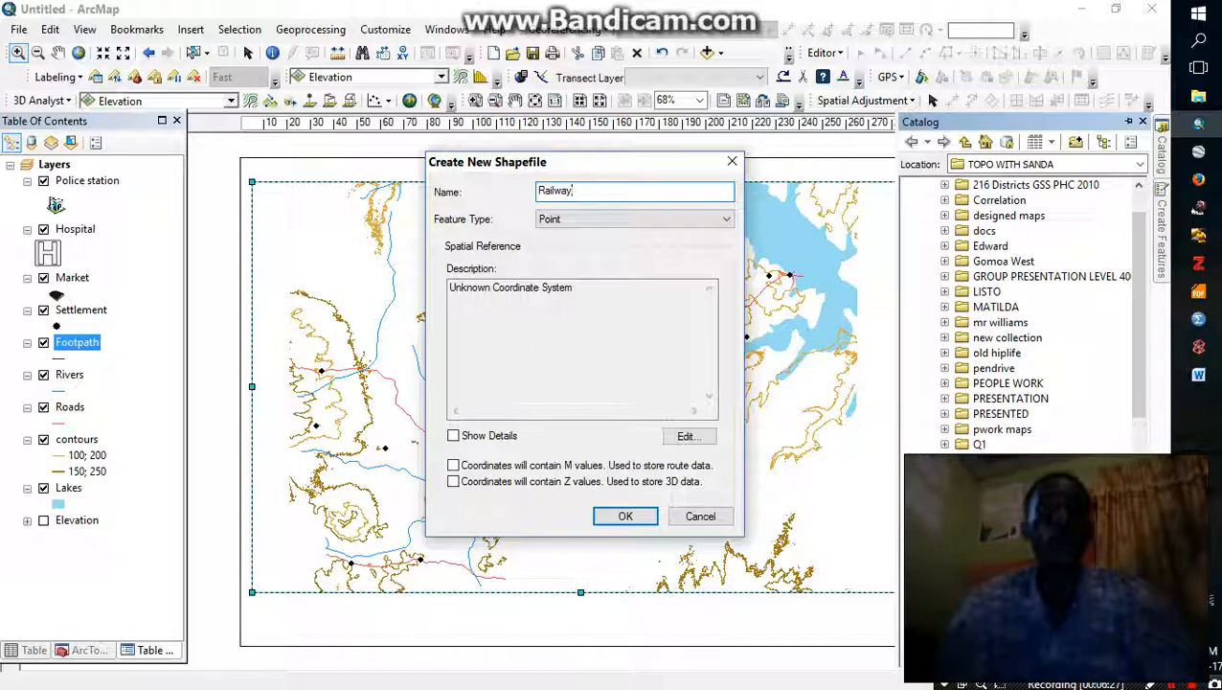
click(656, 220)
click(595, 246)
click(624, 517)
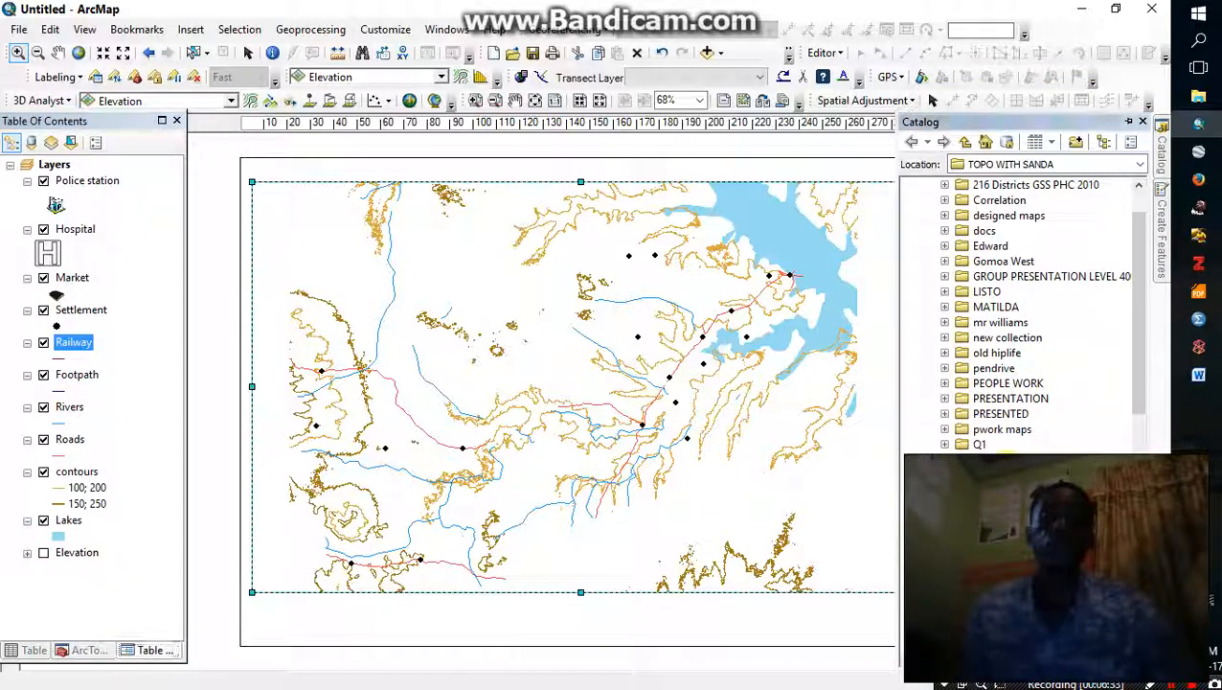
Step: Create a new polygon shapefile named marshy area in the TOPO folder
right_click(980, 444)
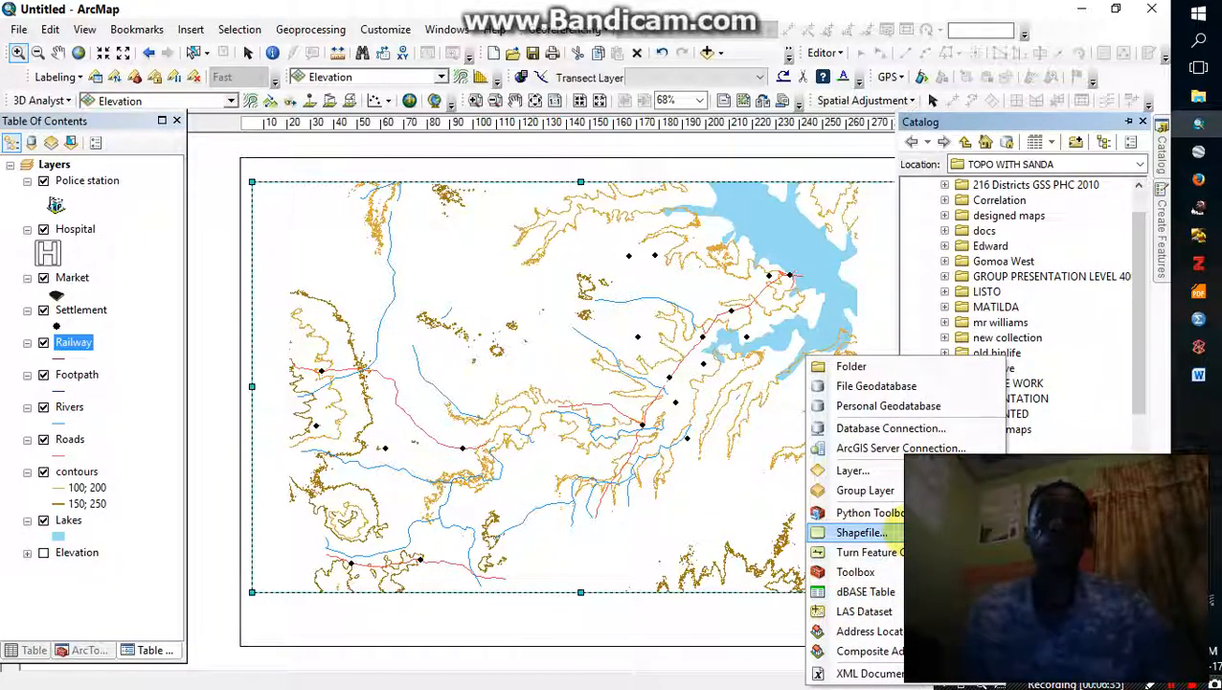
click(862, 532)
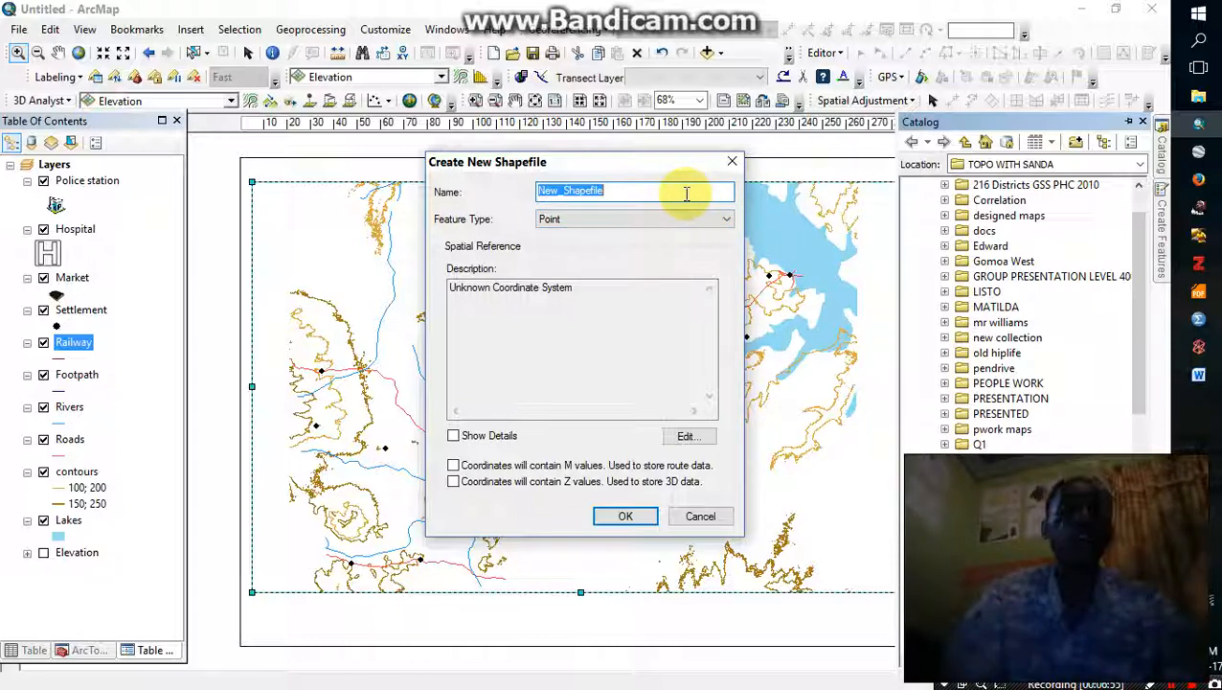
text(marshy area)
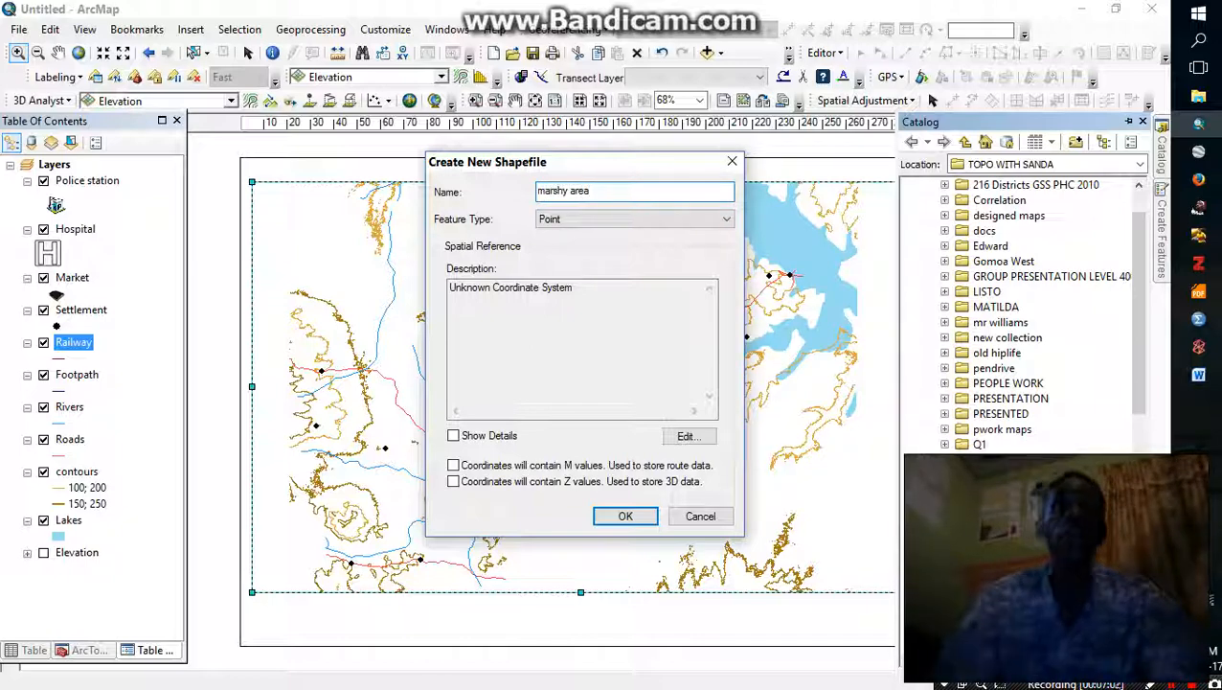
click(689, 219)
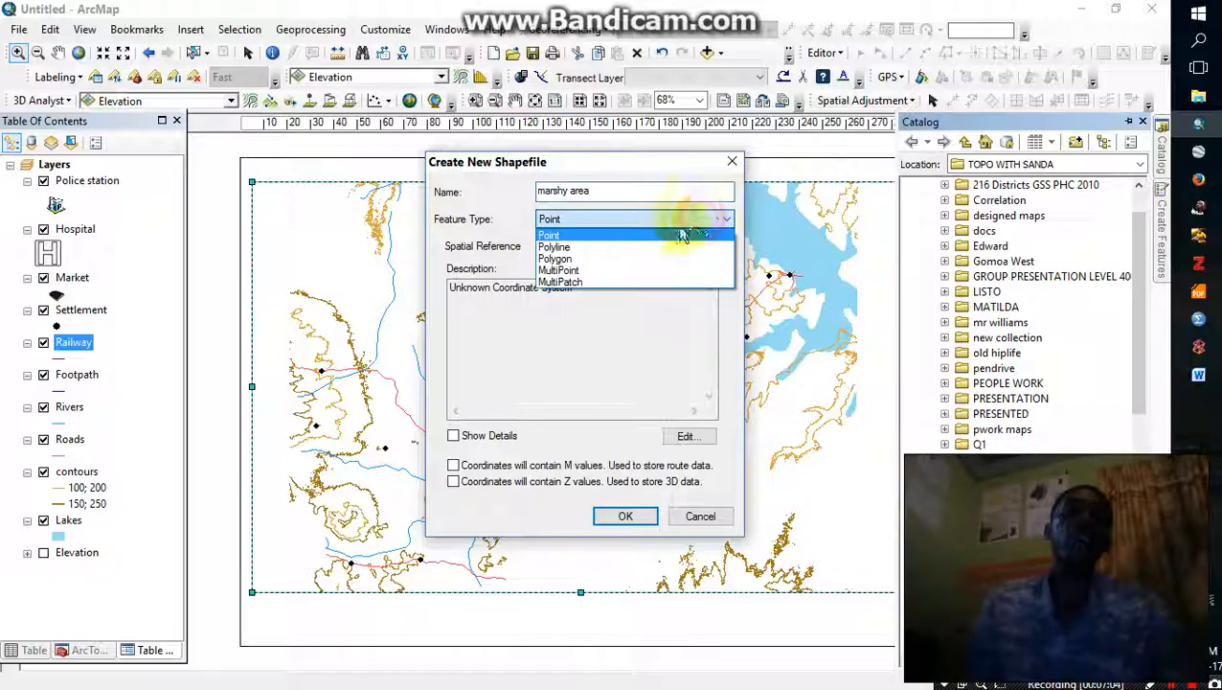
click(615, 259)
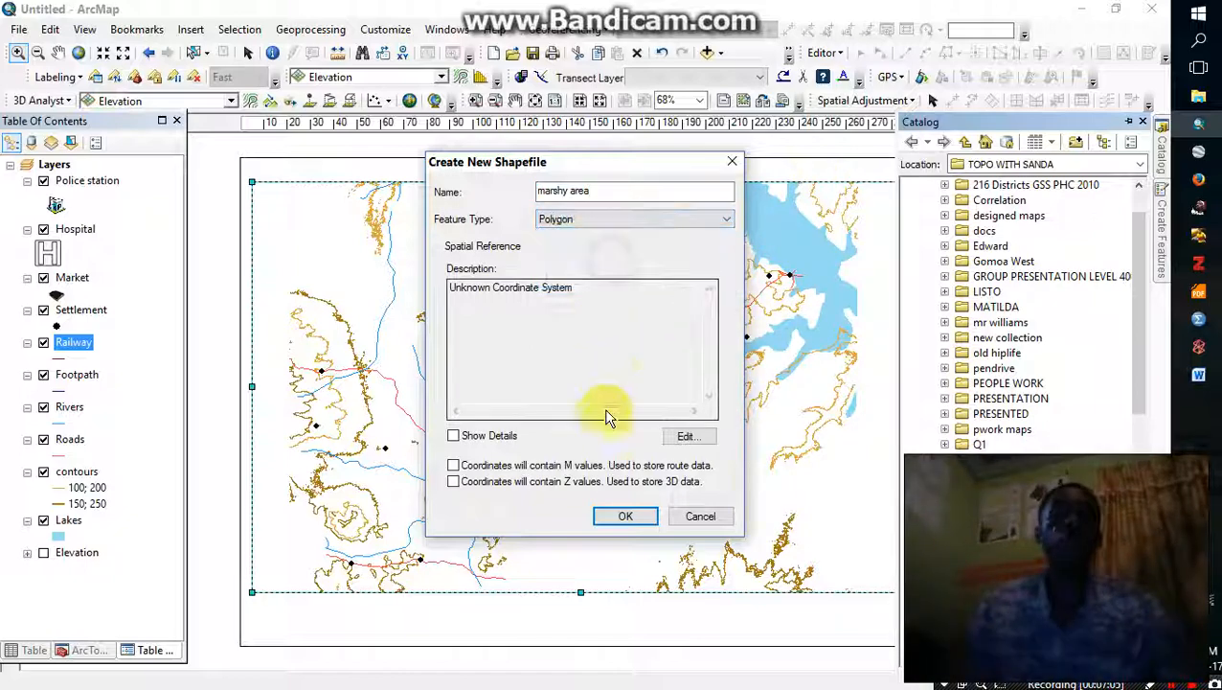
click(626, 517)
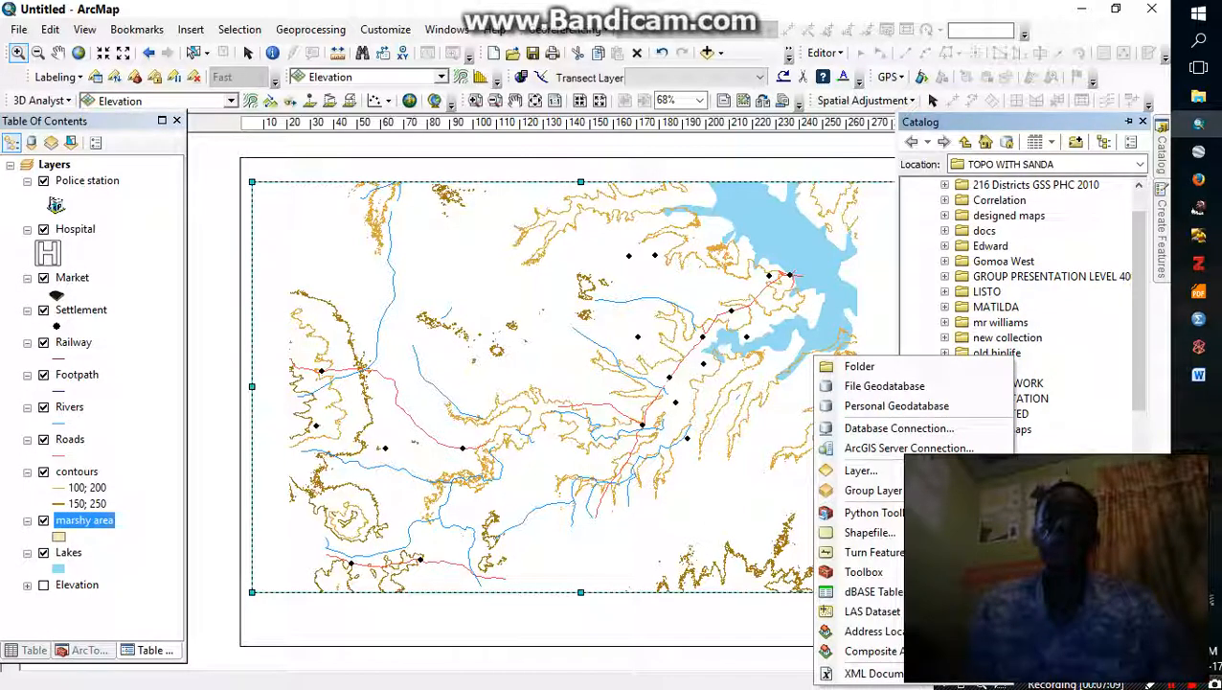
Step: Create a new polygon shapefile named Pond in the TOPO folder
click(887, 529)
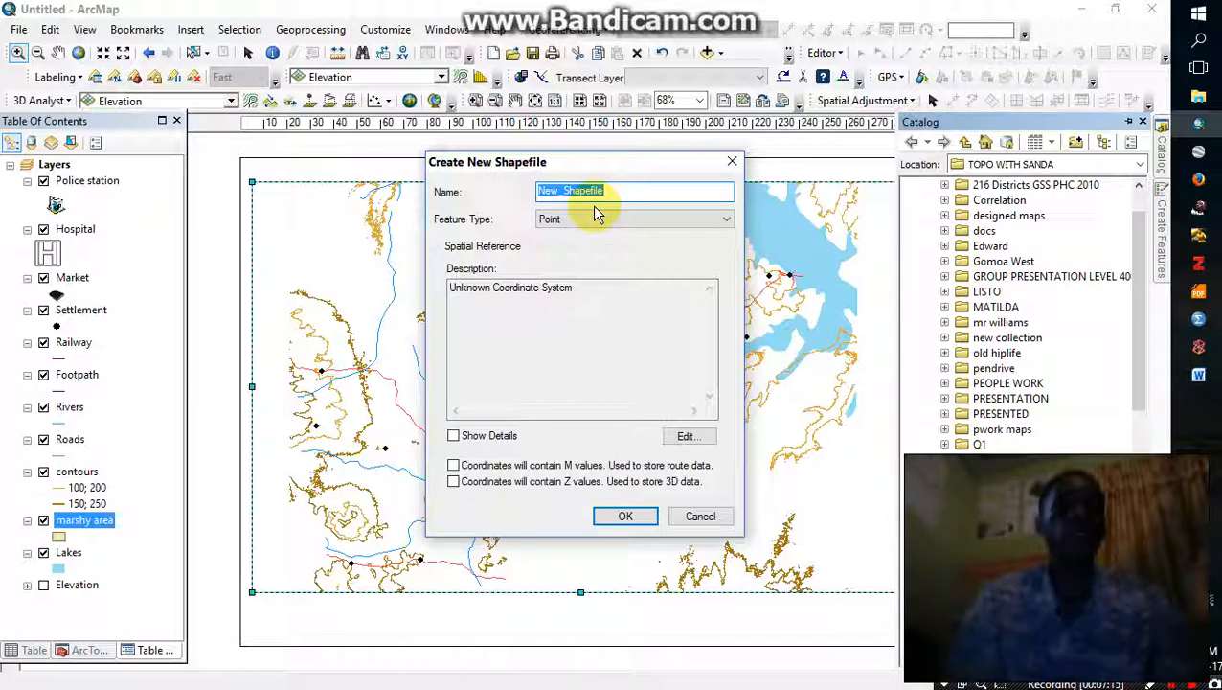
text(Poin)
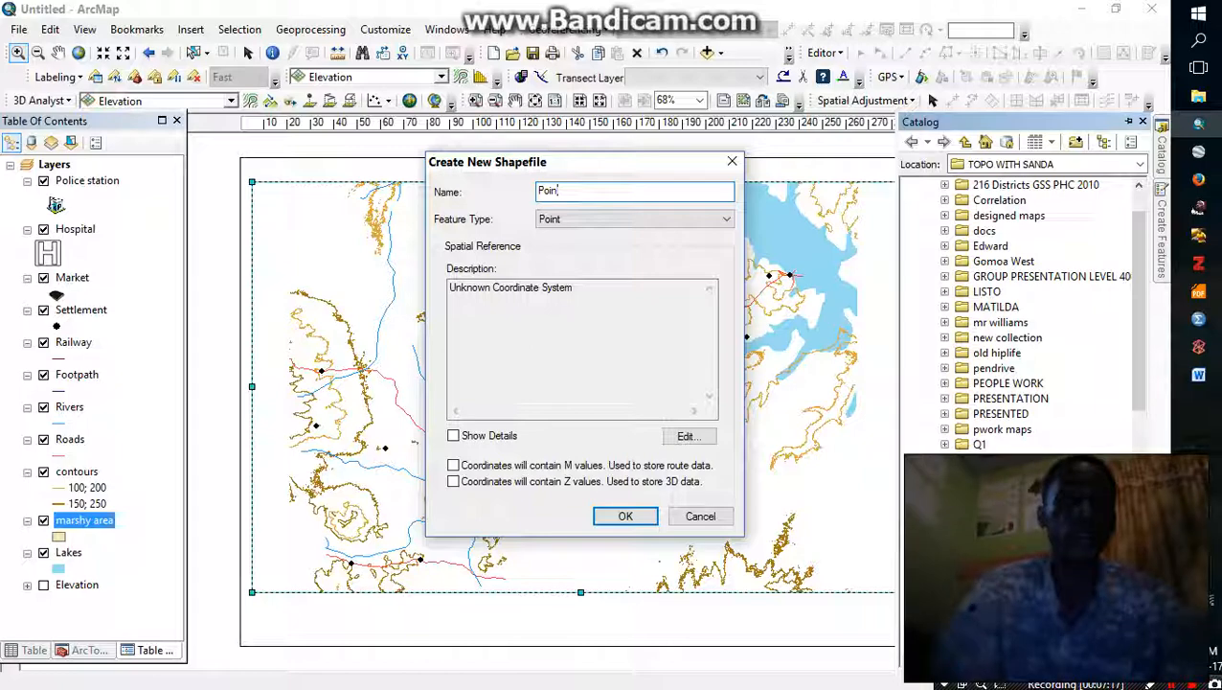
click(624, 219)
click(575, 260)
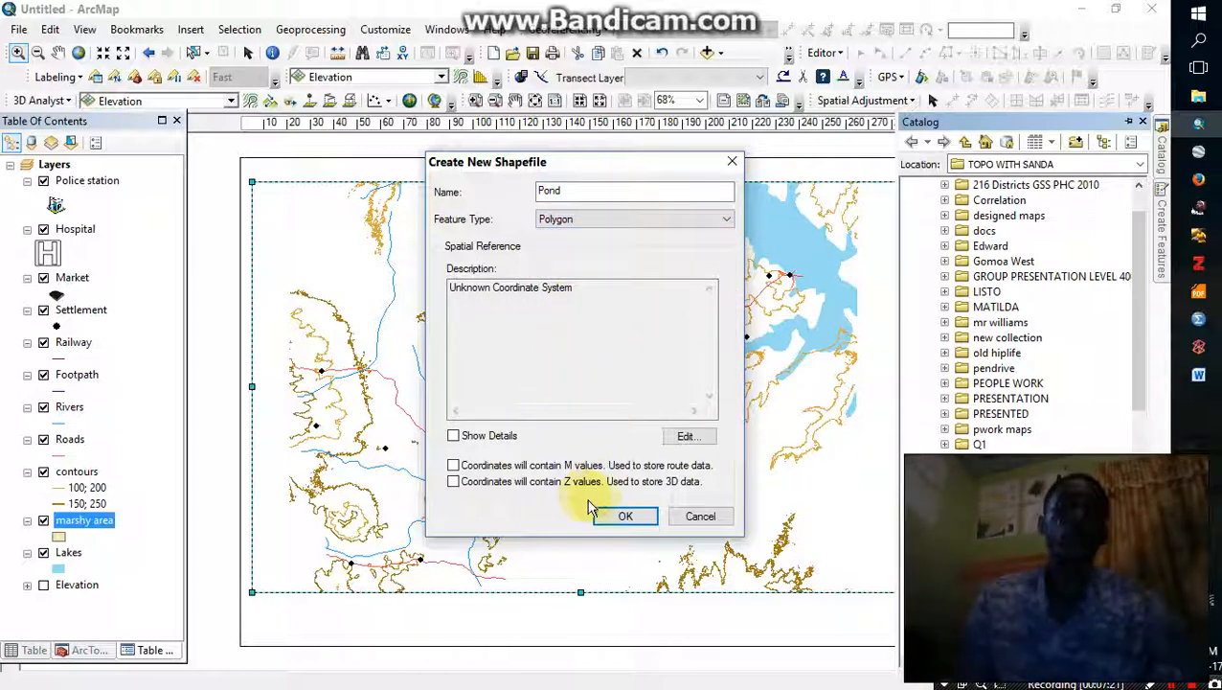
click(625, 516)
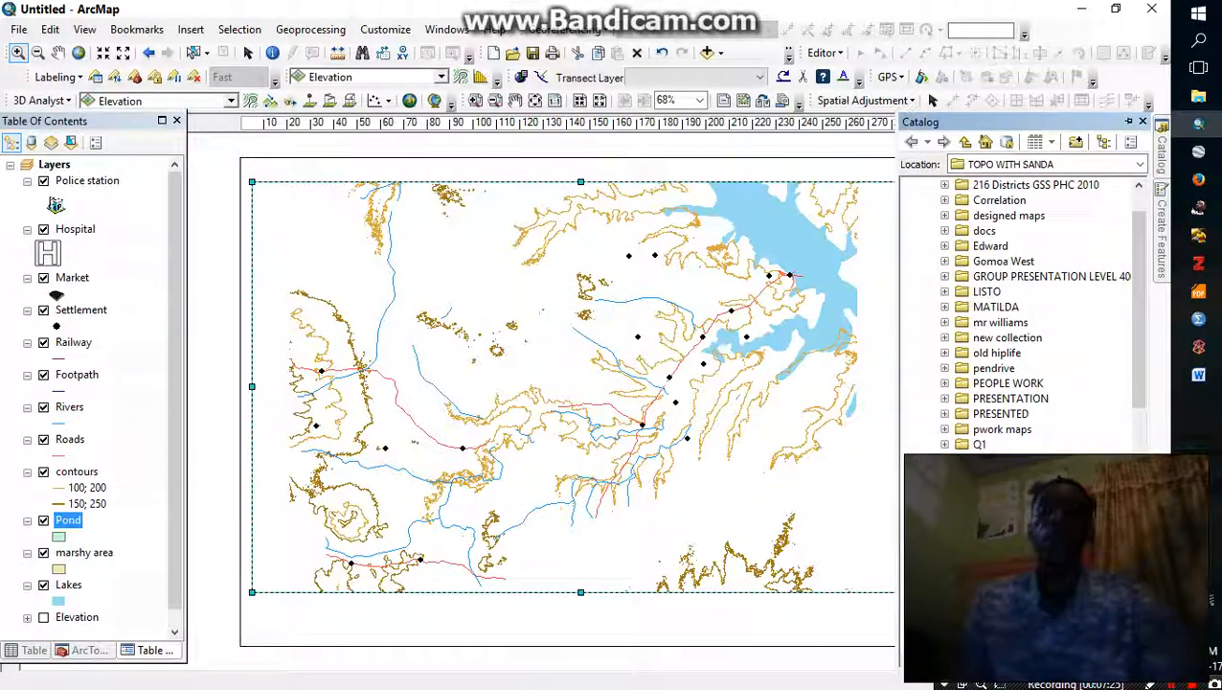
Step: Create a new polygon shapefile named forest Reserve in the TOPO folder
mouse_move(1054, 594)
click(860, 532)
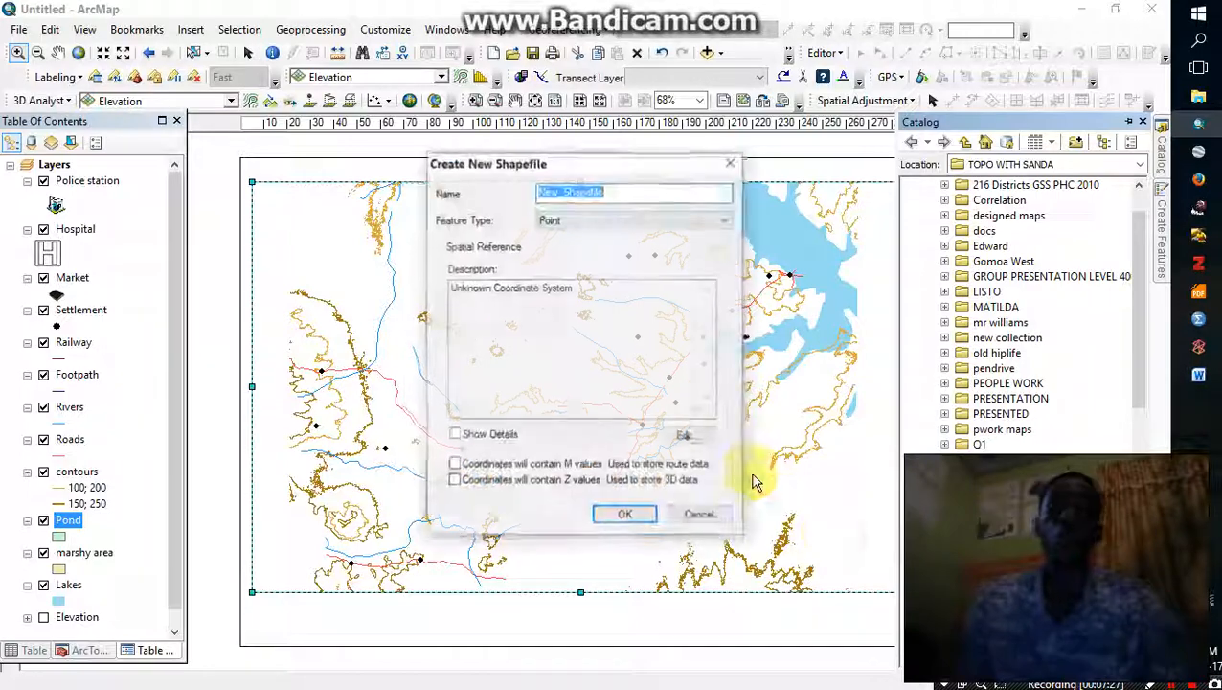
text(Reserve)
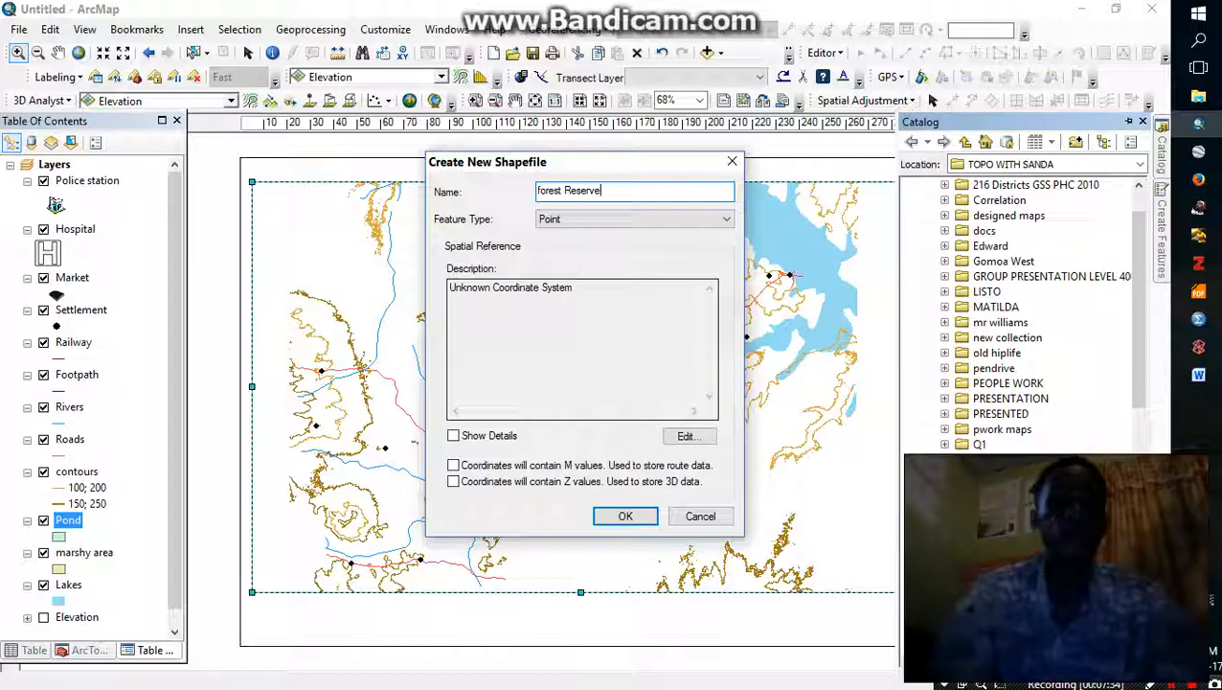
click(592, 219)
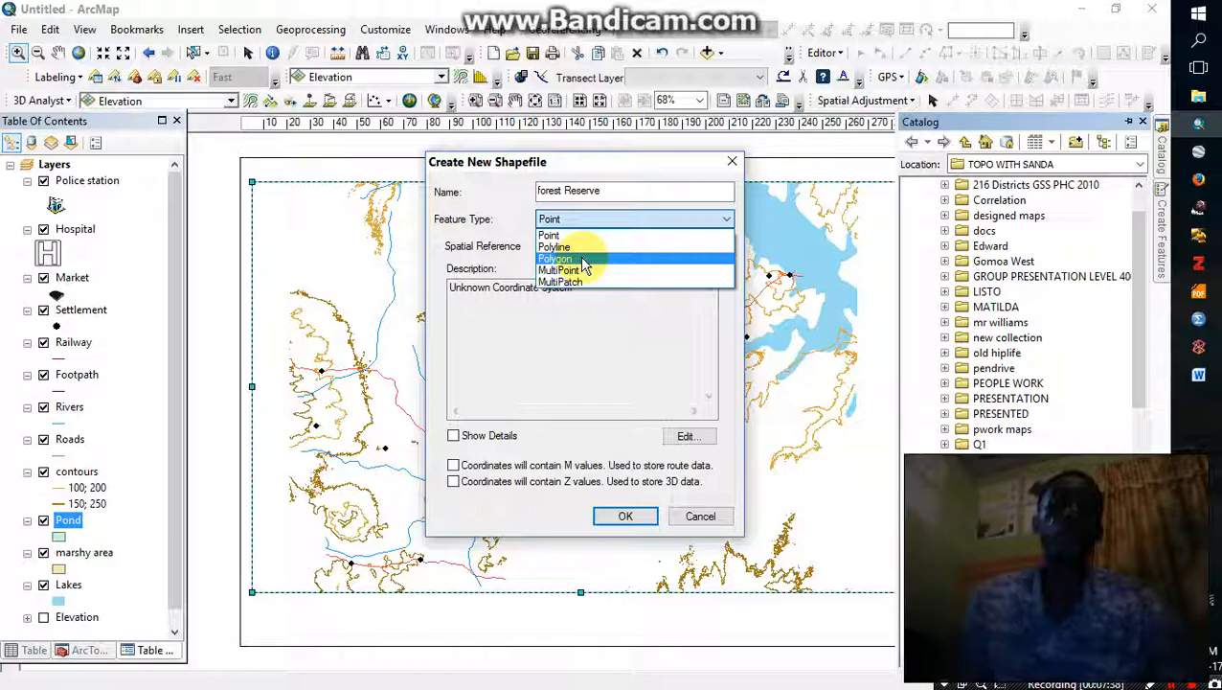
click(582, 259)
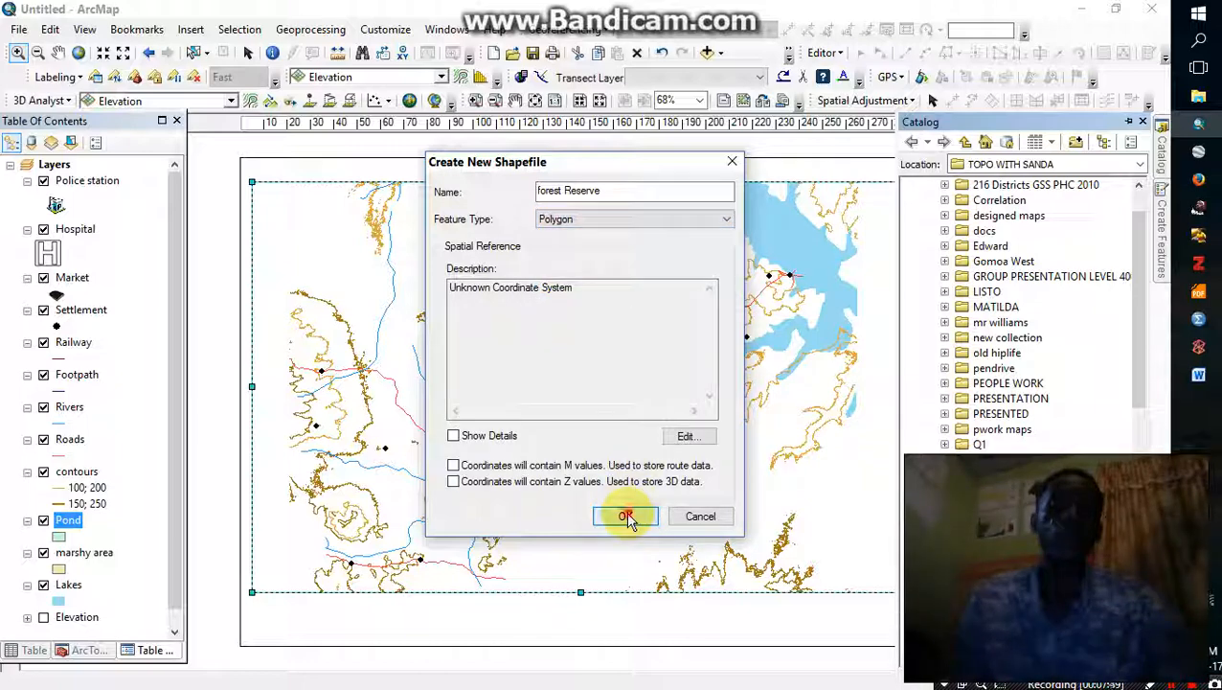
click(625, 517)
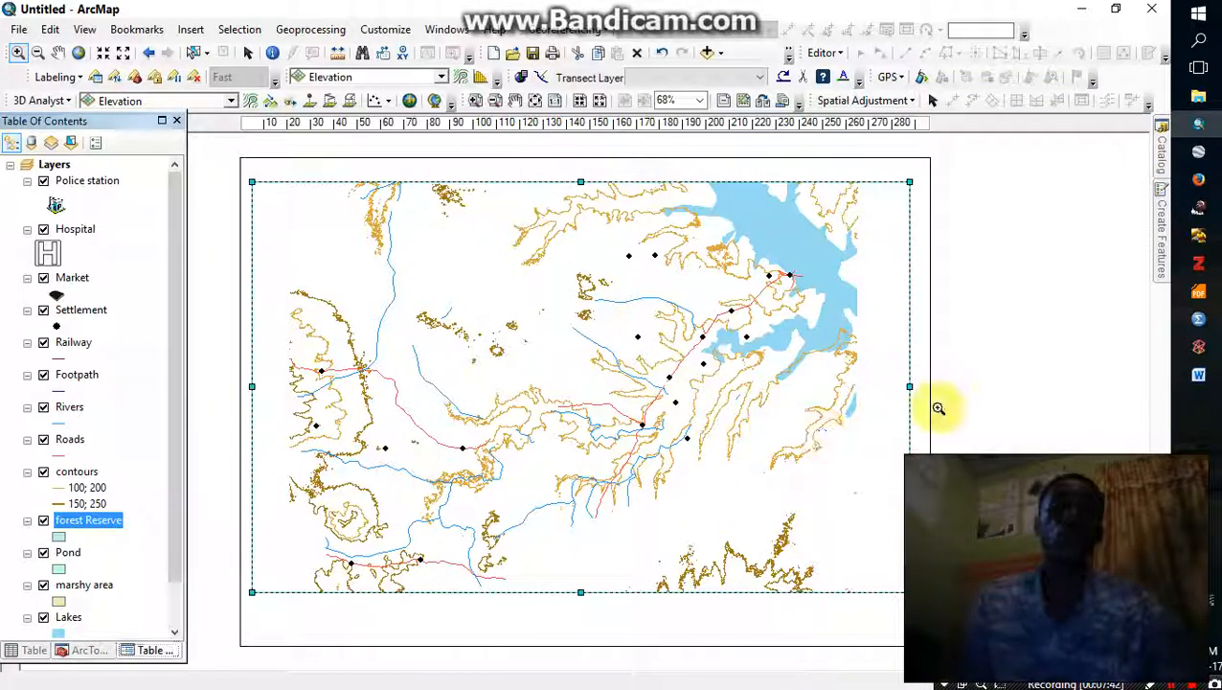
Step: Collapse the symbol entries of the contours, Rivers, Footpath, Railway, Settlement, Market, Hospital, Police station and Roads layers in the table of contents
click(141, 548)
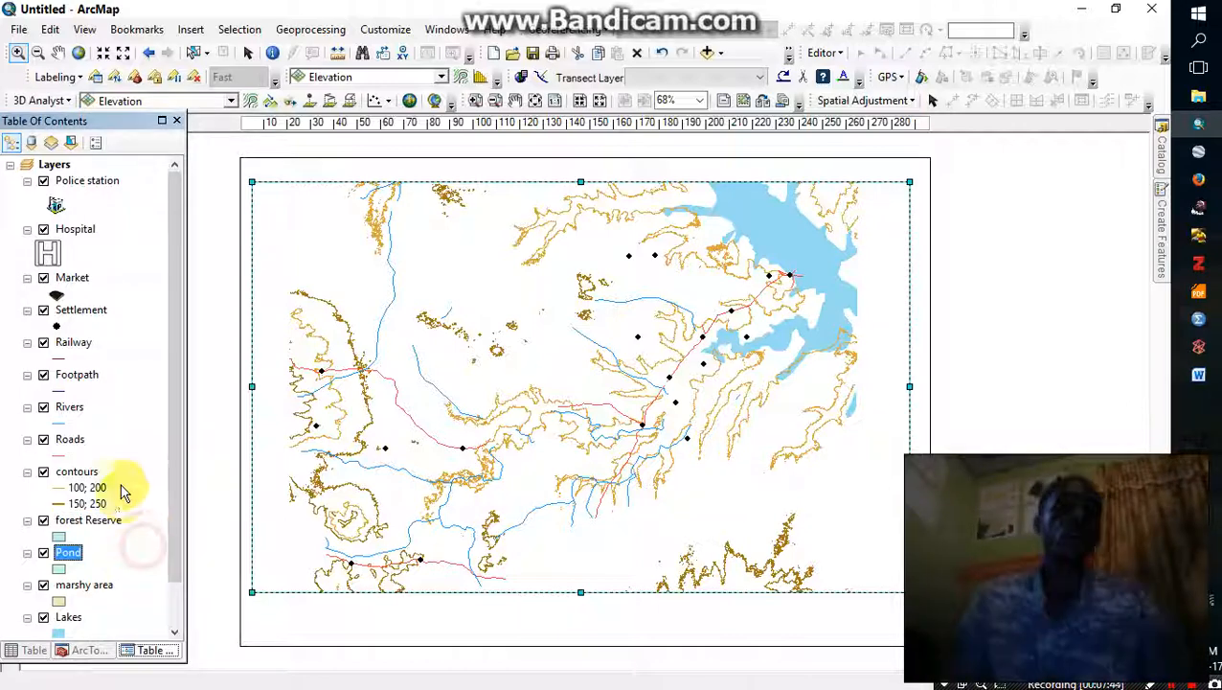
scroll(121, 491, down, 2)
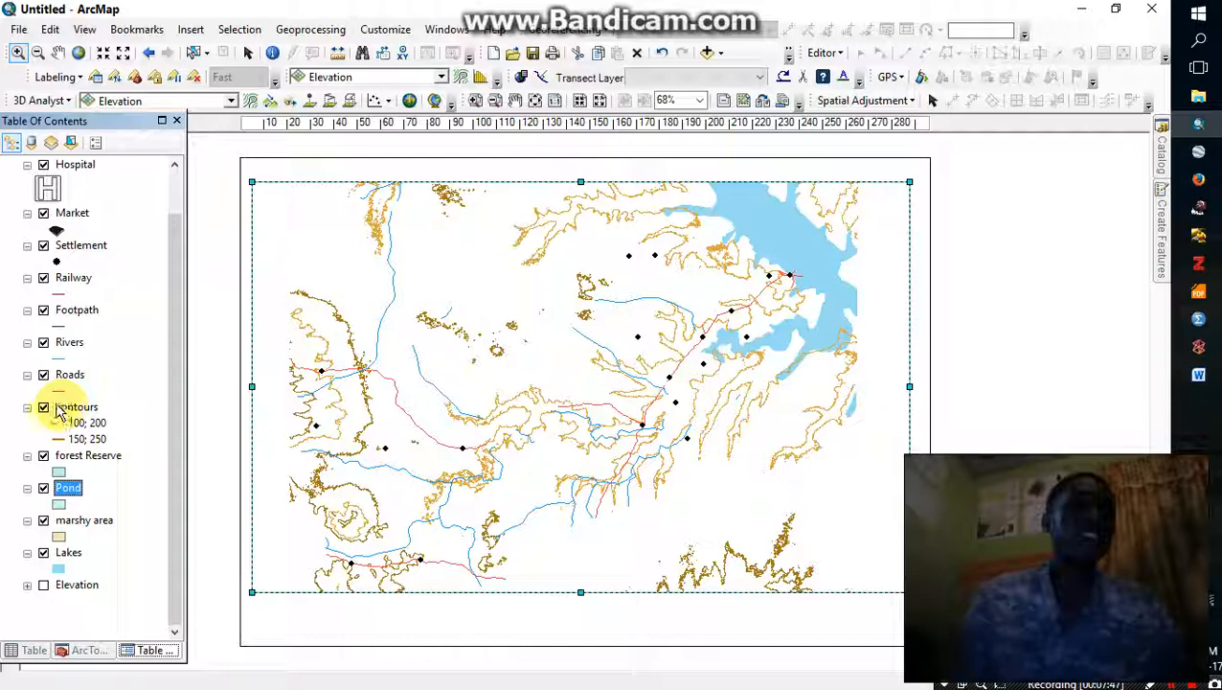
click(27, 408)
click(27, 391)
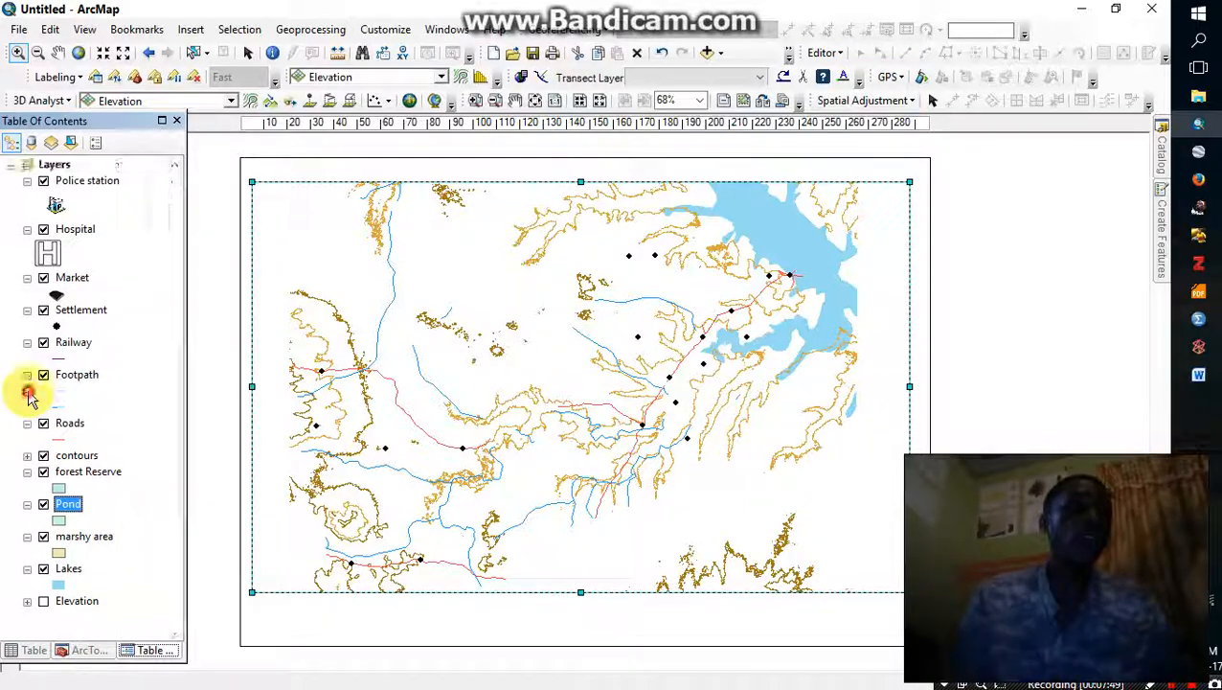
click(27, 374)
click(27, 342)
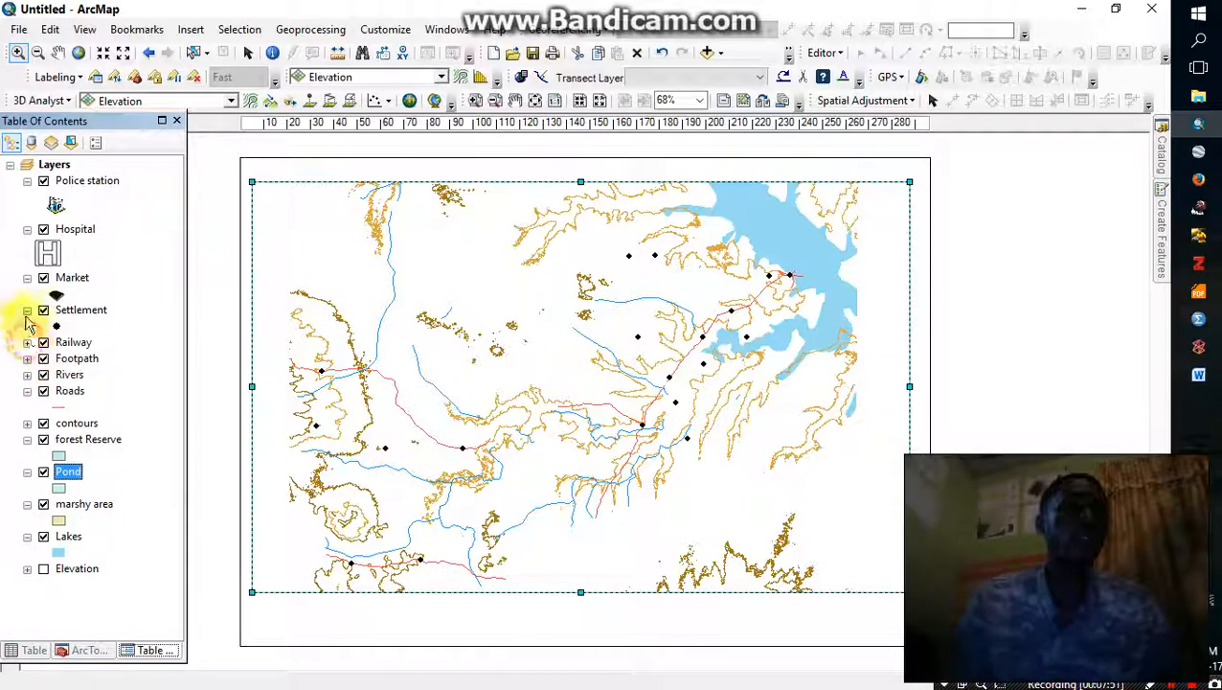
click(27, 309)
click(26, 278)
click(27, 229)
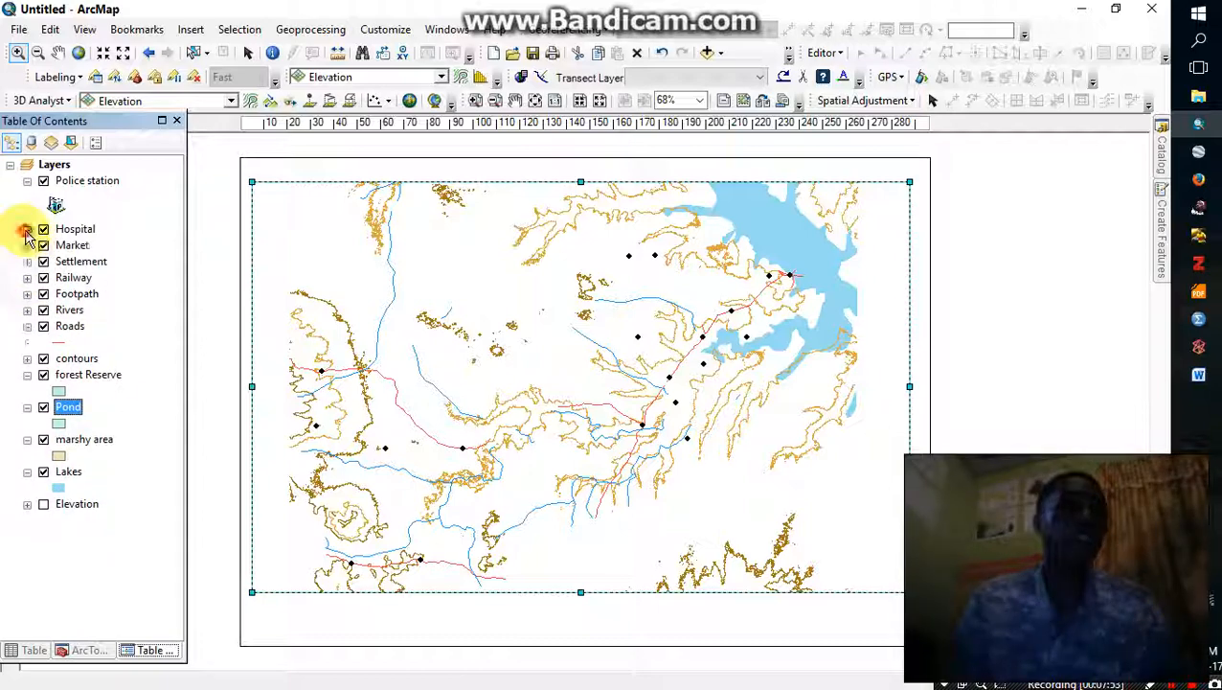
click(27, 180)
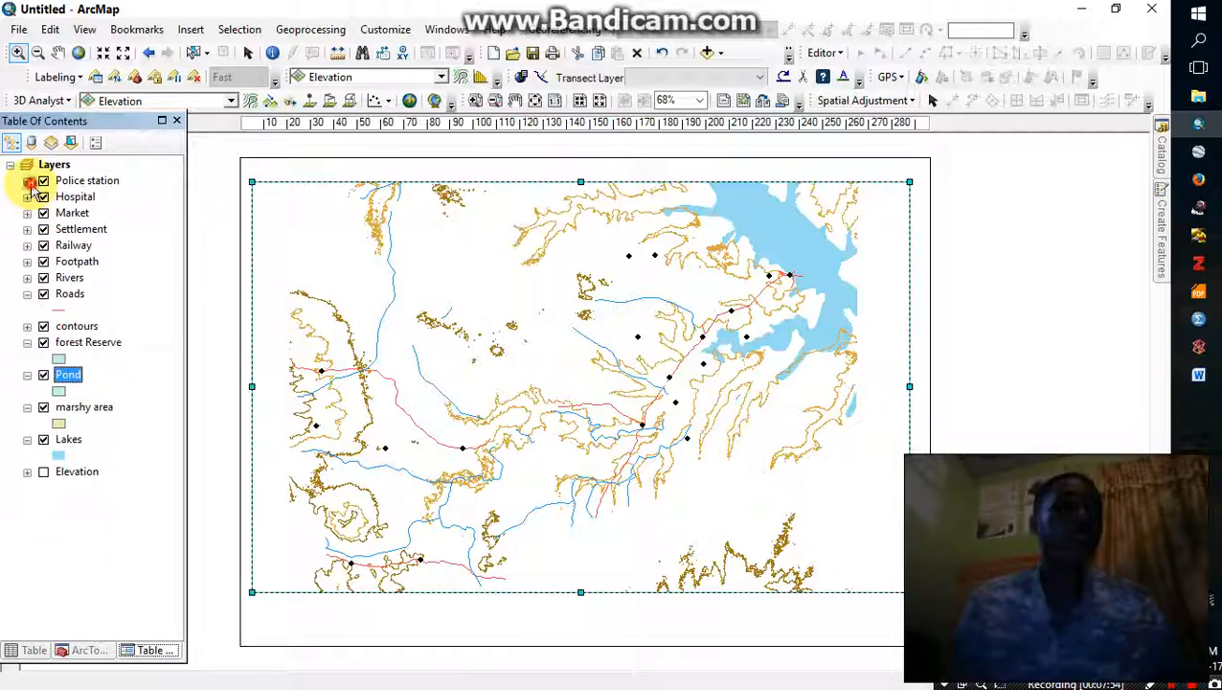
click(27, 293)
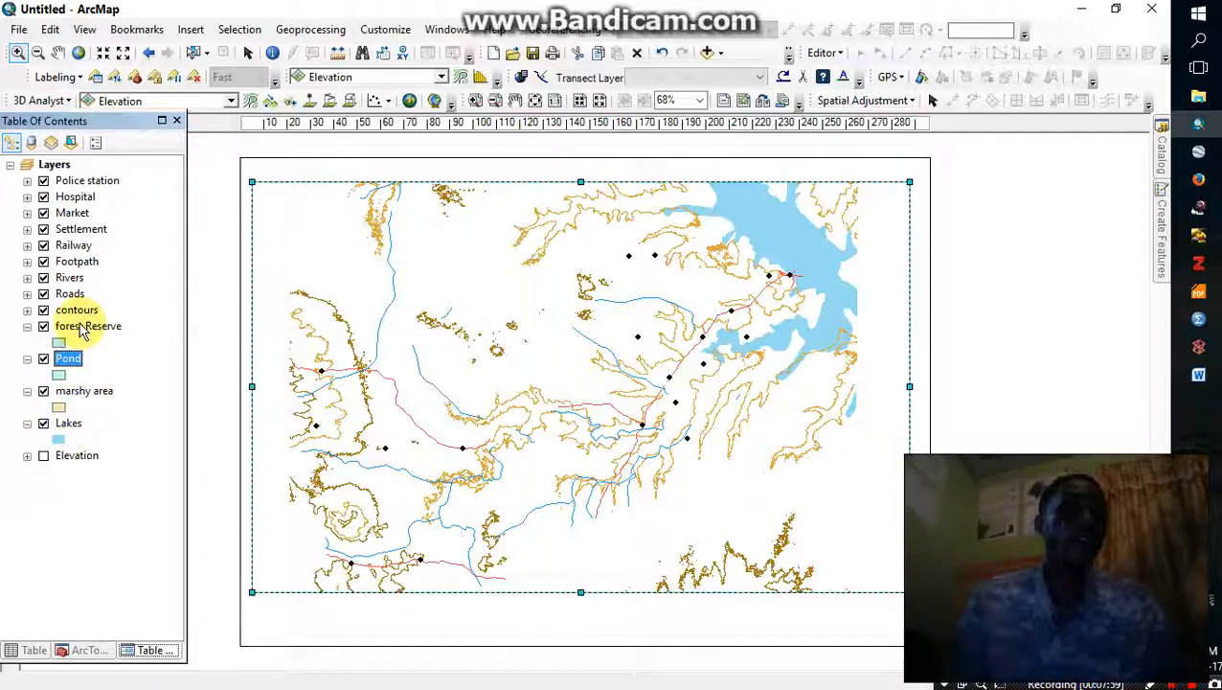
Step: Move the contours layer below Lakes and above Elevation in the layer order, and collapse the Lakes symbol entry
drag(80, 317, 34, 446)
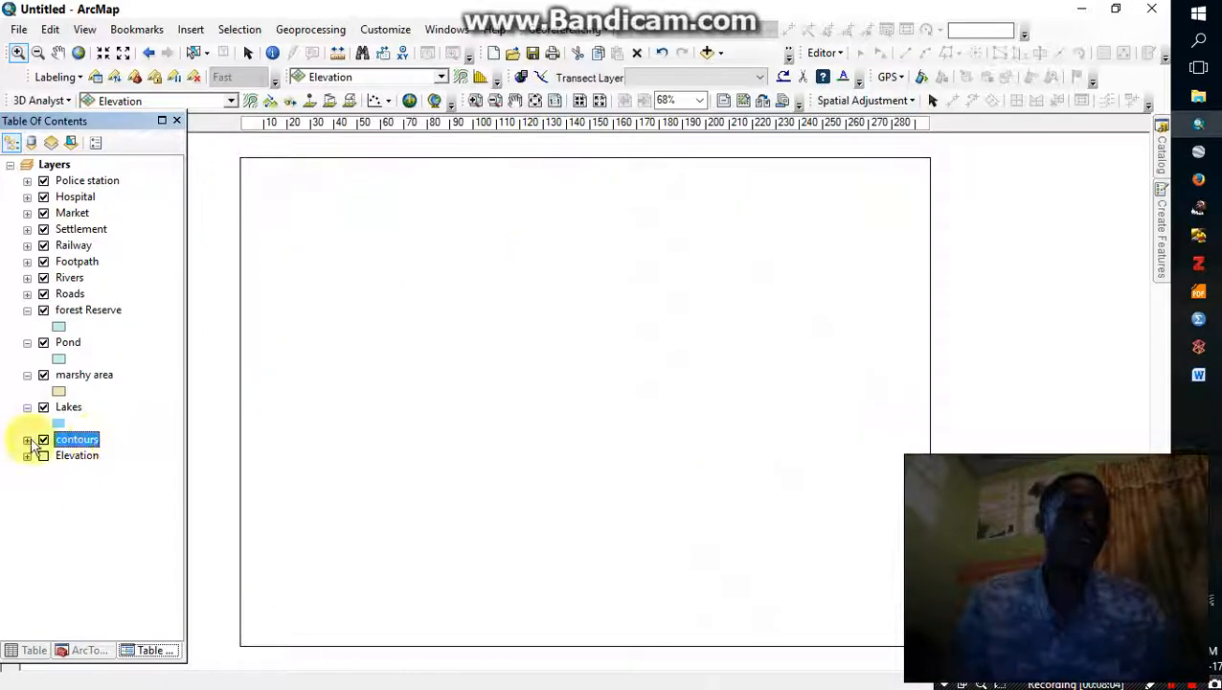
click(27, 407)
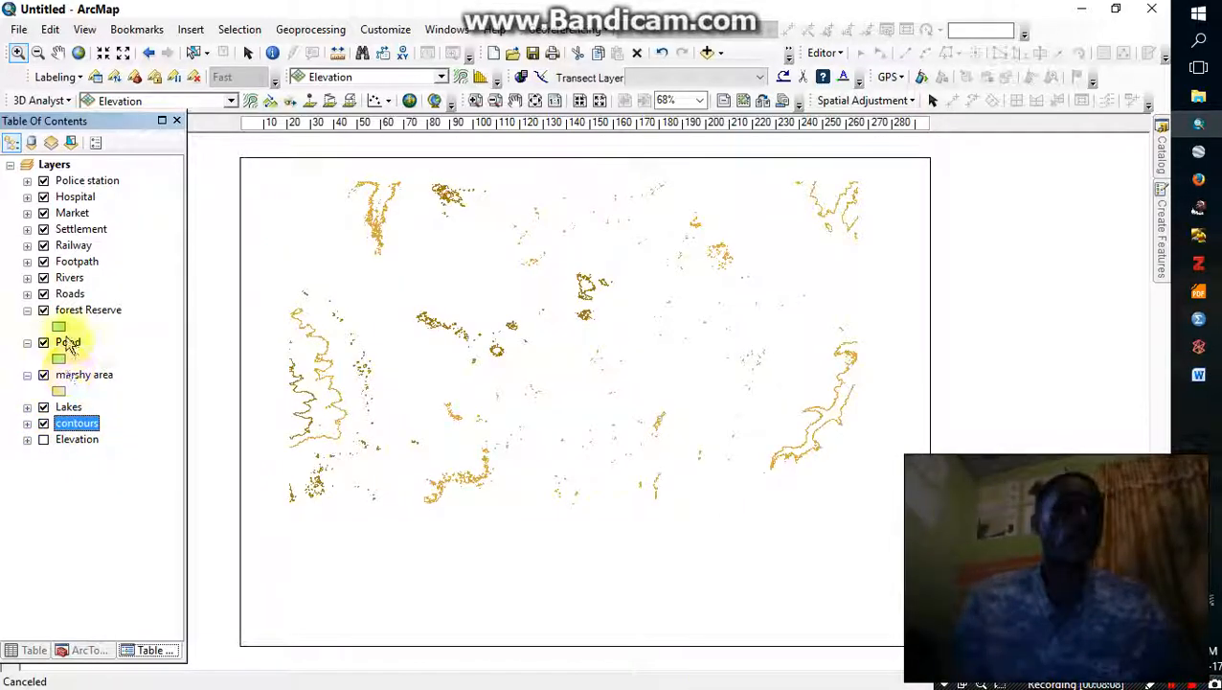
Step: Collapse the forest Reserve symbol entry and move Hospital, Police station, Market, Railway and Footpath between Pond and marshy area in the layer order
click(27, 310)
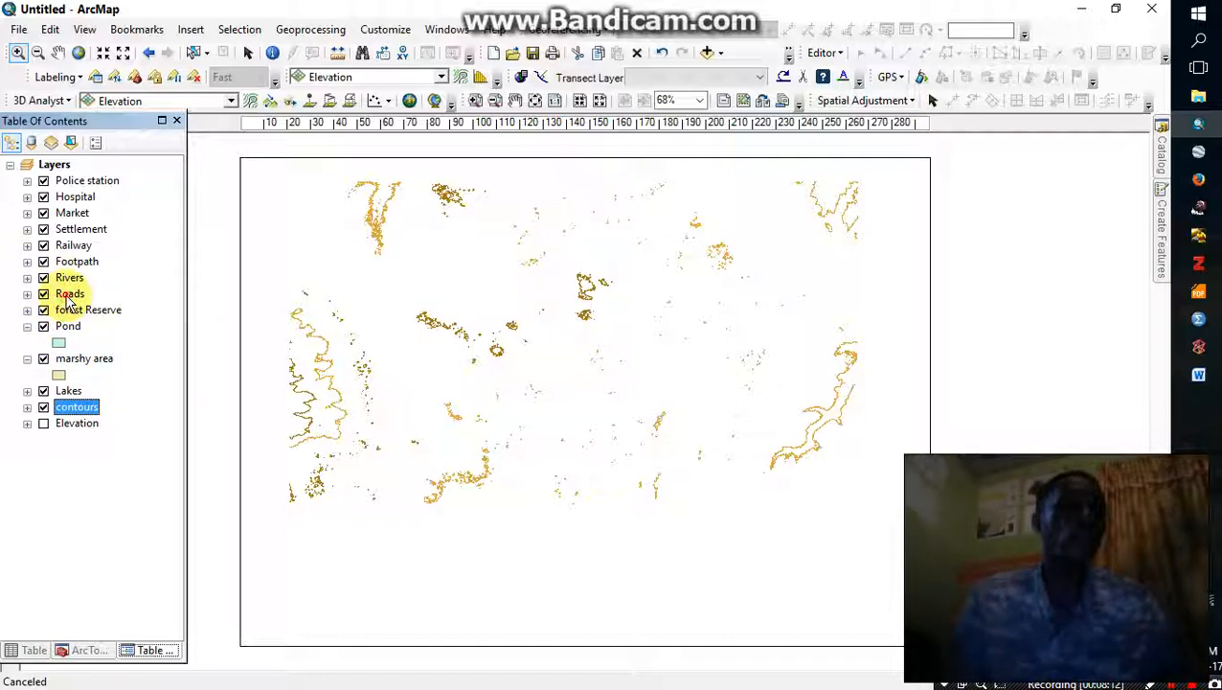
click(69, 297)
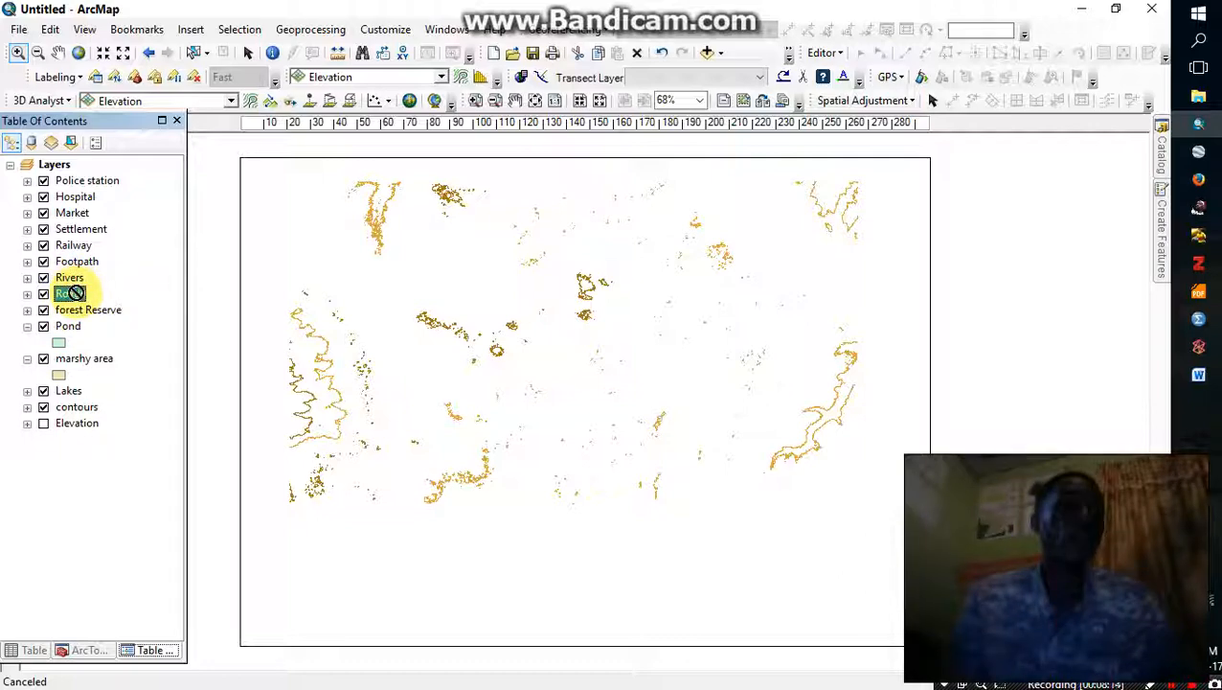
mouse_move(88, 184)
mouse_down()
mouse_move(96, 355)
mouse_move(96, 319)
mouse_move(102, 345)
mouse_up()
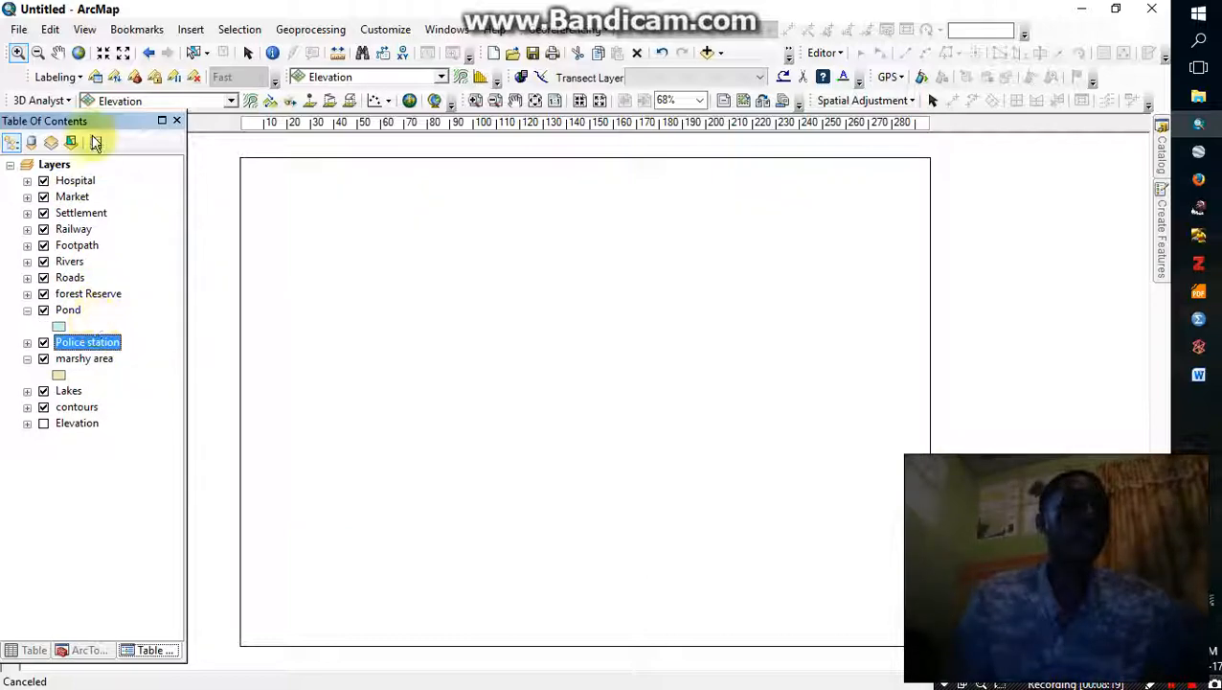
click(74, 181)
drag(84, 303, 84, 318)
mouse_move(71, 180)
mouse_down()
mouse_move(90, 355)
mouse_move(77, 207)
mouse_move(40, 342)
mouse_move(79, 353)
mouse_up()
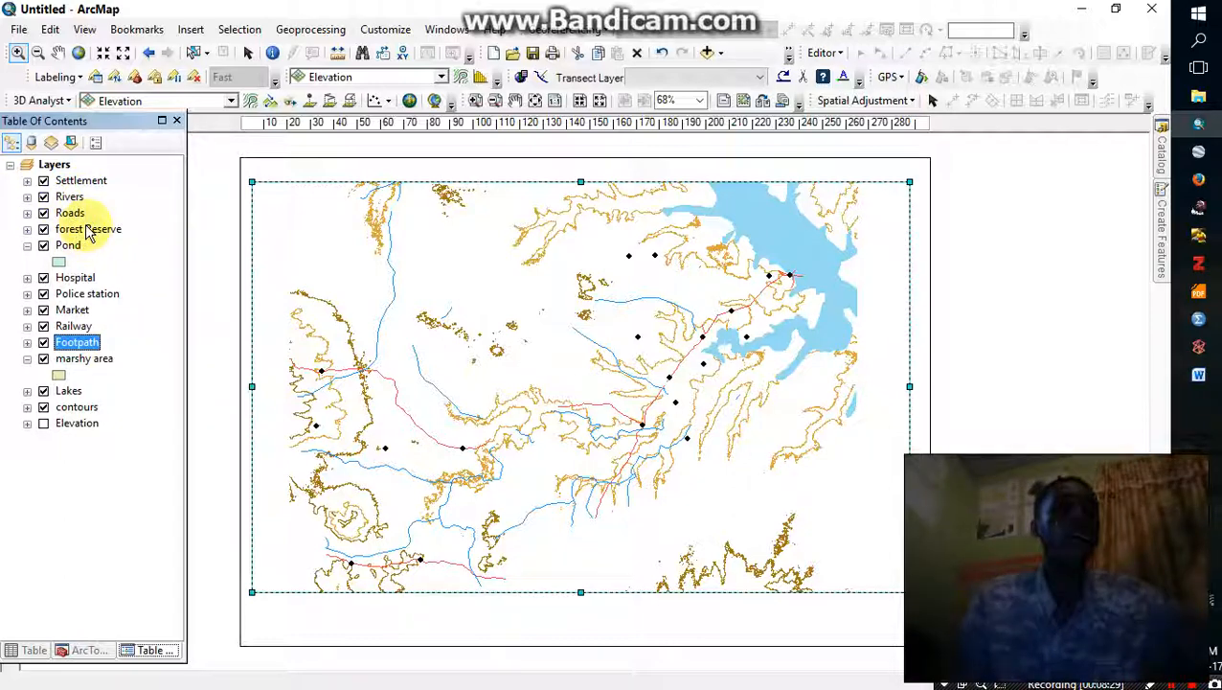
Step: Arrange Roads, Rivers, Lakes and contours in that order between Settlement and forest Reserve, and collapse the Pond symbol entry
click(88, 230)
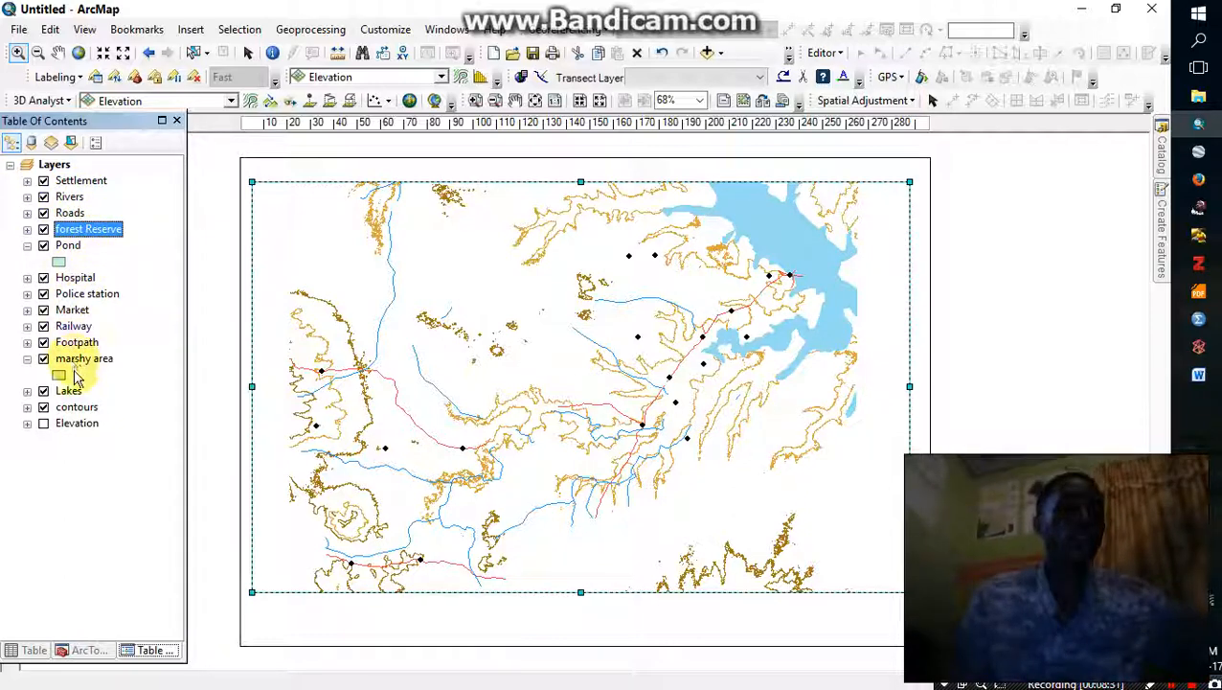
drag(67, 390, 134, 242)
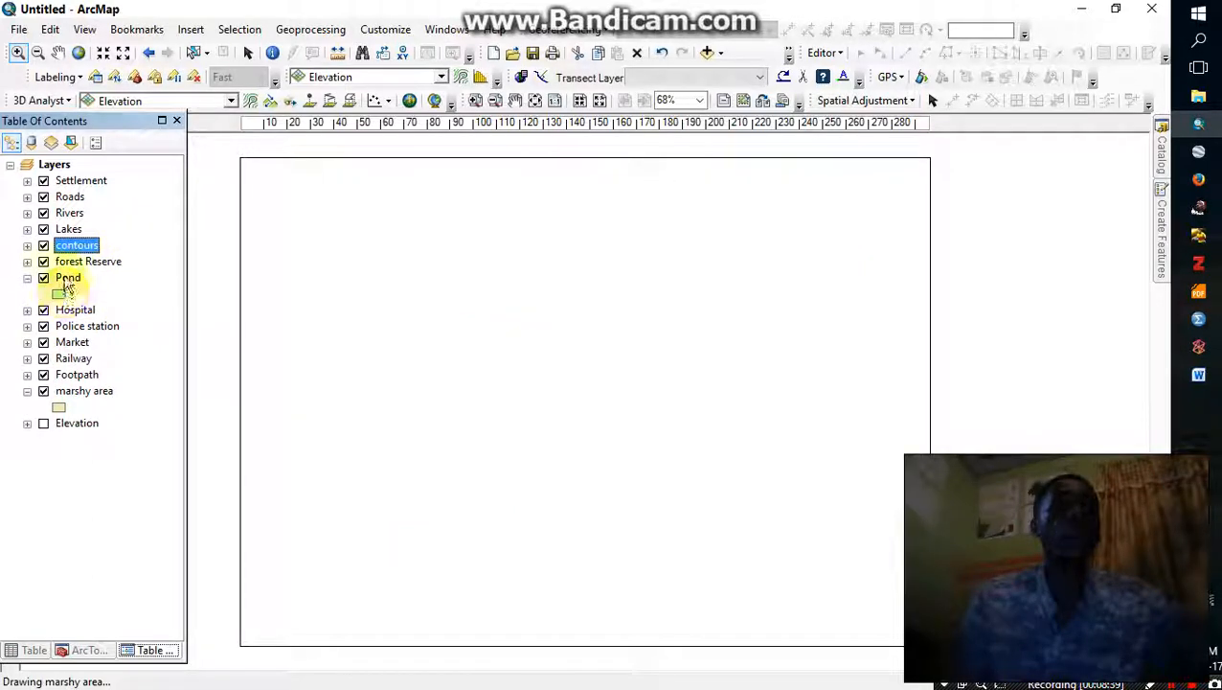
click(27, 278)
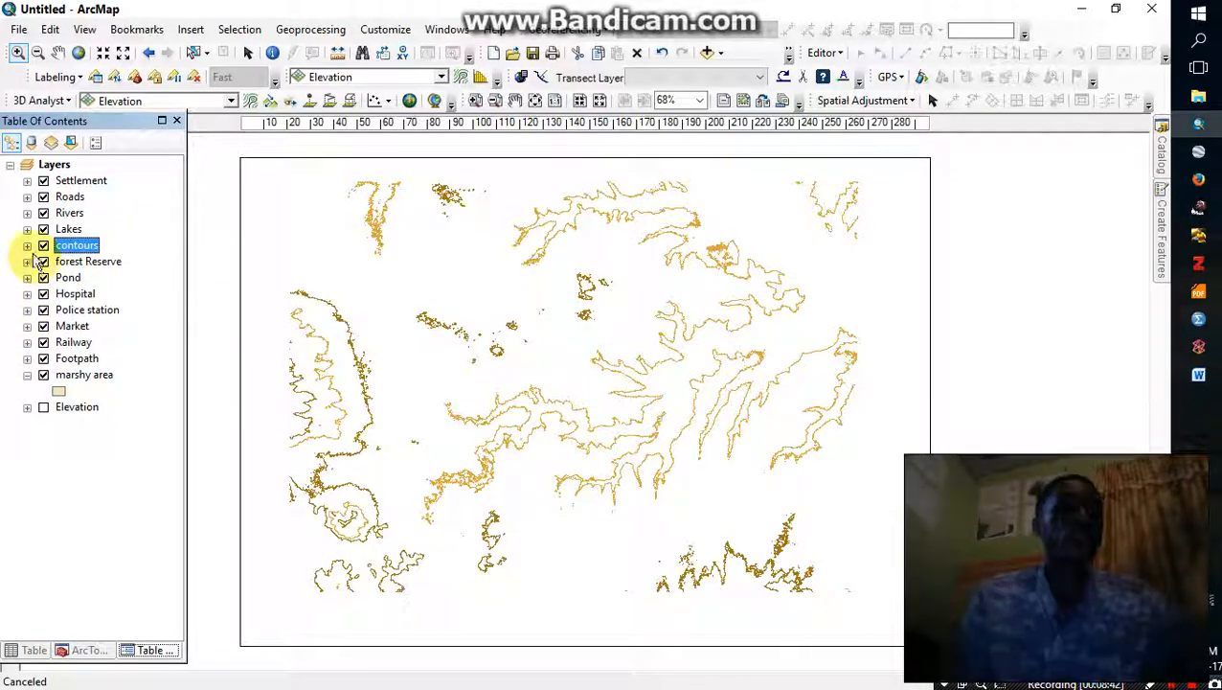
Step: Move the Lakes layer directly below Settlement and the marshy area layer directly below Pond
click(124, 245)
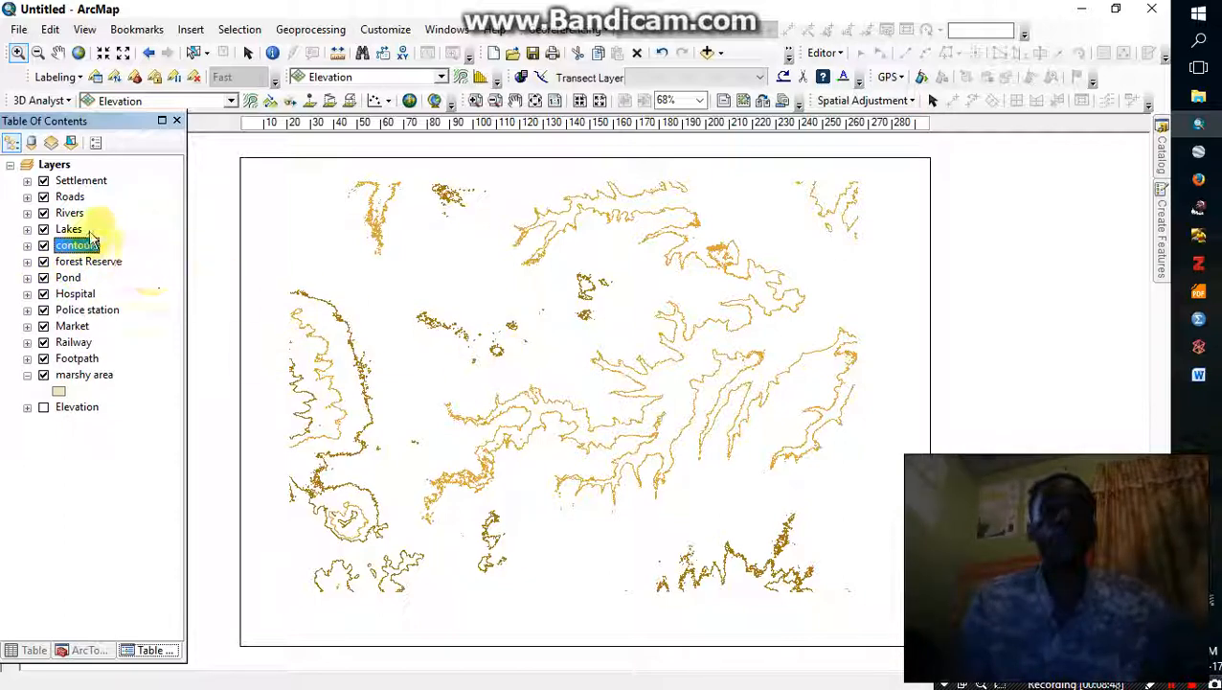
drag(77, 237, 115, 197)
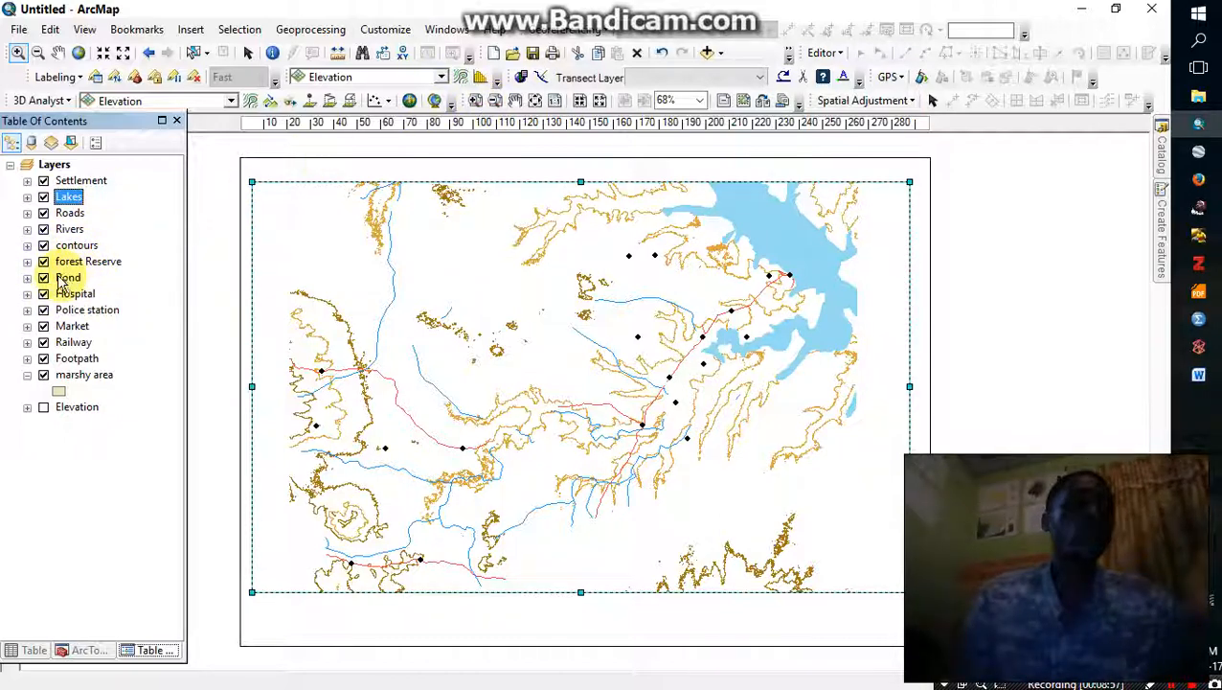
drag(86, 376, 89, 273)
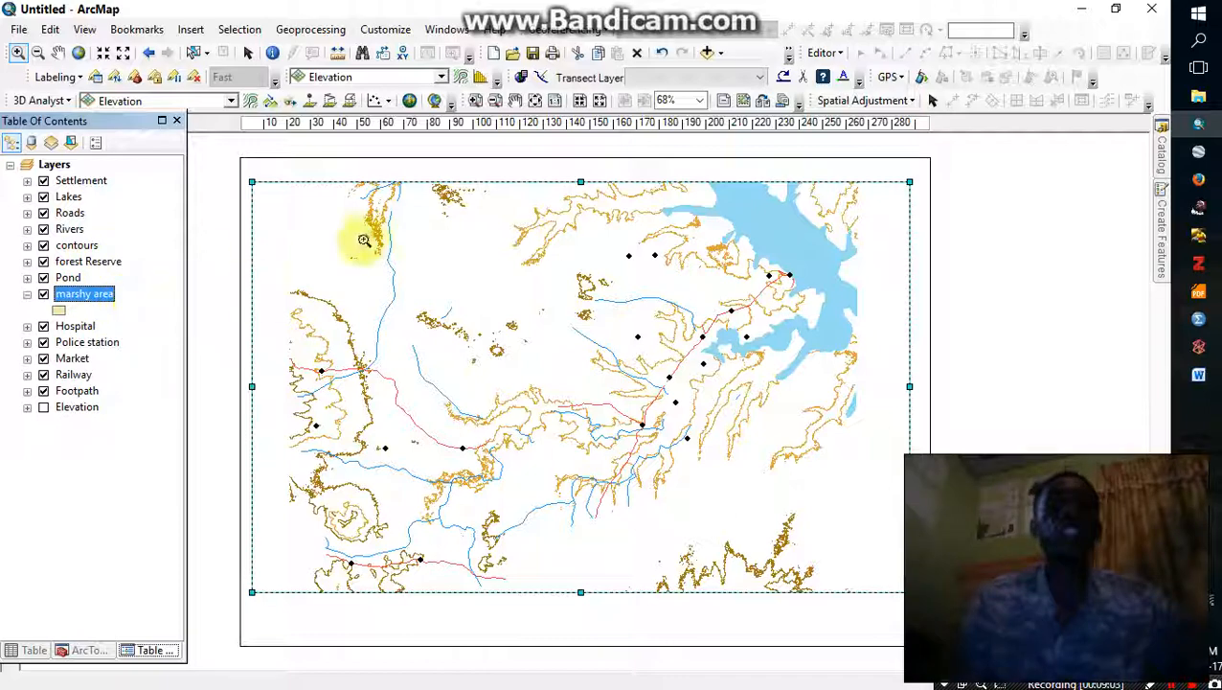
Step: Start an edit session on the forest Reserve layer
right_click(91, 262)
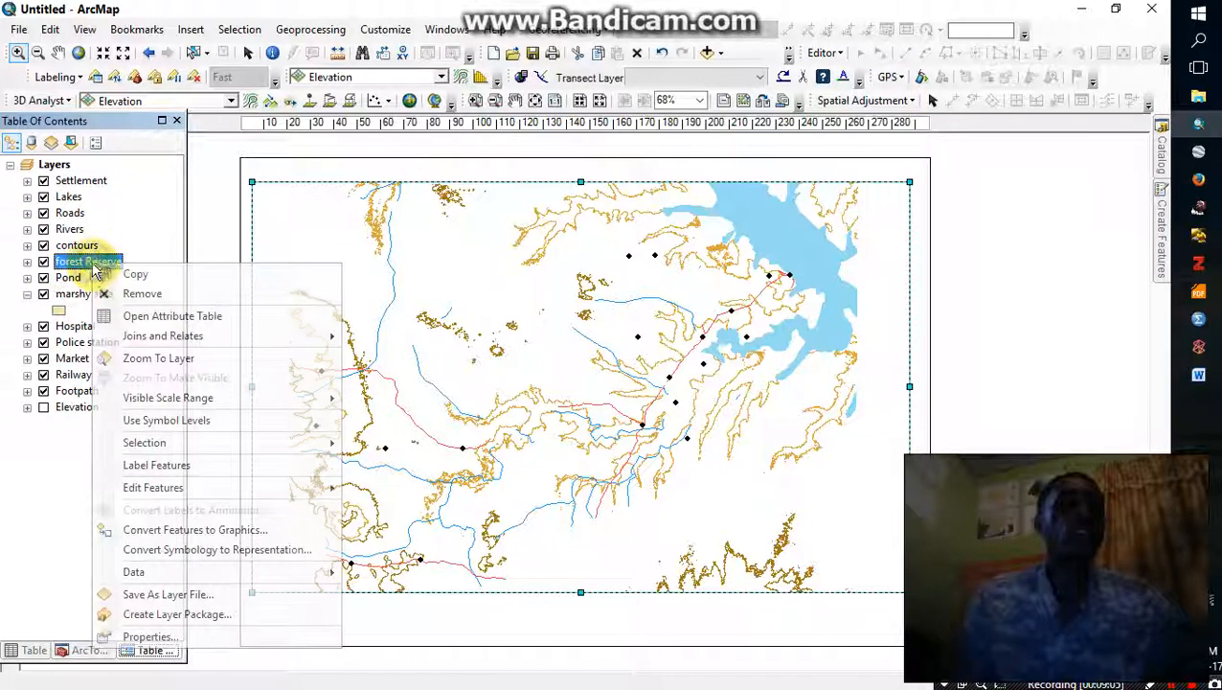
mouse_move(197, 337)
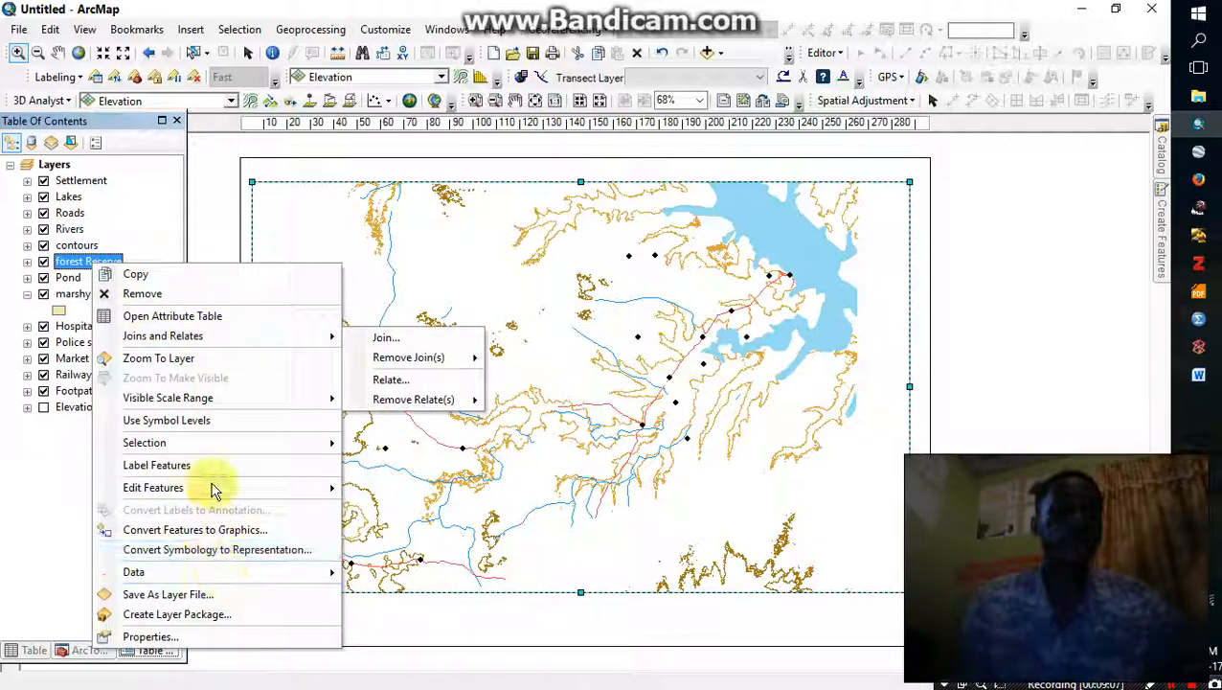
mouse_move(332, 488)
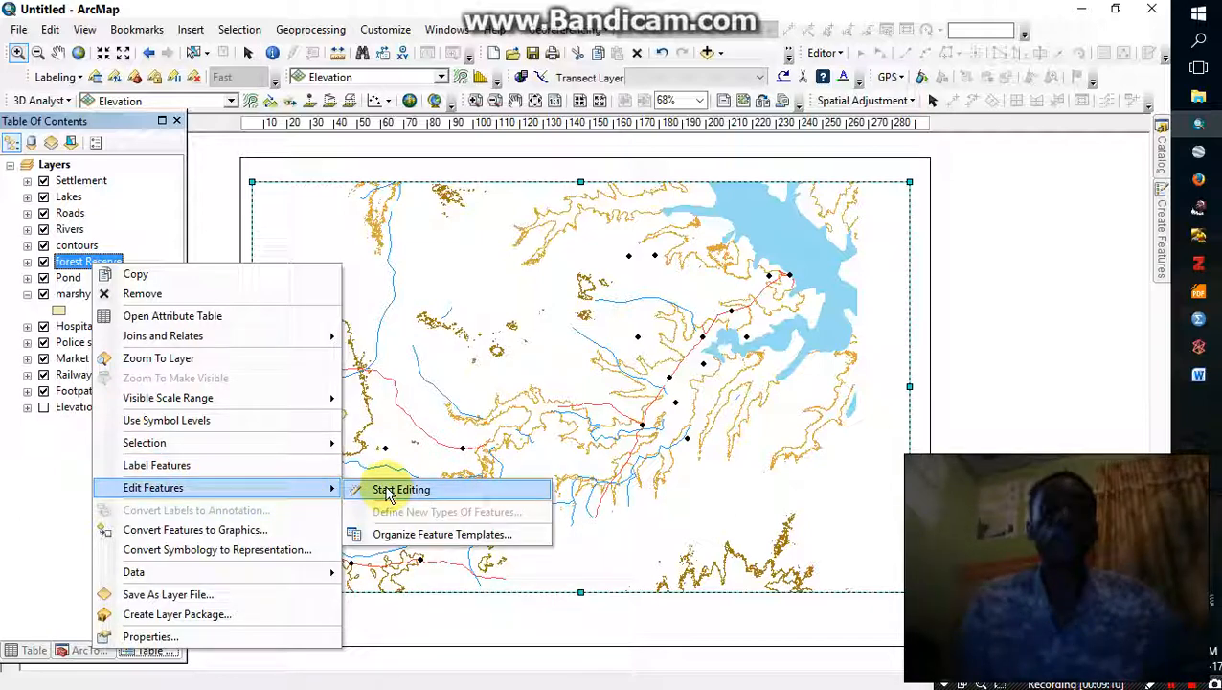
click(385, 488)
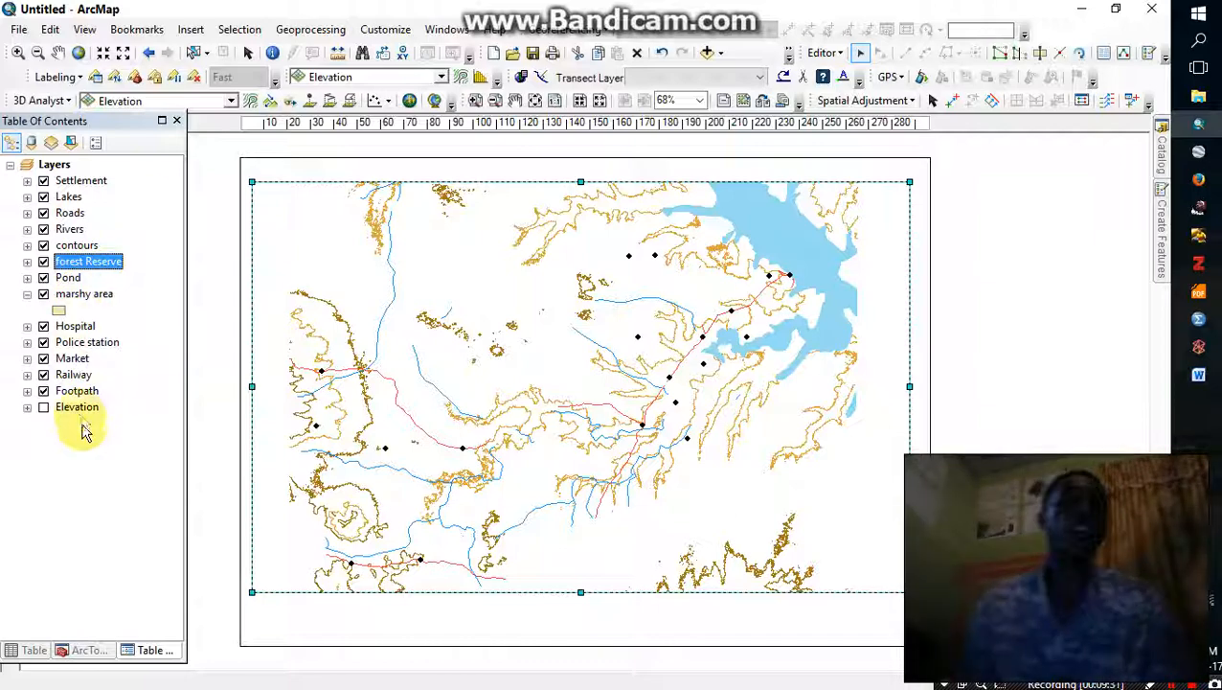
Step: Select the forest Reserve feature template and begin sketching a polygon in the open area just west of the map's centre
click(1148, 53)
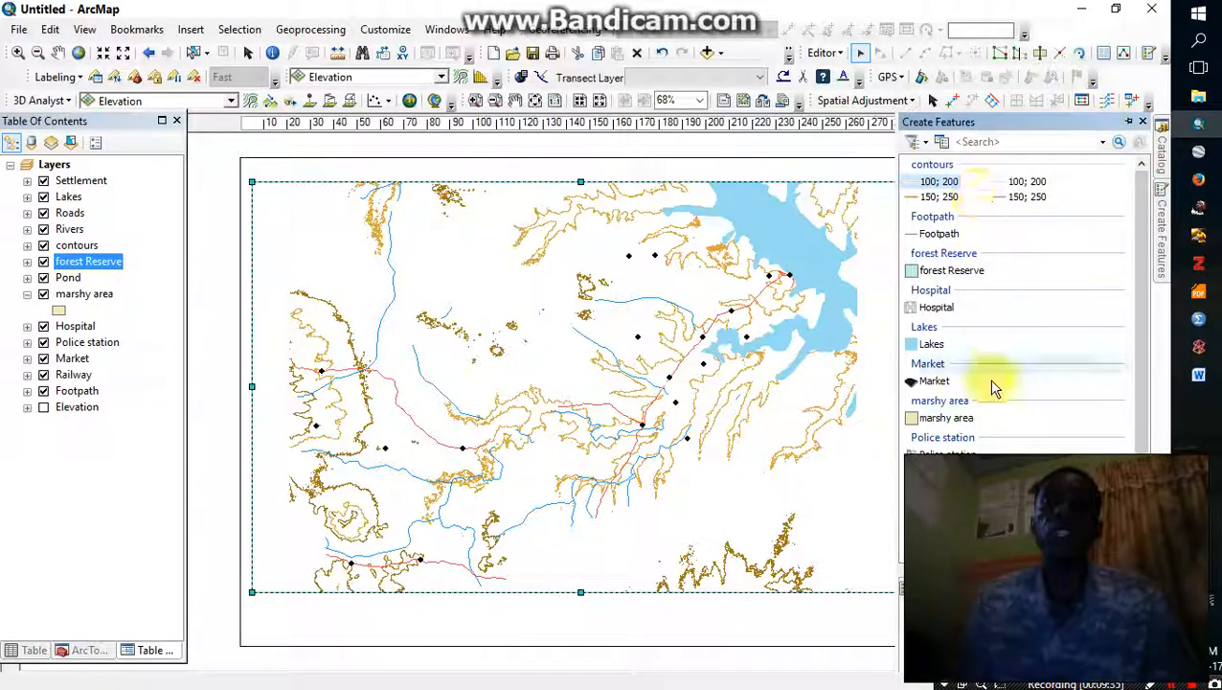
scroll(996, 387, down, 3)
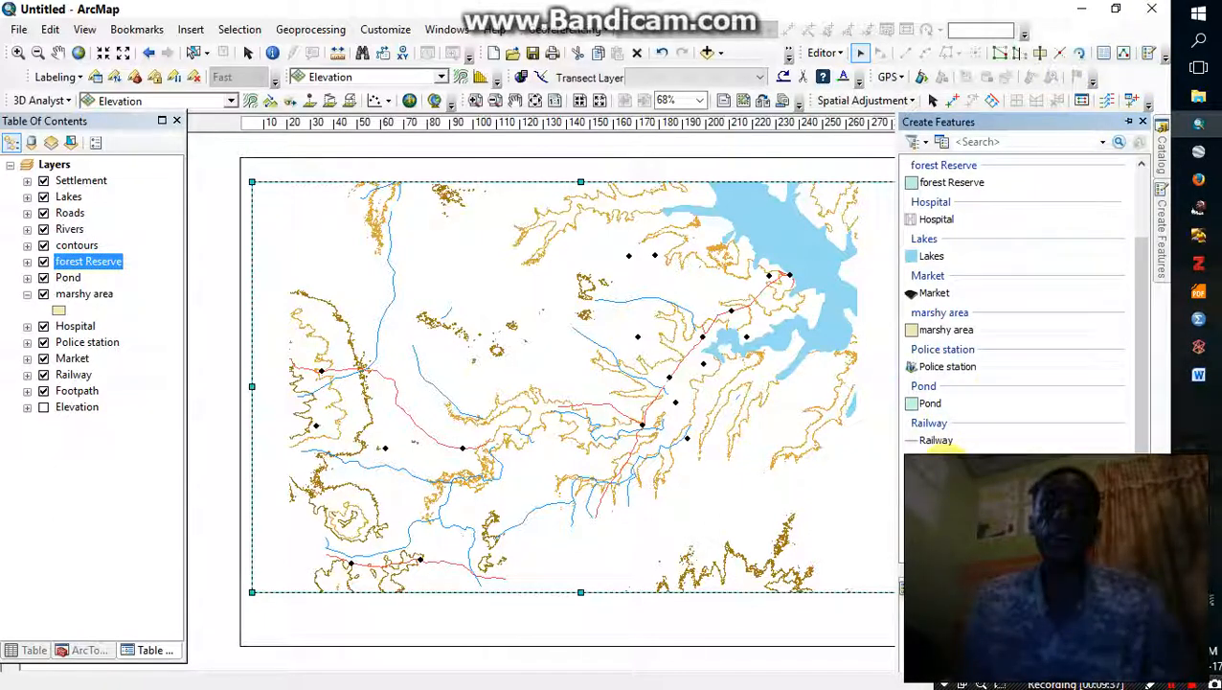
click(953, 182)
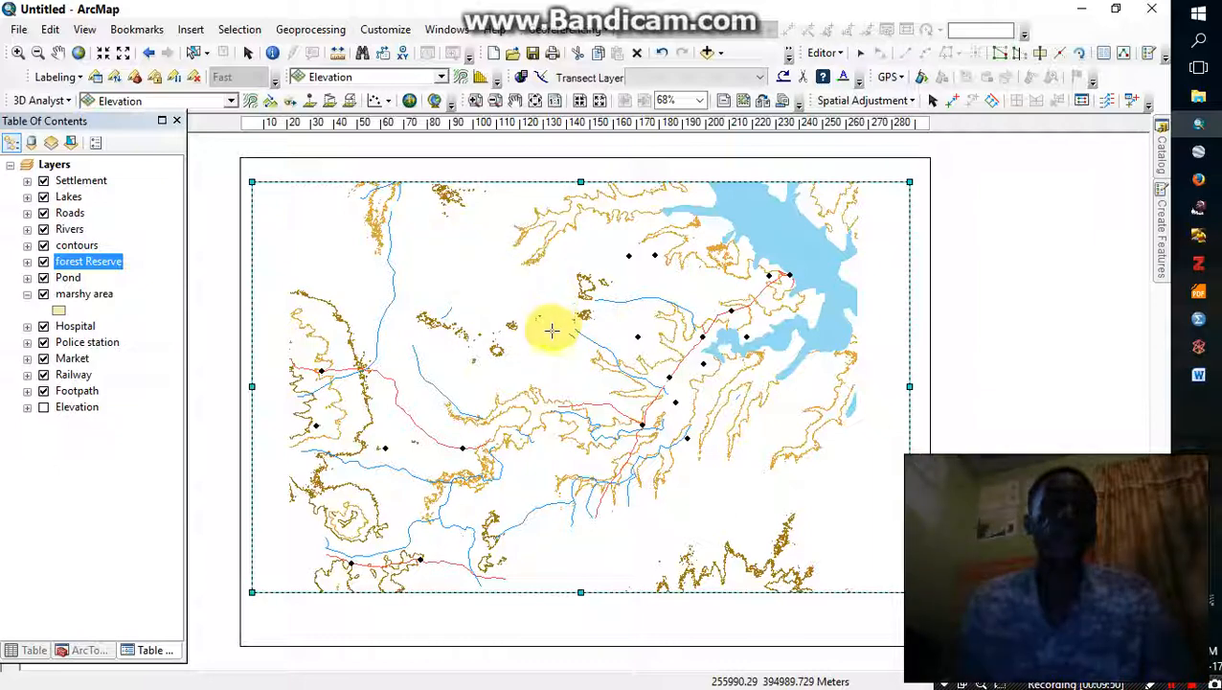
mouse_move(514, 374)
mouse_down()
mouse_move(415, 332)
mouse_move(429, 281)
mouse_move(467, 260)
mouse_up()
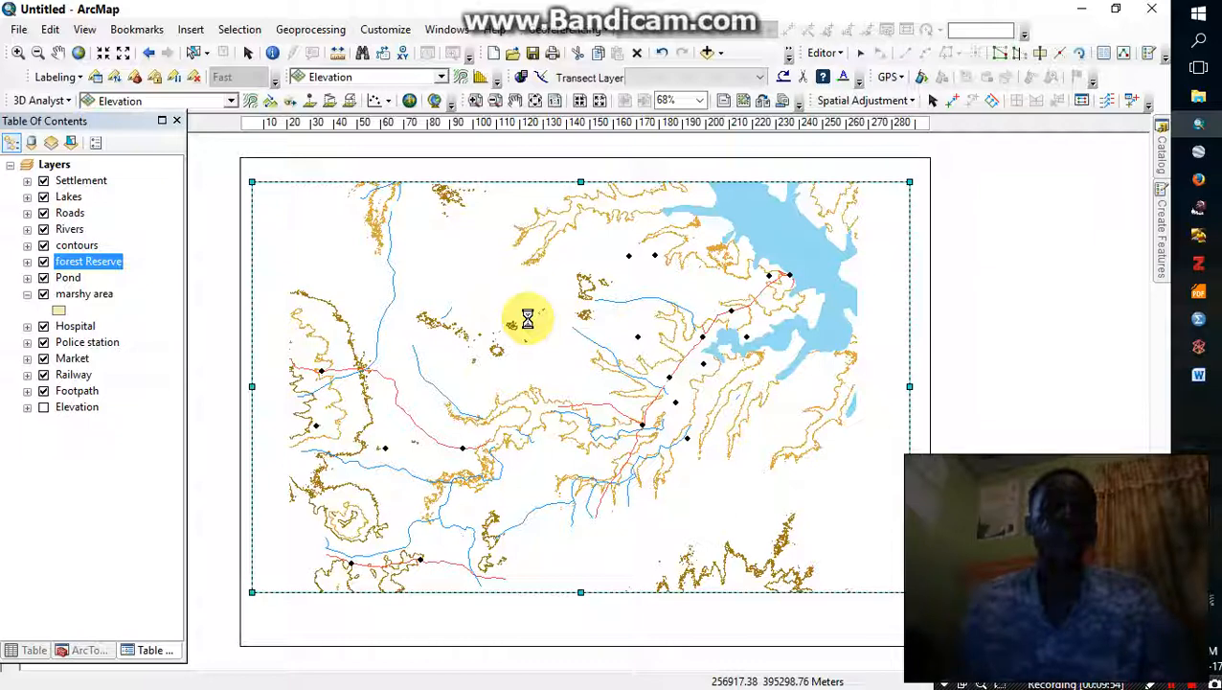